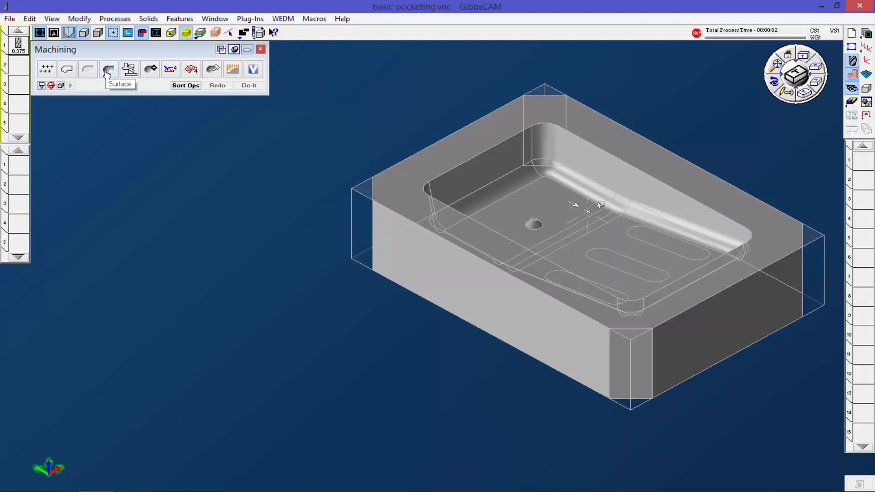
# Step: Set up a Surfacing process with the 0.375 tool and review its available cut types
pyautogui.moveTo(107, 73); pyautogui.dragTo(17, 165)
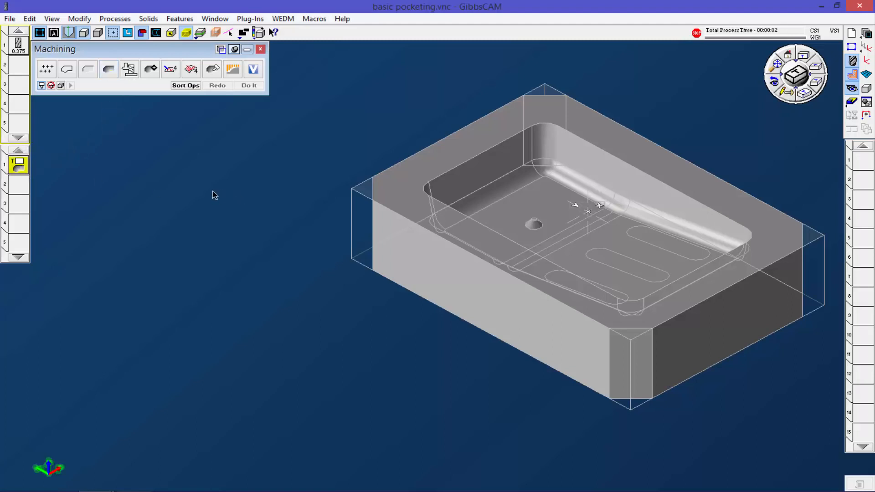
pyautogui.moveTo(18, 54); pyautogui.dragTo(17, 167)
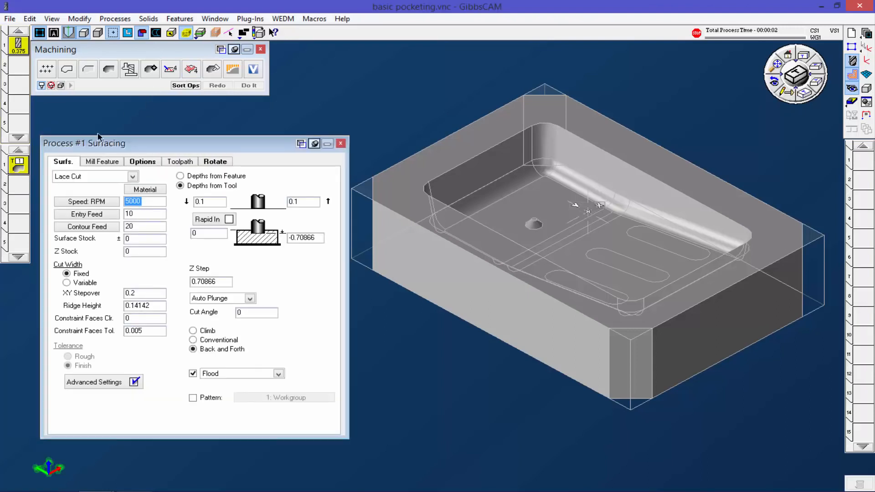
pyautogui.click(133, 176)
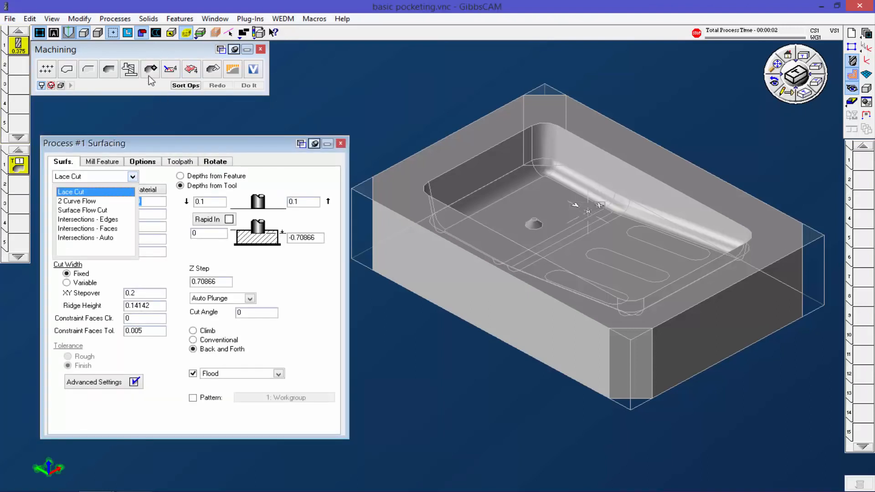
pyautogui.click(343, 147)
# Step: Replace the surfacing process with an Advanced 3D Machining process that uses the Pocketing cut type
pyautogui.moveTo(150, 72); pyautogui.dragTo(19, 166)
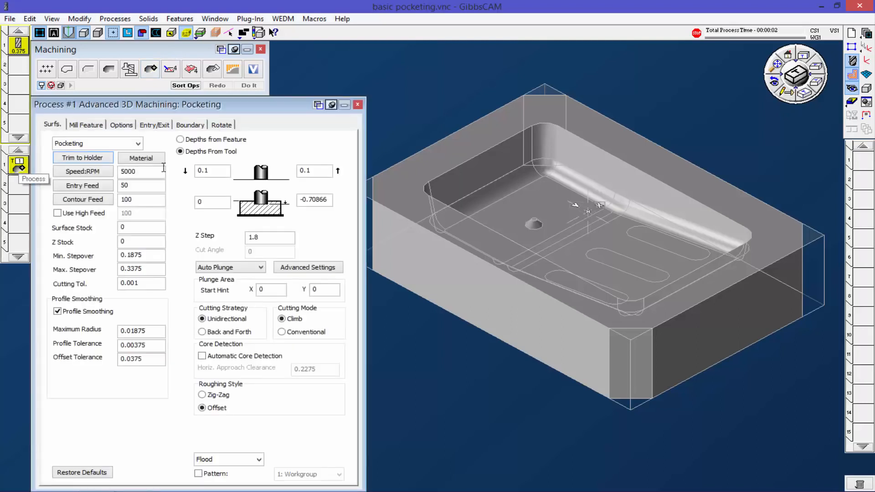
pyautogui.click(138, 144)
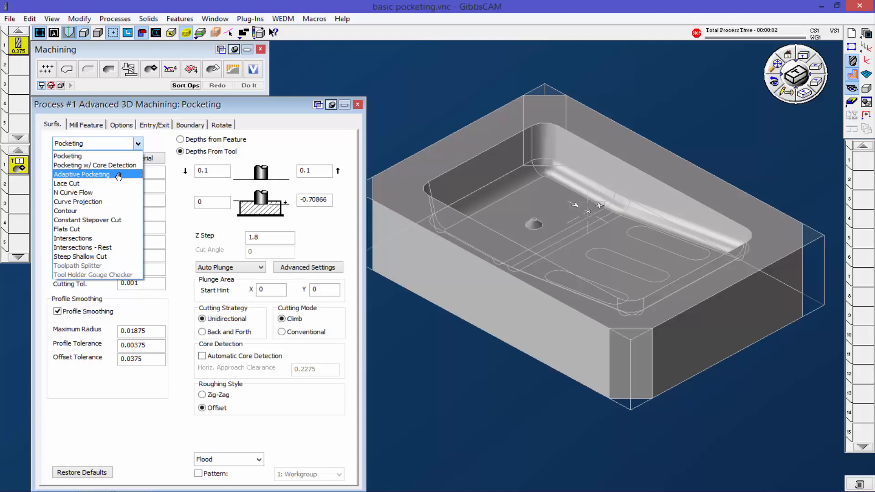
pyautogui.click(99, 156)
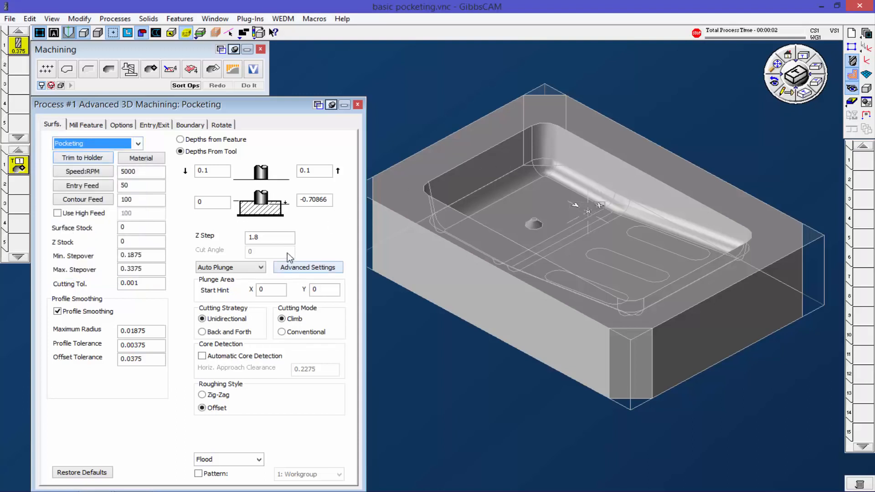
# Step: Select the solid part, set the Z step to 0.1, and generate the pocketing toolpath
pyautogui.click(376, 235)
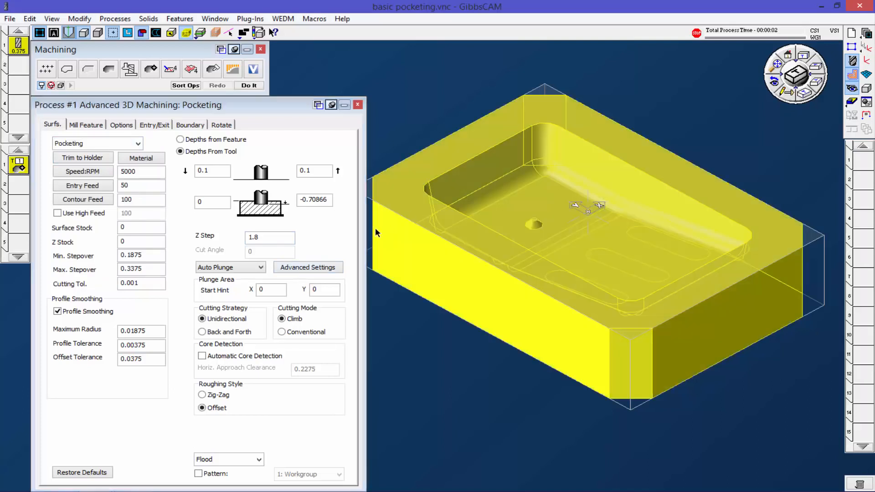
pyautogui.click(207, 201)
pyautogui.press('Tab')
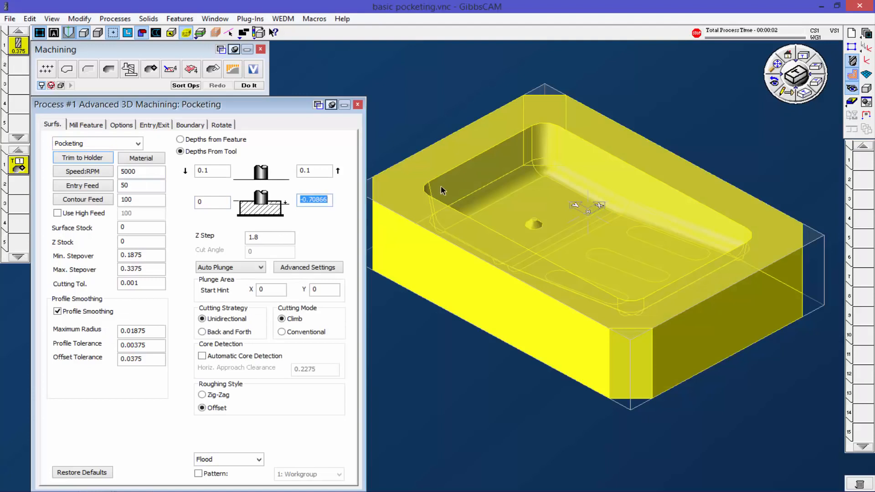
pyautogui.keyDown('alt'); pyautogui.click(532, 195); pyautogui.keyUp('alt')
pyautogui.doubleClick(266, 235)
pyautogui.write('.1')
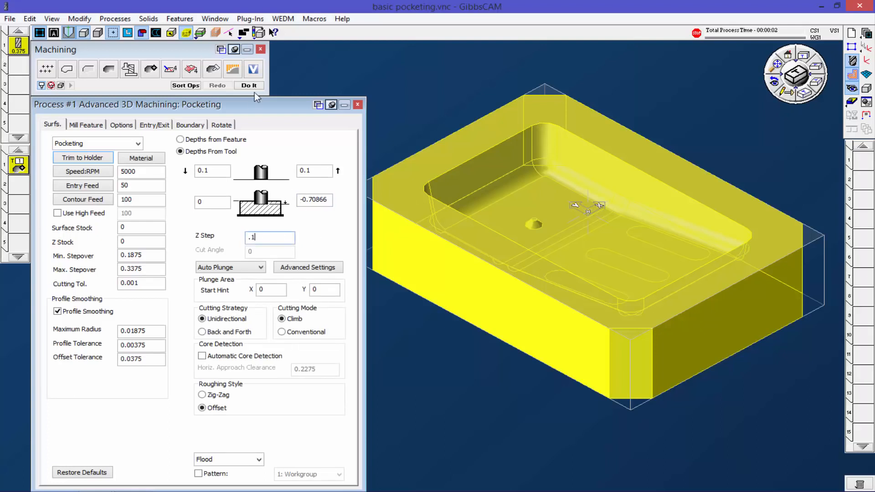
pyautogui.click(254, 87)
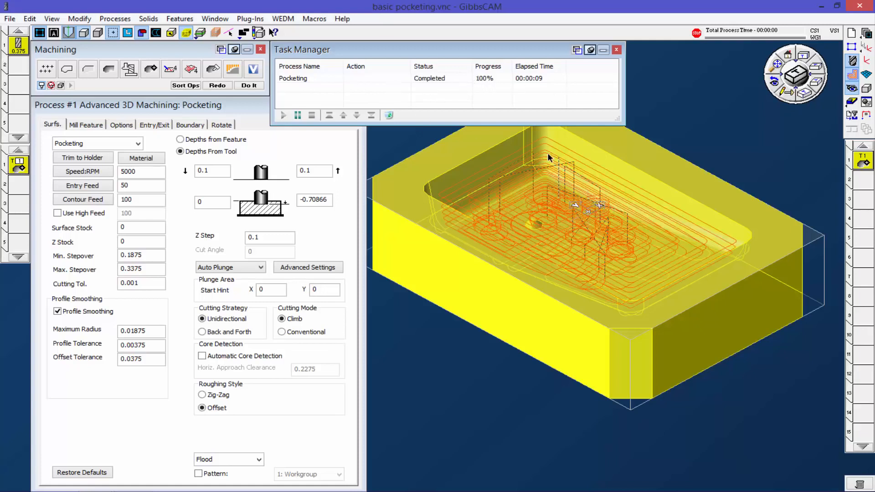
# Step: Try recalculating the pocketing toolpath with a Z step of 0.0001, and cancel the running task
pyautogui.click(253, 237)
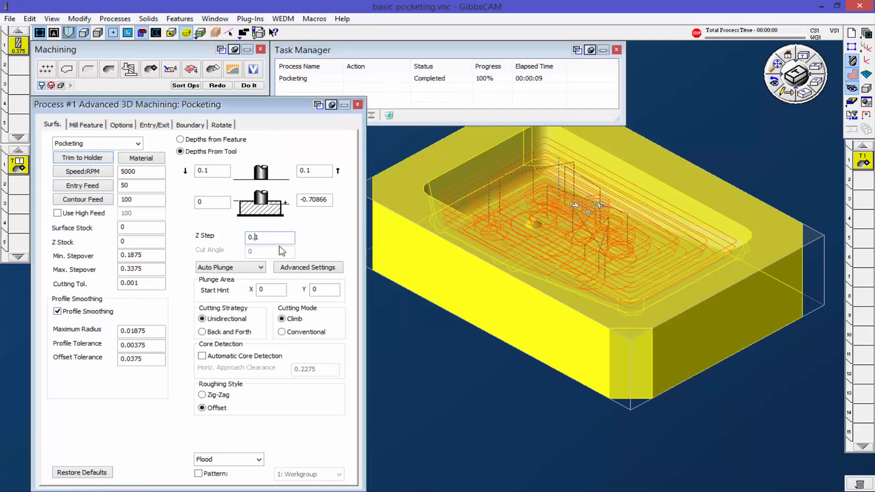
pyautogui.write('000')
pyautogui.click(217, 85)
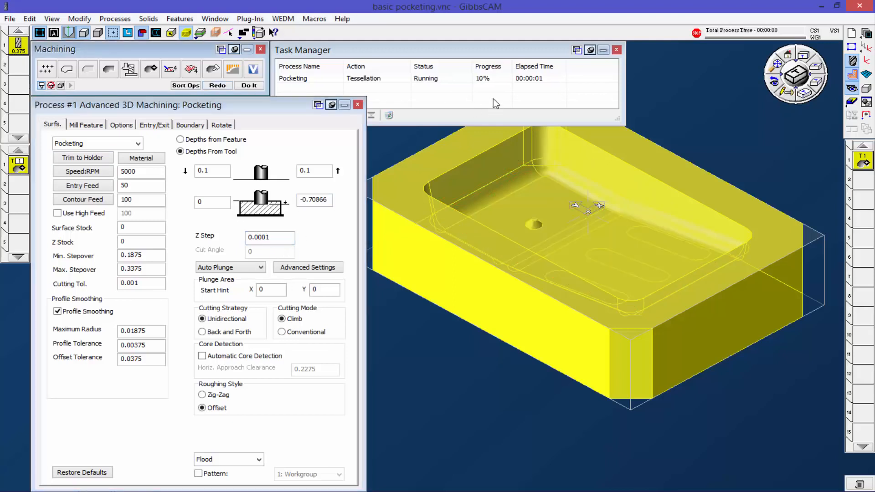
pyautogui.click(499, 118)
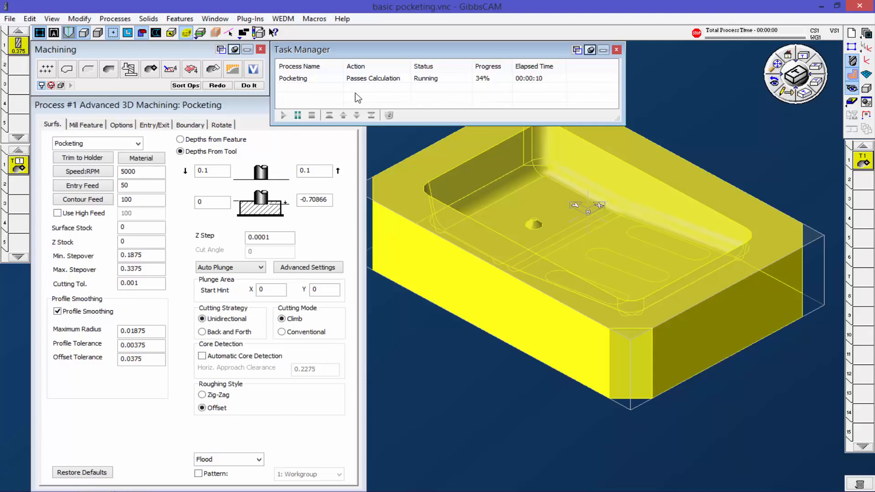
pyautogui.click(346, 84)
pyautogui.click(312, 115)
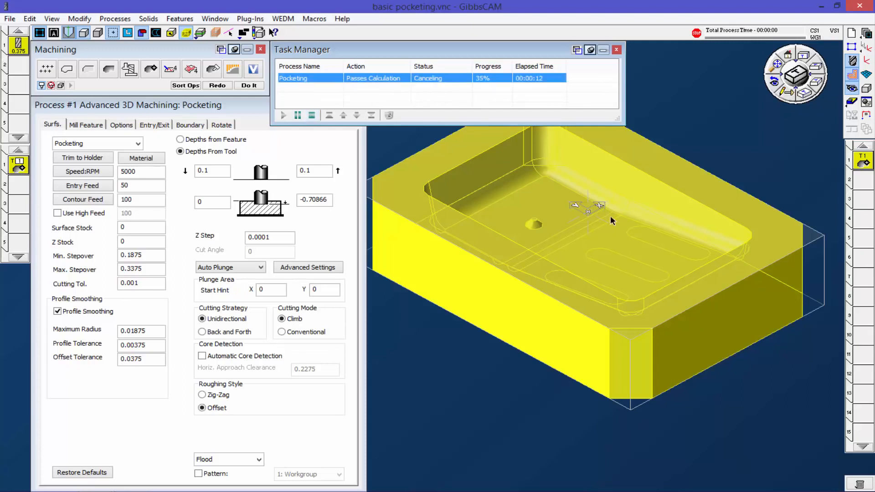
# Step: Set the pocketing process's Z step to 0.1 and regenerate the toolpath
pyautogui.doubleClick(268, 238)
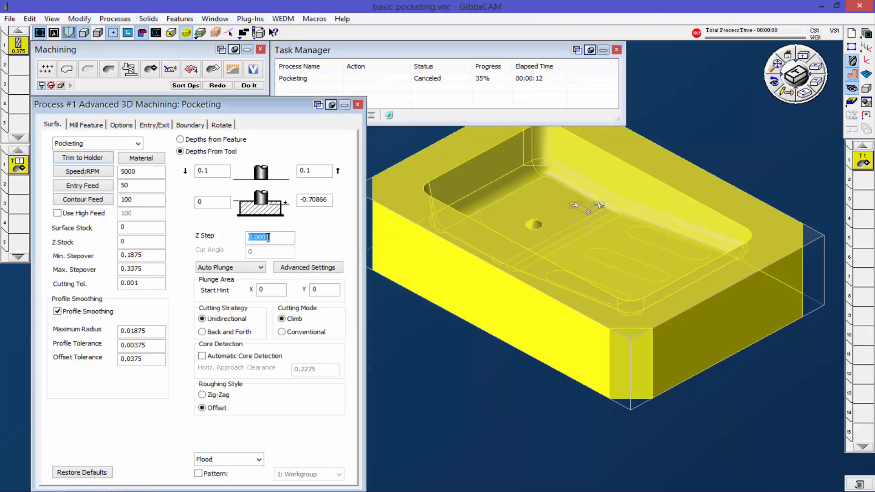
pyautogui.write('.1')
pyautogui.click(219, 89)
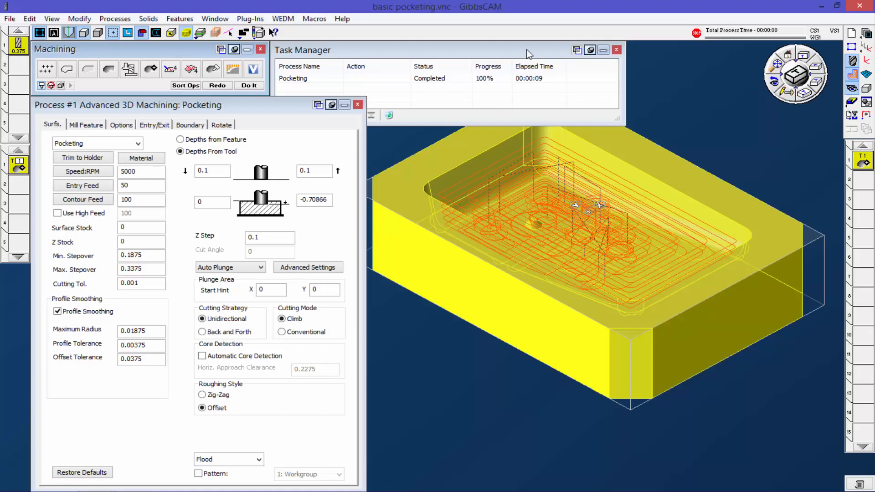
pyautogui.moveTo(529, 50); pyautogui.dragTo(0, 265)
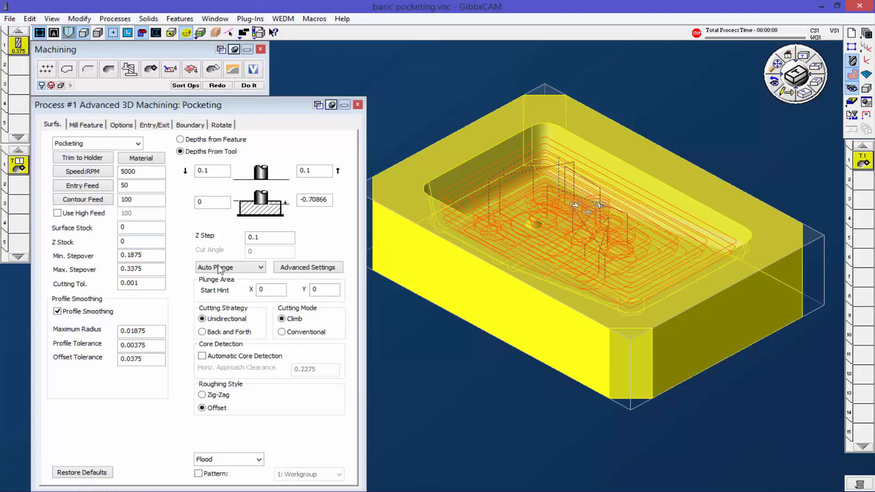
# Step: Examine the pocketing toolpath's passes and plunge moves from isometric, top and front views
pyautogui.moveTo(542, 378); pyautogui.dragTo(480, 412, button='middle')
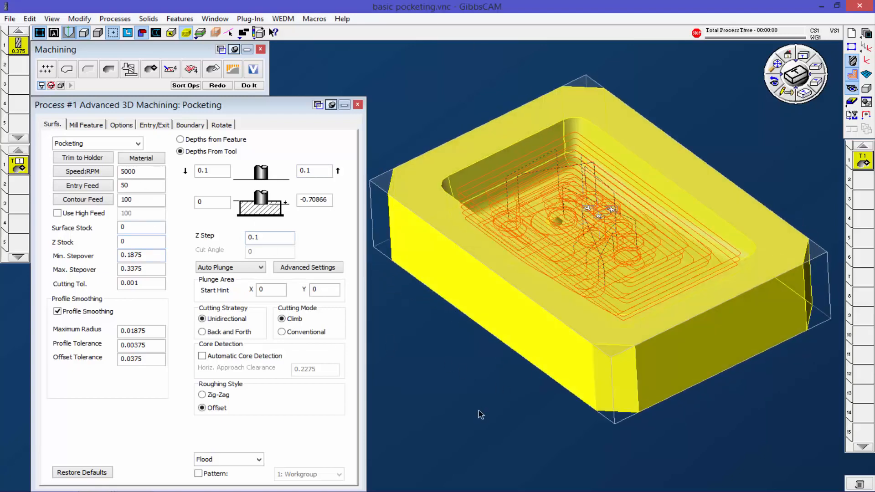
pyautogui.click(802, 55)
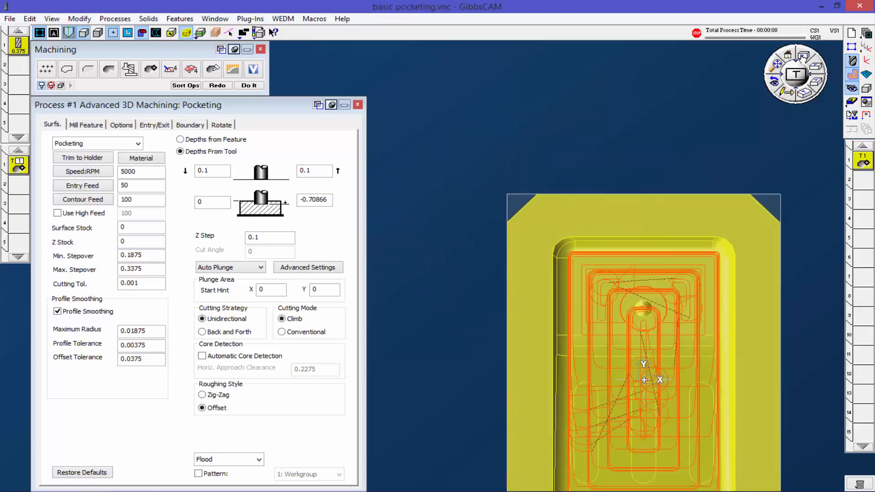
pyautogui.moveTo(635, 280); pyautogui.dragTo(510, 141, button='middle')
pyautogui.moveTo(542, 395); pyautogui.dragTo(507, 420, button='middle')
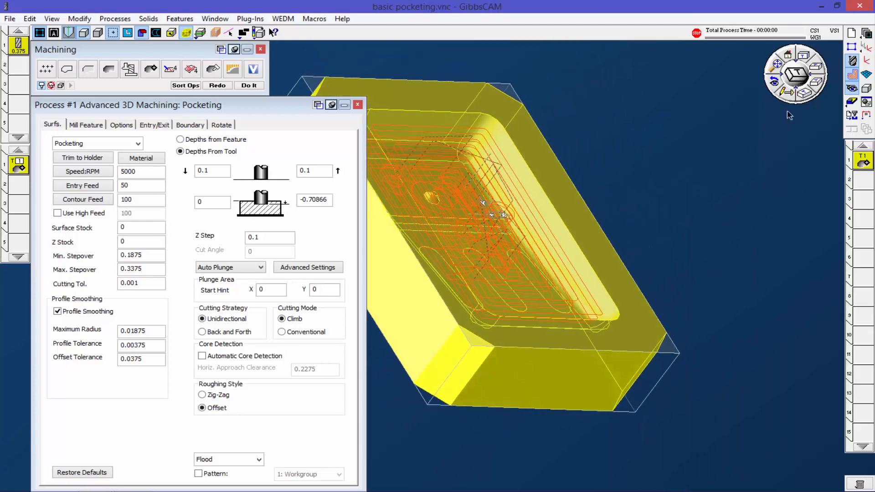
pyautogui.click(804, 91)
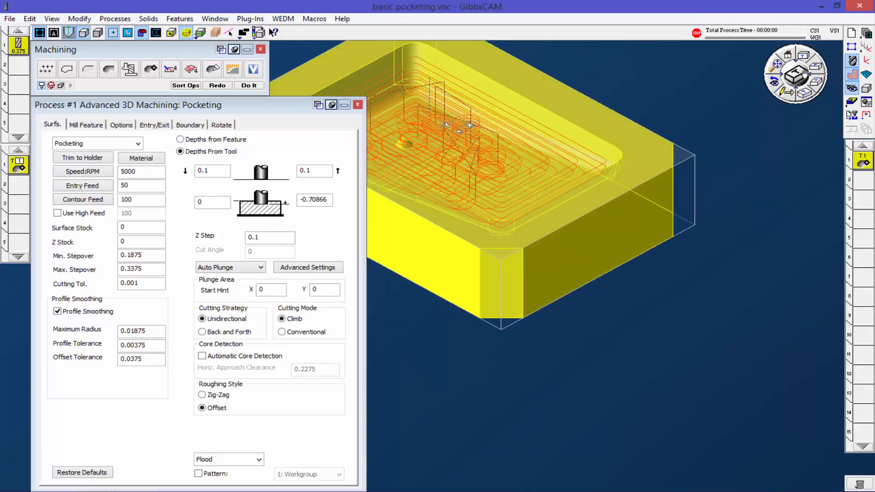
pyautogui.click(816, 81)
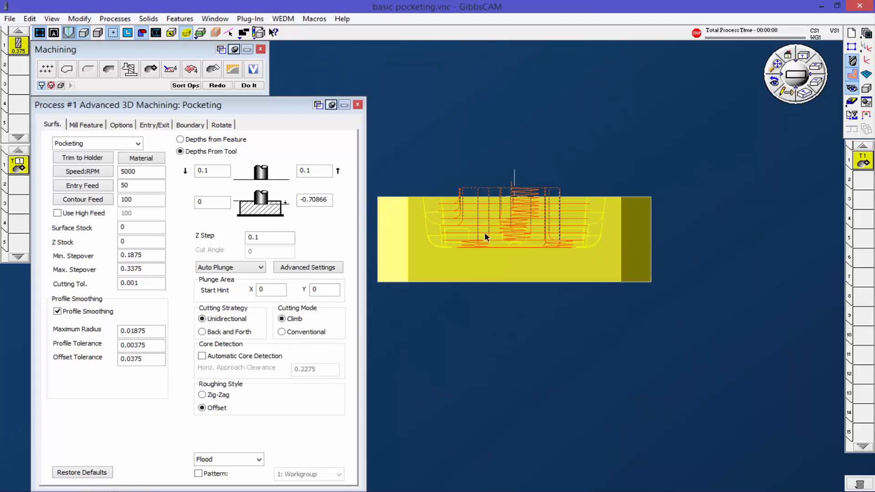
pyautogui.click(805, 96)
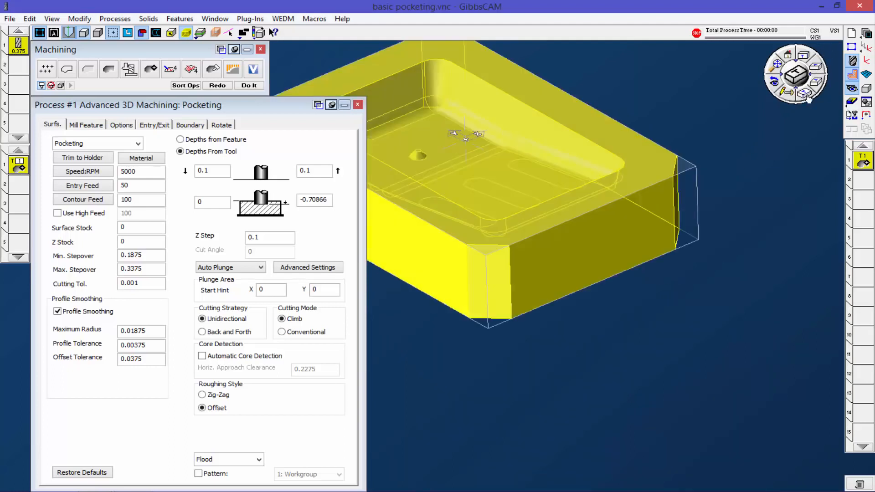
pyautogui.moveTo(624, 205); pyautogui.dragTo(676, 281, button='middle')
# Step: Run the cutting simulation of the pocketing operation to the end, inspect the machined pocket, and close the simulation
pyautogui.click(851, 102)
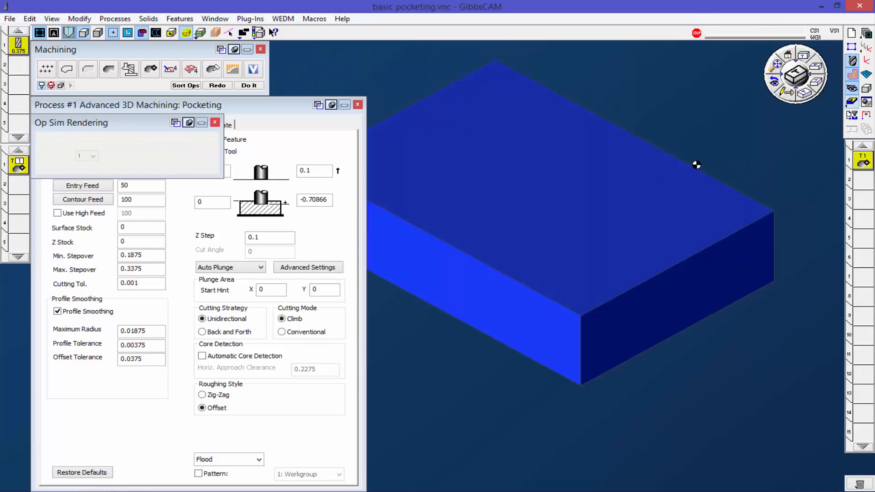
pyautogui.click(167, 155)
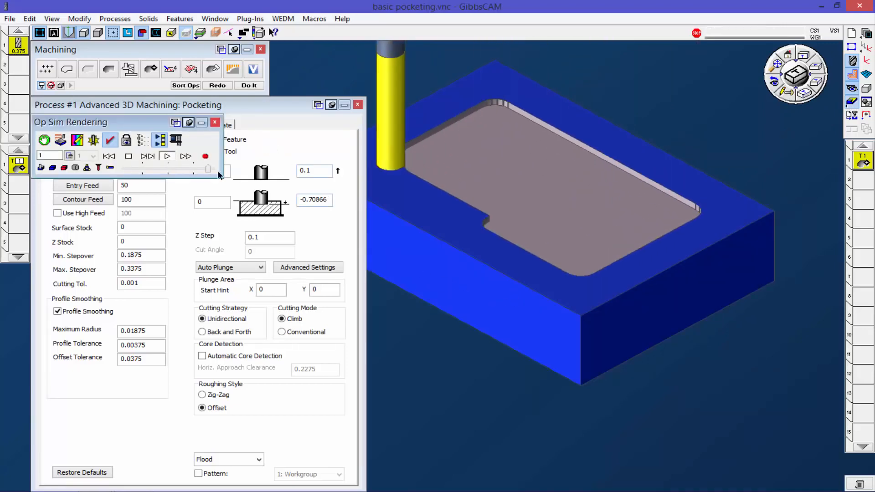
pyautogui.moveTo(218, 171); pyautogui.dragTo(240, 173)
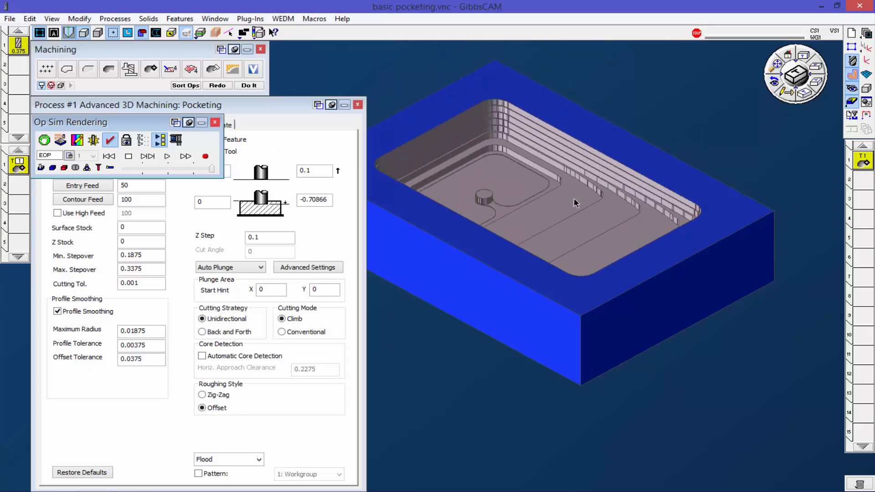
pyautogui.moveTo(594, 260); pyautogui.dragTo(642, 231, button='middle')
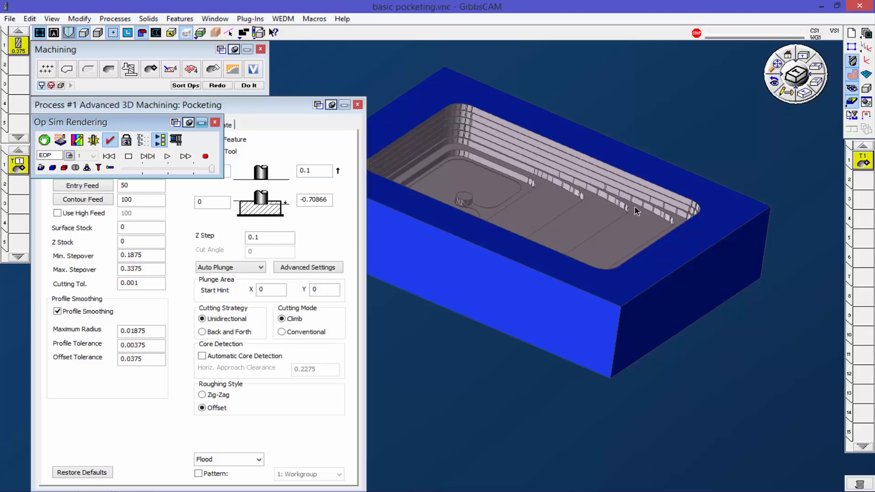
pyautogui.click(214, 122)
# Step: Change the process to Pocketing w/ Core Detection and regenerate the toolpath
pyautogui.click(116, 144)
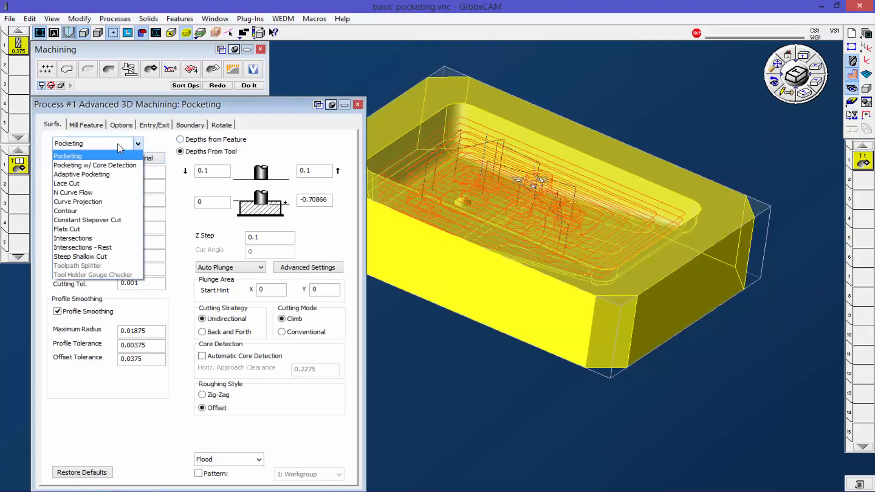
pyautogui.click(90, 166)
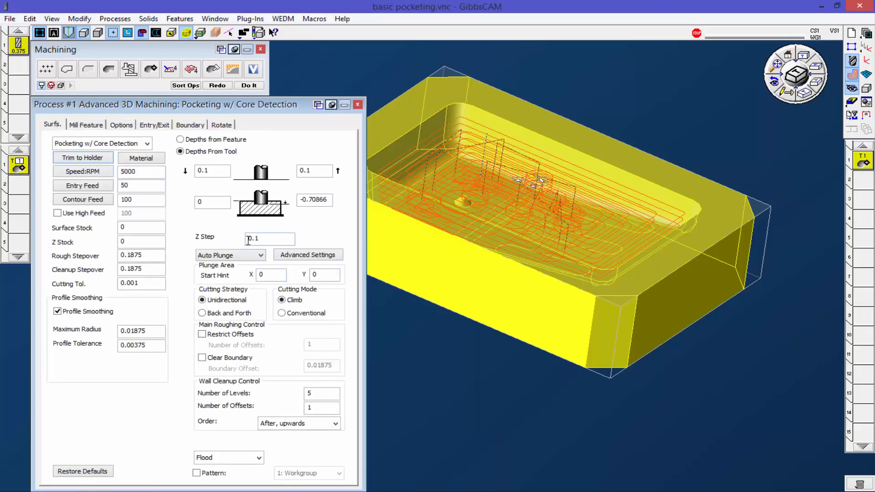
pyautogui.doubleClick(317, 393)
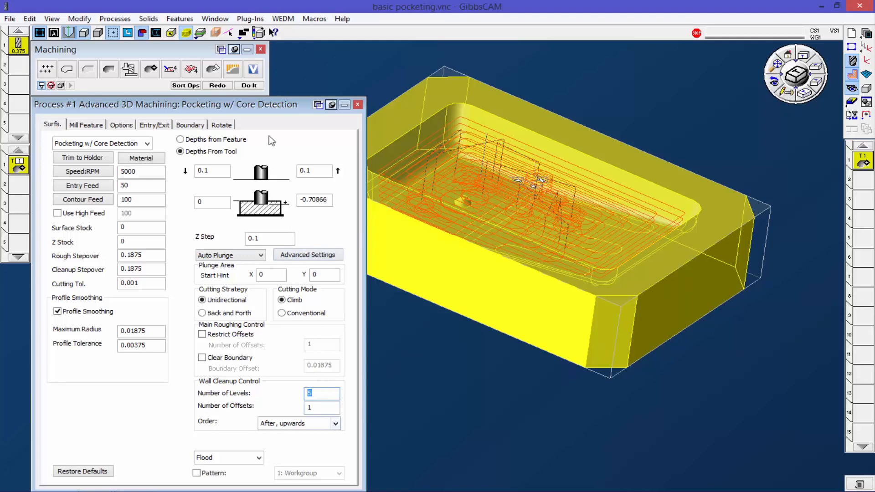
pyautogui.click(218, 86)
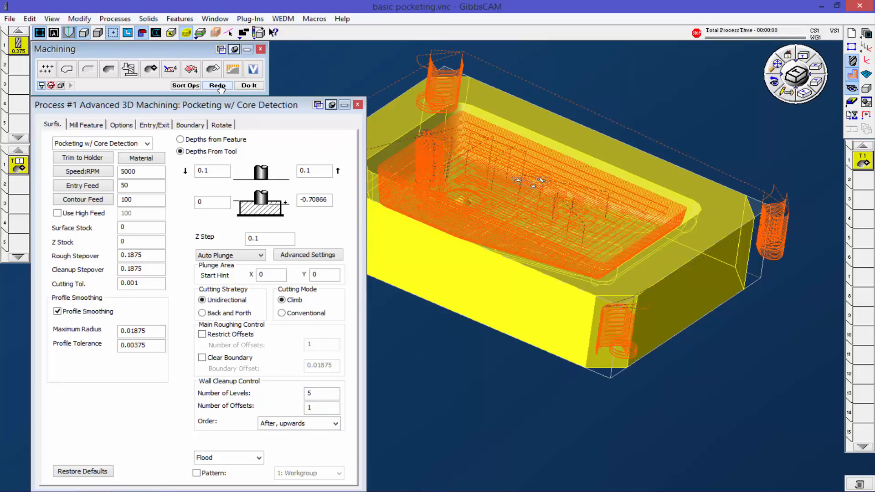
# Step: Extract the edge loop around the pocket's upper rim as geometry
pyautogui.moveTo(548, 286); pyautogui.dragTo(527, 313, button='middle')
pyautogui.moveTo(567, 243); pyautogui.dragTo(556, 332, button='middle')
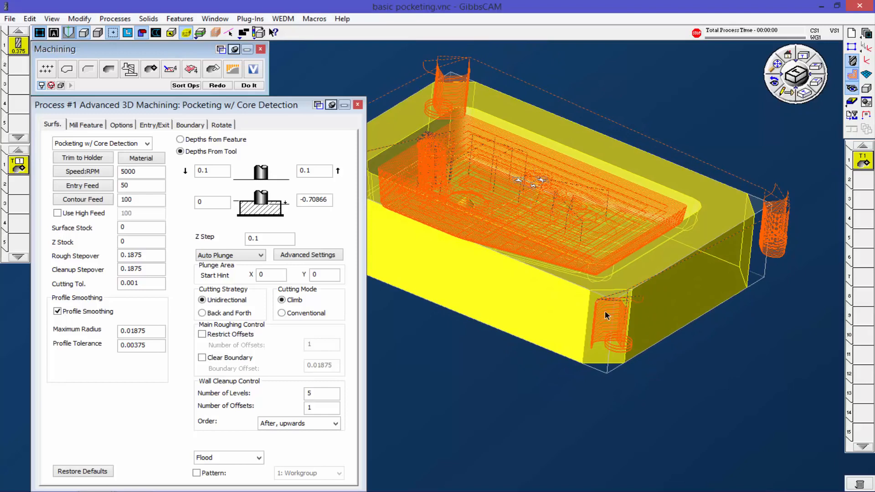
pyautogui.moveTo(613, 304); pyautogui.dragTo(591, 319, button='middle')
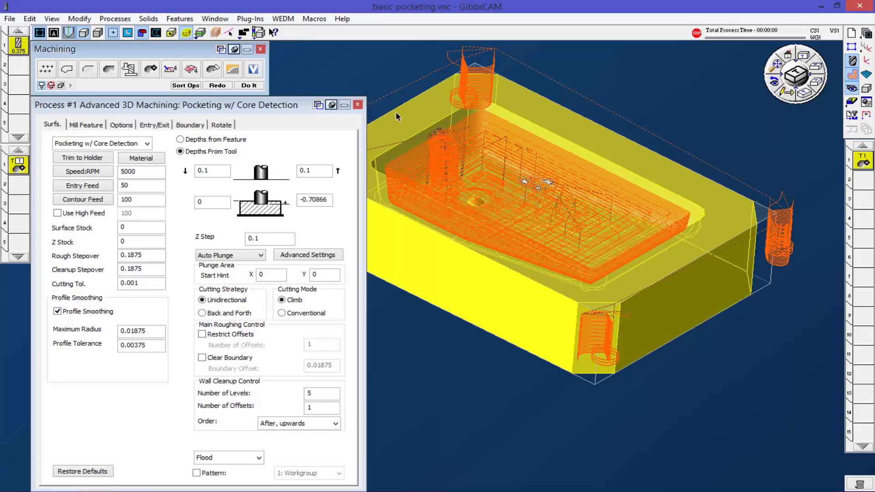
pyautogui.click(434, 129)
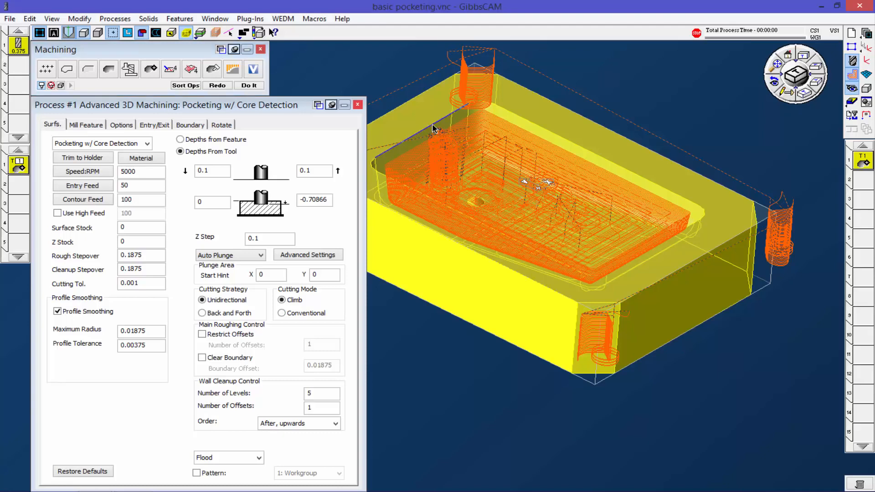
pyautogui.rightClick(429, 123)
pyautogui.click(458, 130)
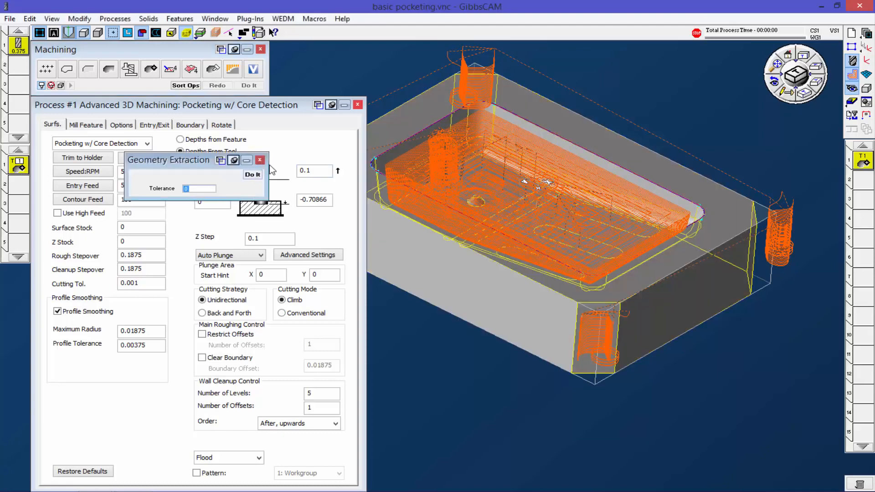
pyautogui.click(259, 160)
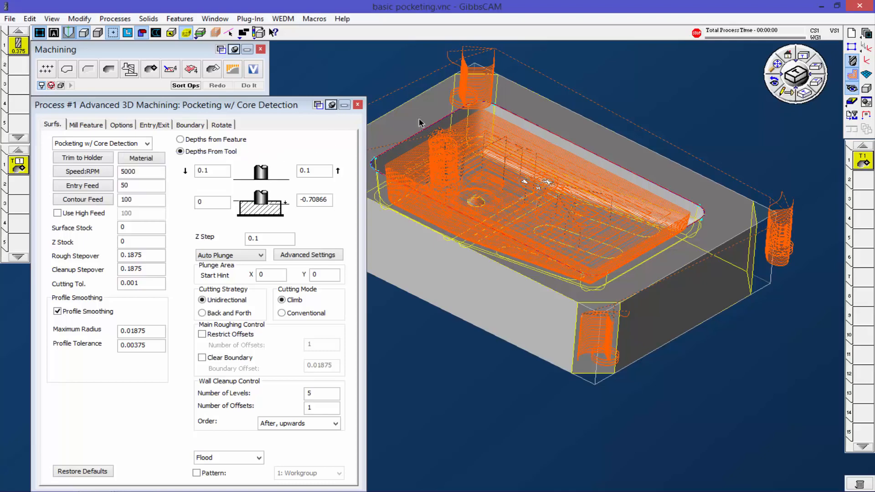
# Step: Select the solid body with the extracted rim outline as boundary and regenerate the Pocketing w/ Core Detection toolpath
pyautogui.click(400, 113)
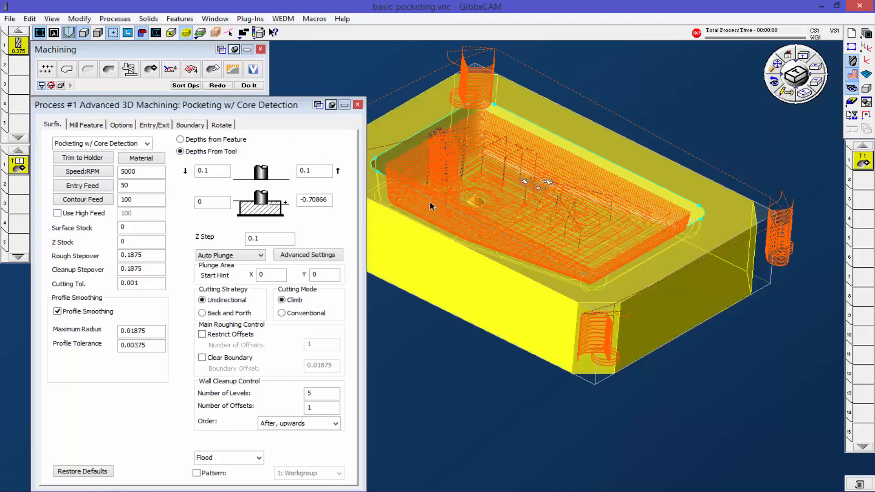
pyautogui.click(403, 146)
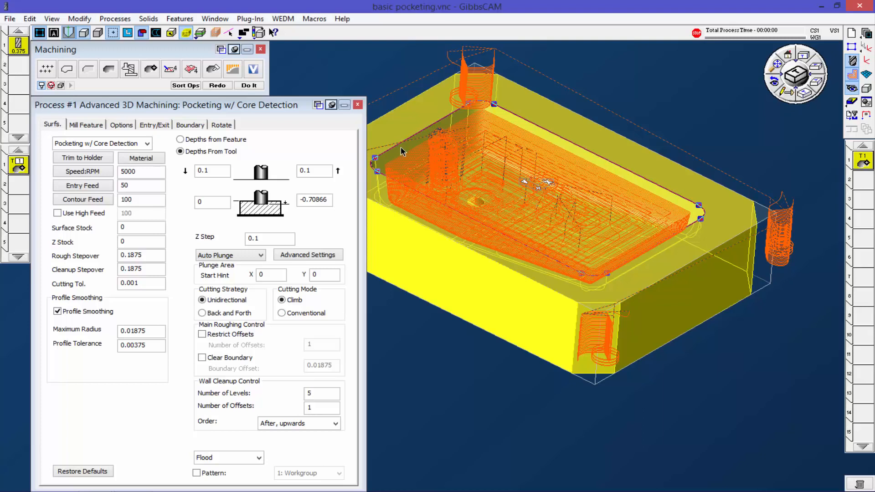
pyautogui.click(221, 86)
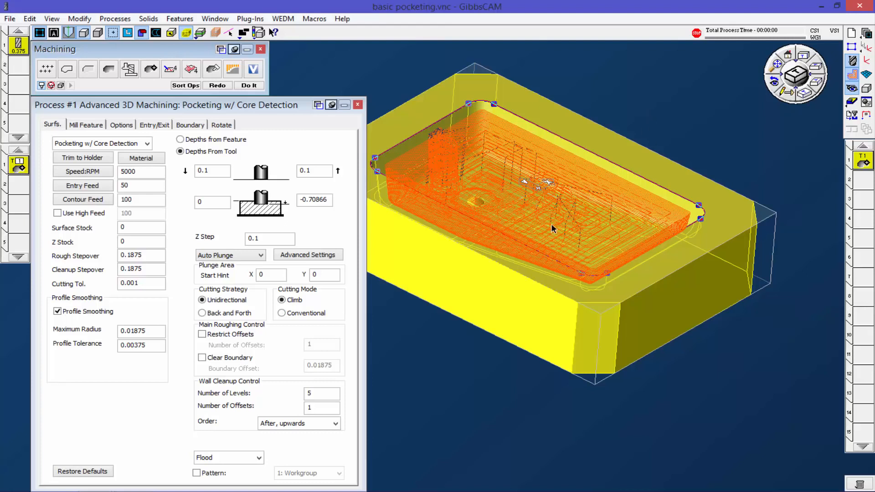
# Step: Run the cutting simulation of the bounded core-detection operation to the end, adjusting its speed, inspect the machined pocket, and close the simulation
pyautogui.moveTo(550, 220); pyautogui.dragTo(570, 223, button='middle')
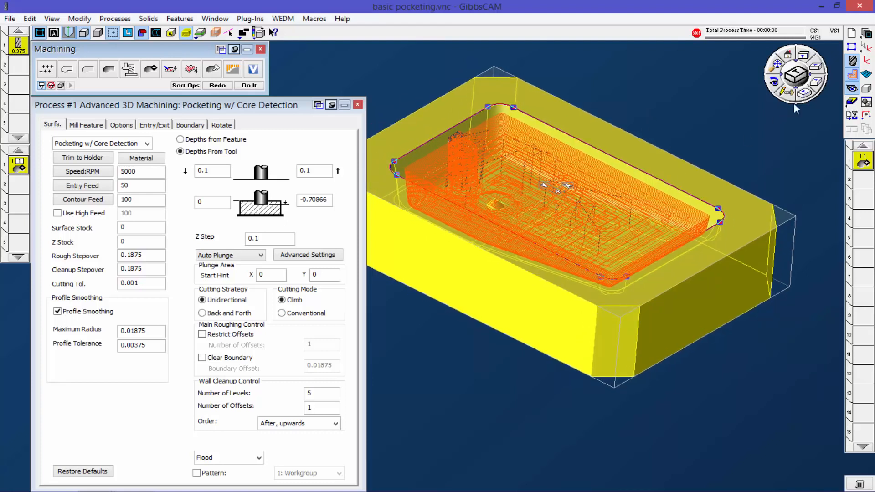
pyautogui.click(852, 102)
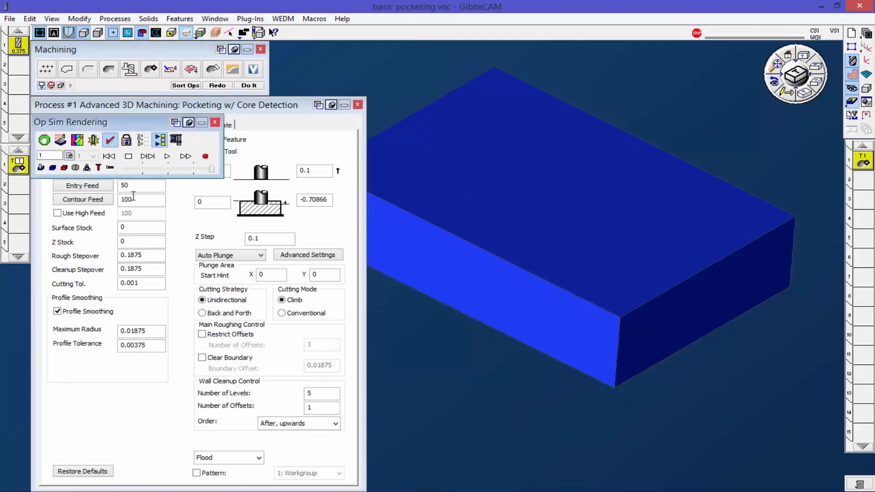
pyautogui.click(166, 156)
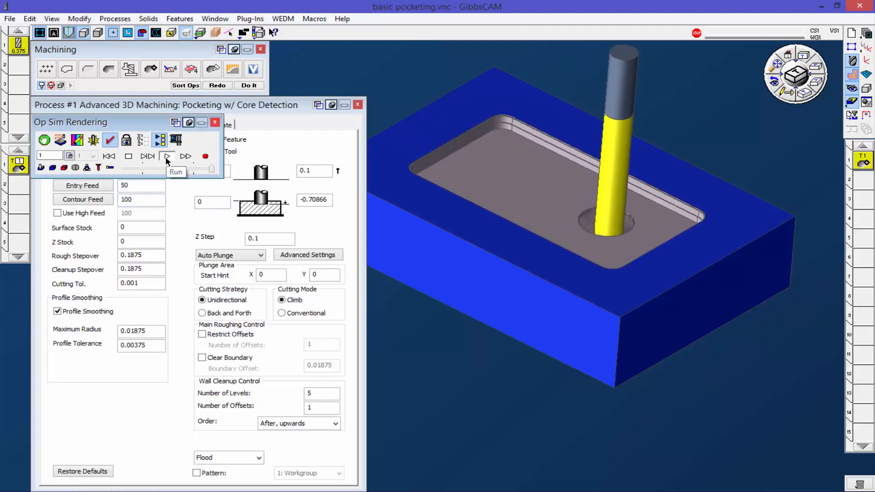
pyautogui.click(175, 169)
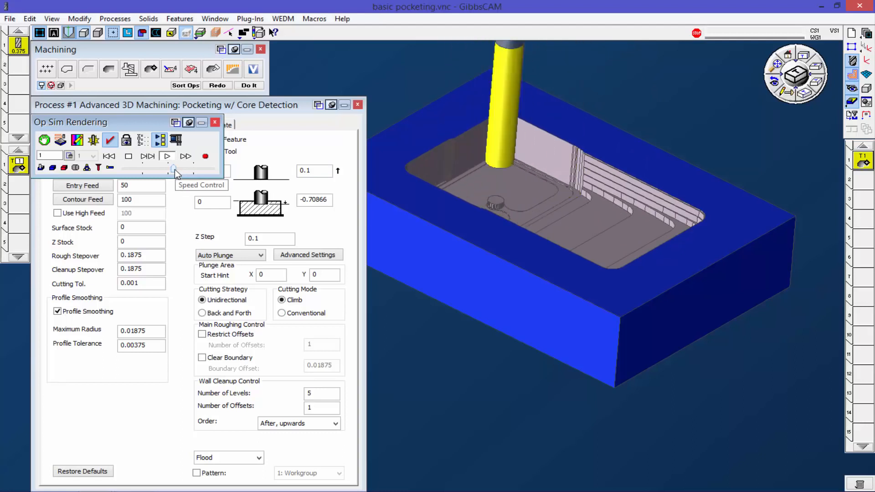
pyautogui.moveTo(527, 219); pyautogui.dragTo(444, 285, button='middle')
pyautogui.moveTo(173, 169); pyautogui.dragTo(190, 168)
pyautogui.moveTo(575, 253); pyautogui.dragTo(573, 231, button='middle')
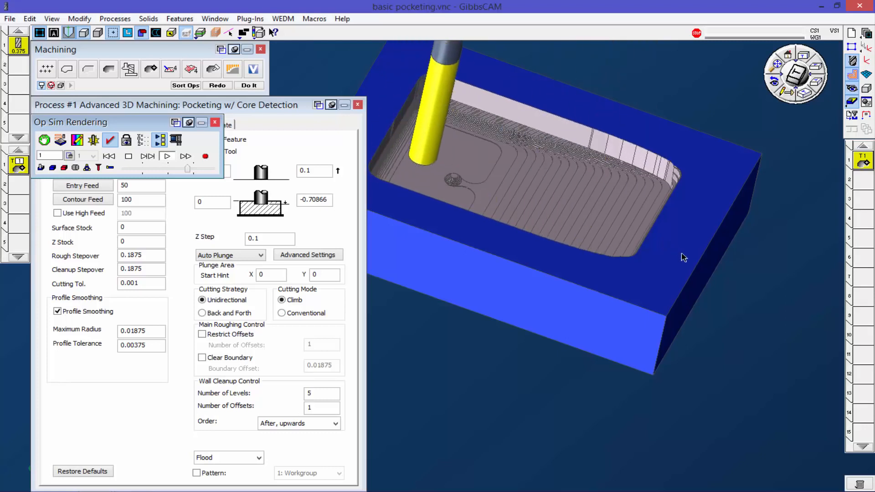
pyautogui.moveTo(726, 317); pyautogui.dragTo(664, 351, button='middle')
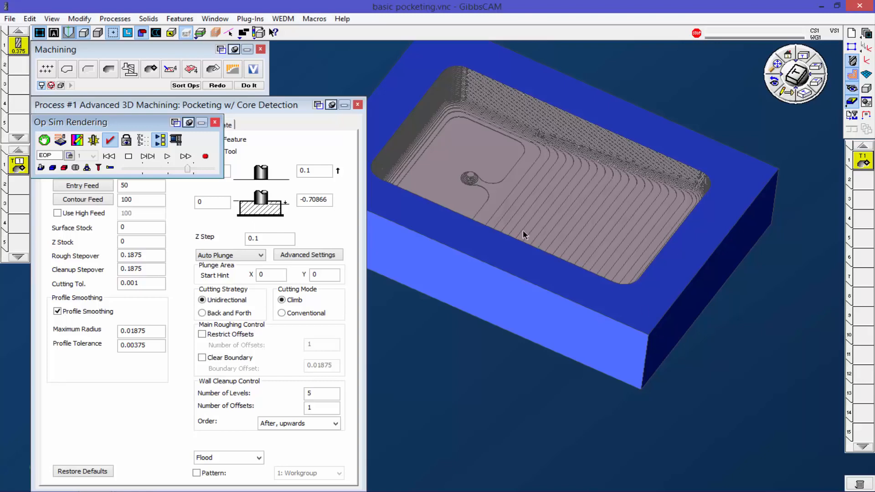
pyautogui.click(215, 123)
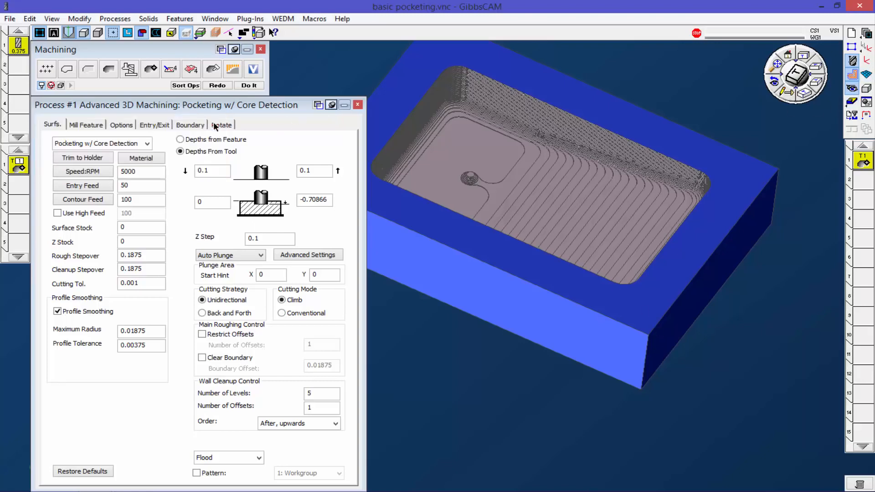
# Step: Change the process to Adaptive Pocketing with a Fine Z Step of 0.02 and regenerate the toolpath
pyautogui.click(145, 144)
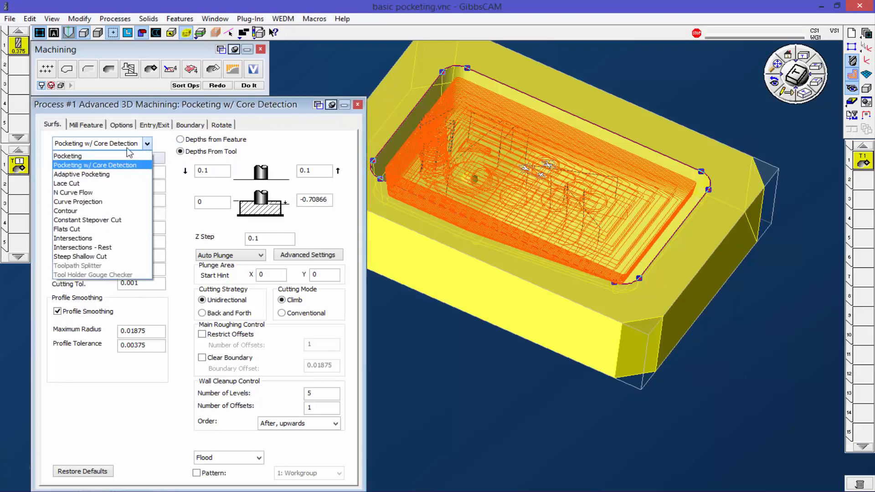
pyautogui.click(106, 176)
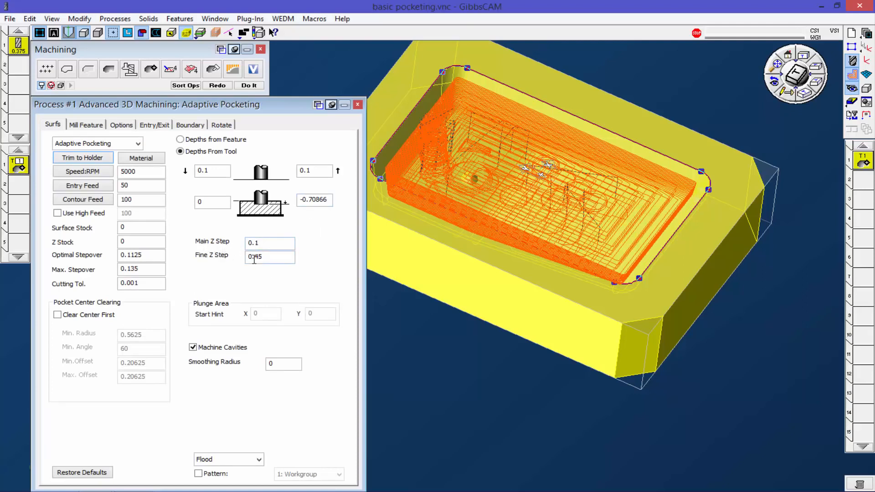
pyautogui.moveTo(254, 258); pyautogui.dragTo(272, 260)
pyautogui.click(801, 56)
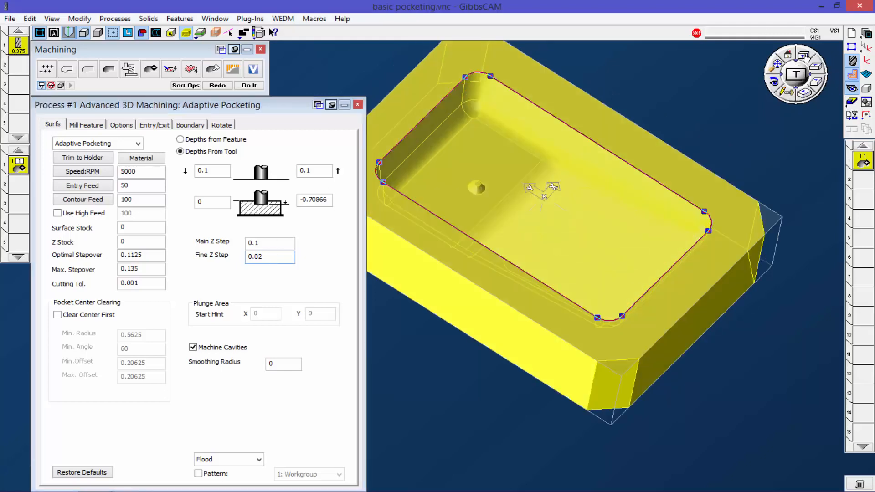
pyautogui.moveTo(600, 270); pyautogui.dragTo(559, 159, button='middle')
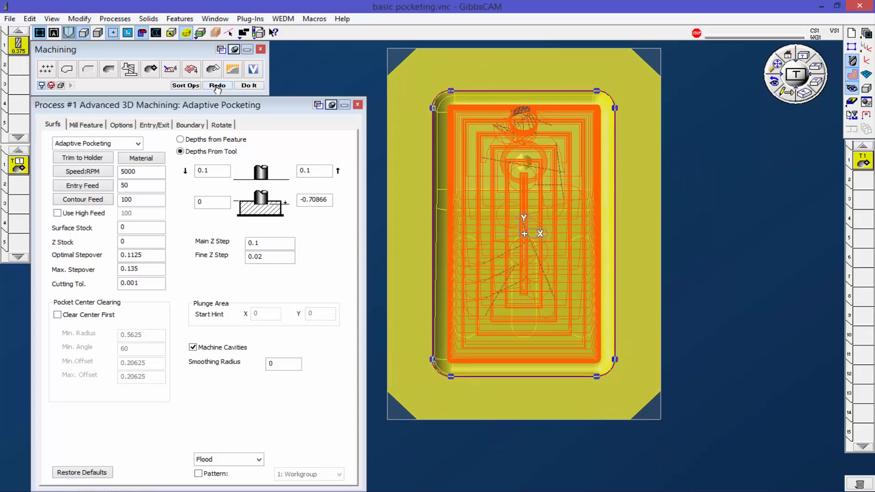
pyautogui.click(217, 86)
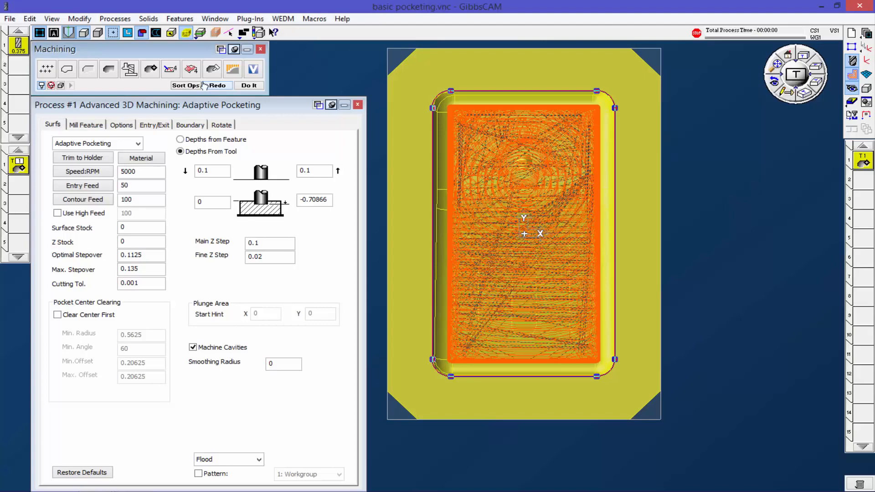
# Step: Review the Adaptive Pocketing connect-move and entry/exit settings, and examine the toolpath from a tilted angle and from the top
pyautogui.click(121, 124)
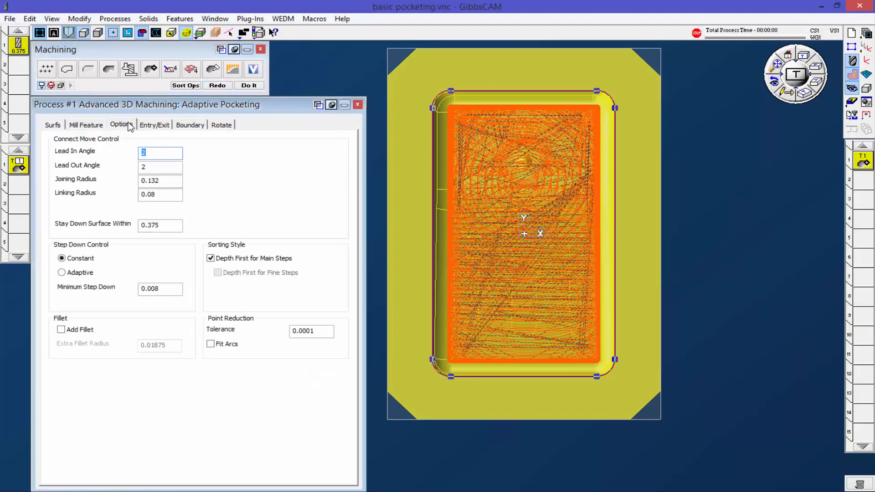
pyautogui.click(154, 125)
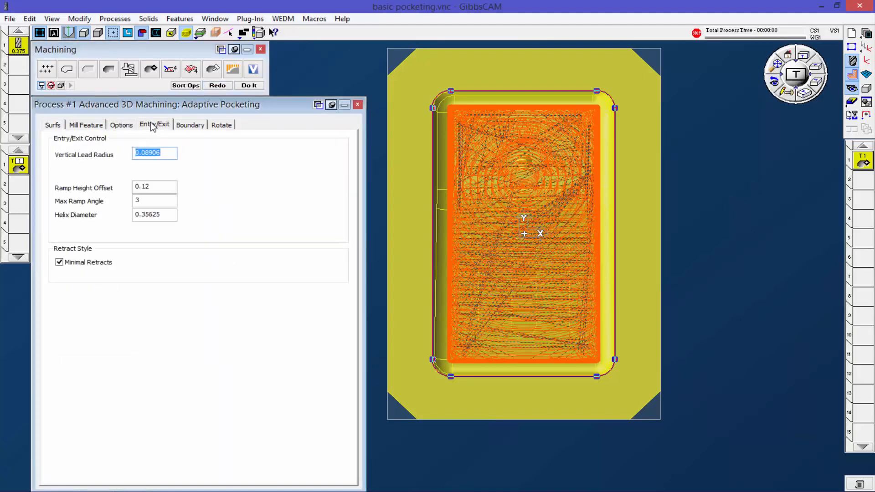
pyautogui.click(53, 125)
pyautogui.moveTo(593, 382); pyautogui.dragTo(574, 105, button='middle')
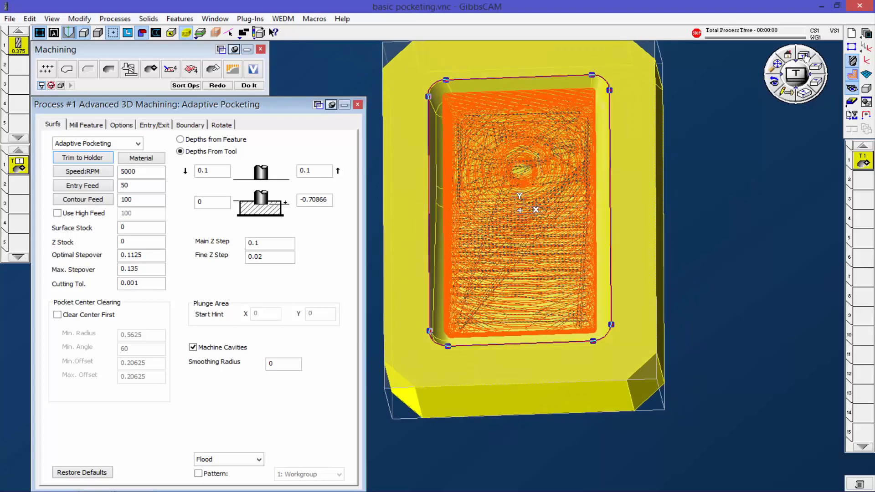
pyautogui.click(804, 57)
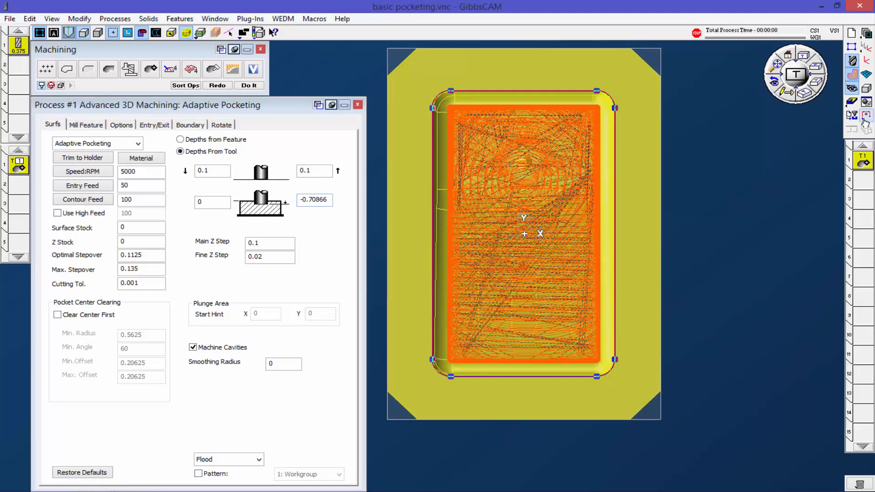
# Step: Simulate the Adaptive Pocketing operation, inspect the pocket from top and isometric views while it is cut, and close the simulation
pyautogui.click(851, 102)
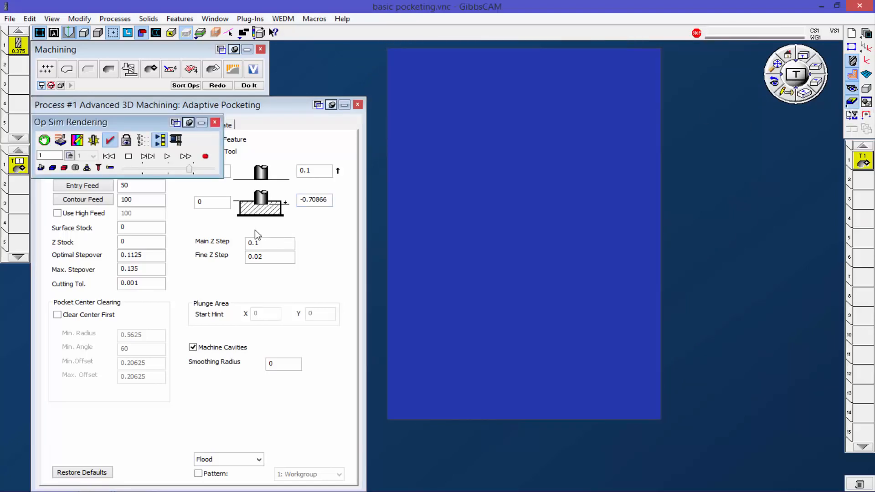
pyautogui.click(166, 157)
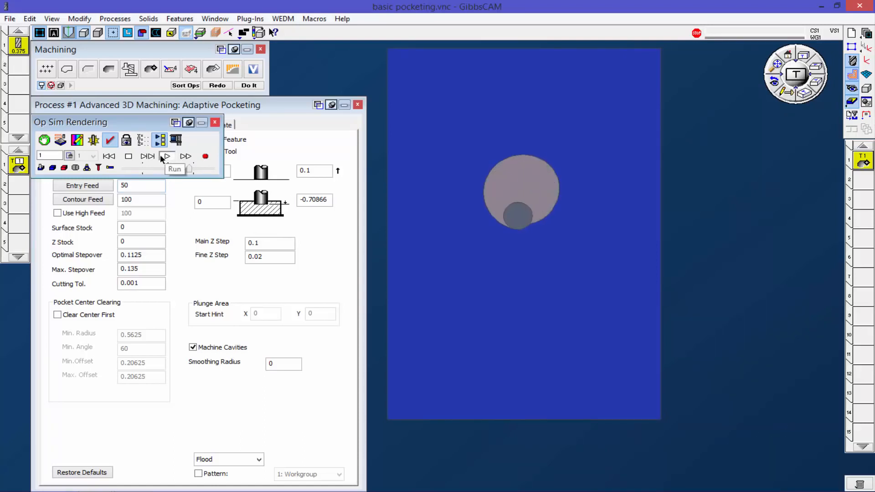
pyautogui.click(208, 169)
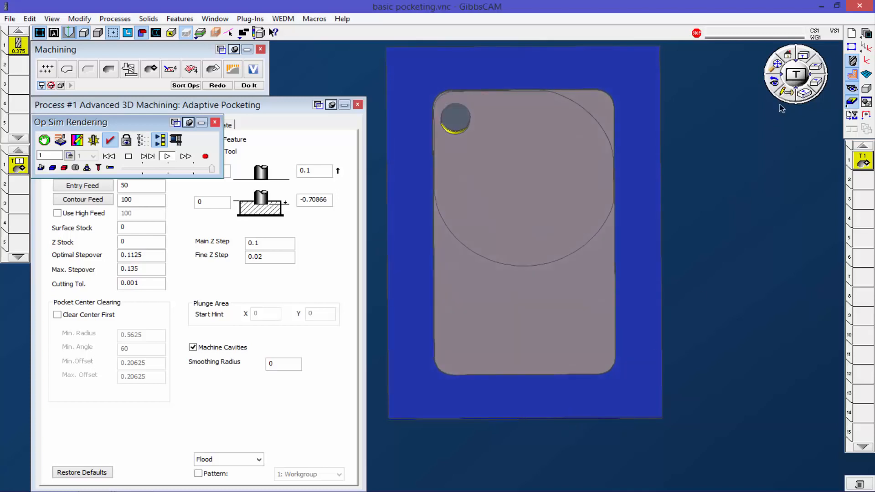
pyautogui.click(804, 93)
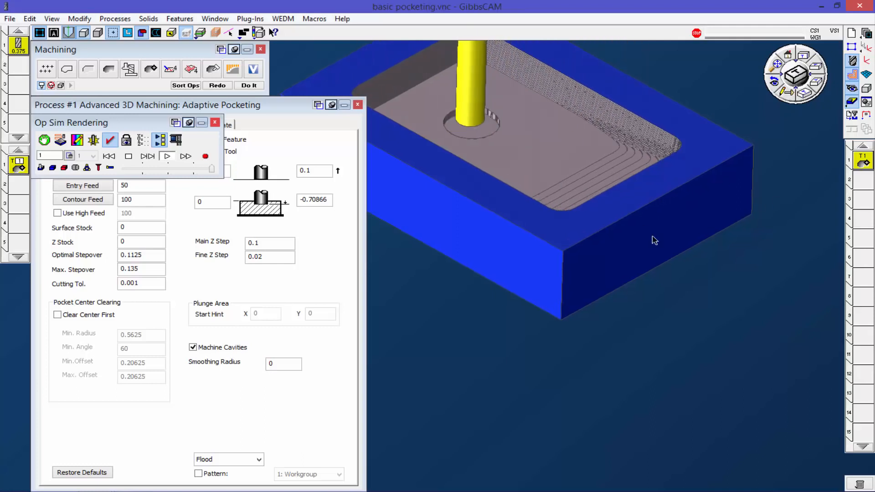
pyautogui.moveTo(643, 229); pyautogui.dragTo(666, 310, button='middle')
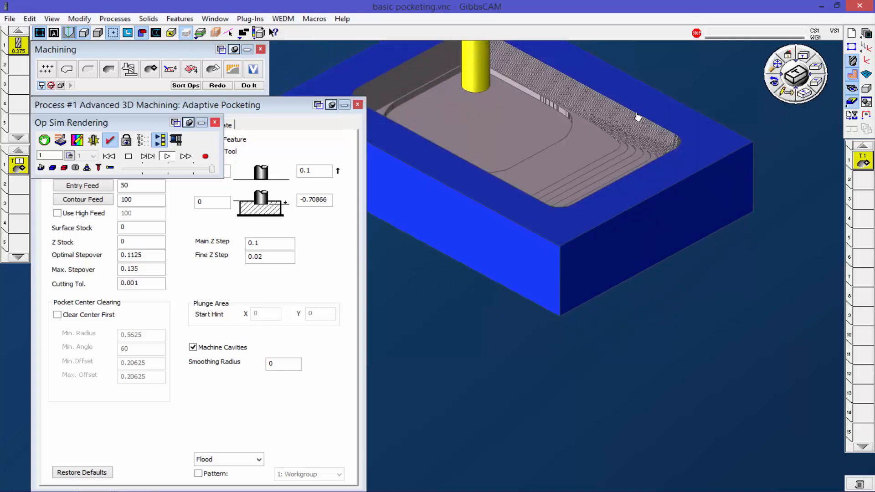
pyautogui.moveTo(640, 145); pyautogui.dragTo(693, 257, button='middle')
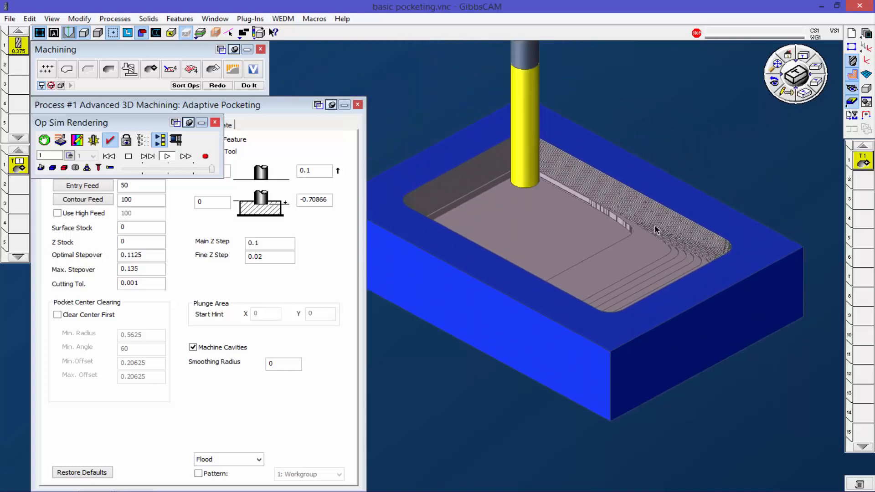
pyautogui.click(215, 123)
# Step: Close the tray's process settings, switch to the corps.vnc housing part, and dismiss its Task Manager
pyautogui.click(358, 104)
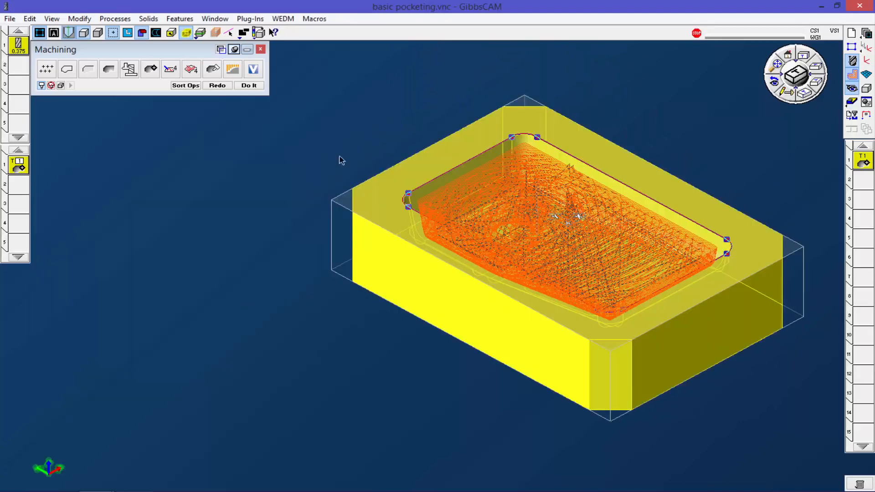
pyautogui.click(125, 445)
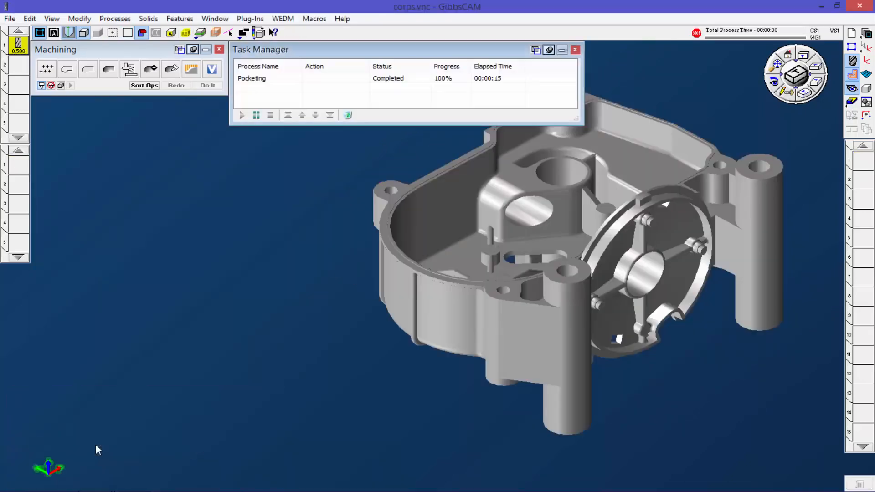
pyautogui.click(575, 51)
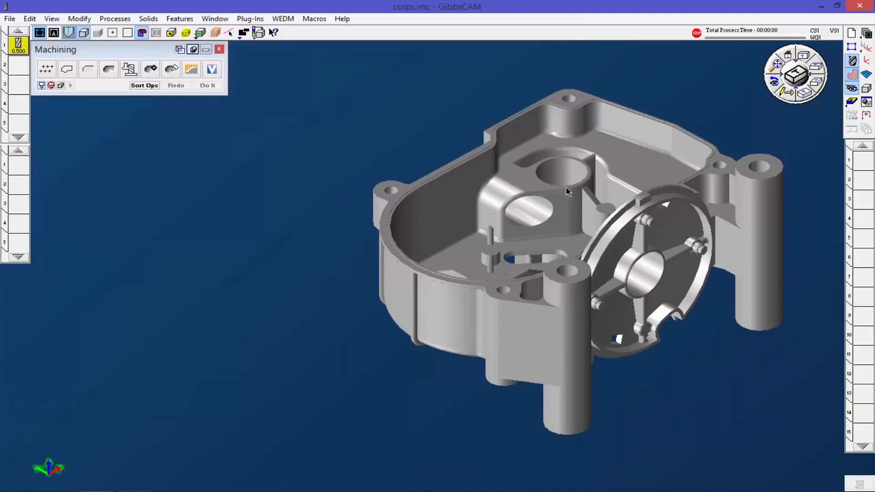
# Step: Create an Advanced 3D Machining Pocketing process with the 0.500 tool and set its top cutting depth to 0
pyautogui.moveTo(19, 45); pyautogui.dragTo(18, 165)
pyautogui.click(150, 68)
pyautogui.doubleClick(22, 162)
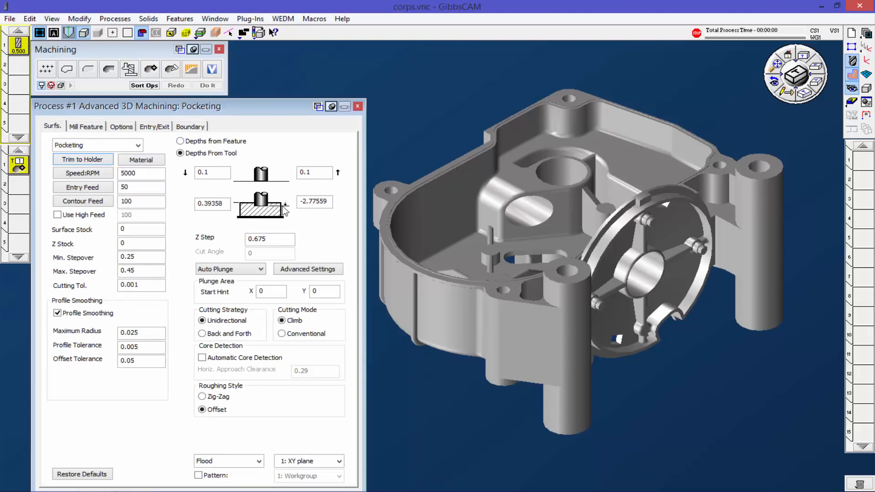
pyautogui.doubleClick(222, 204)
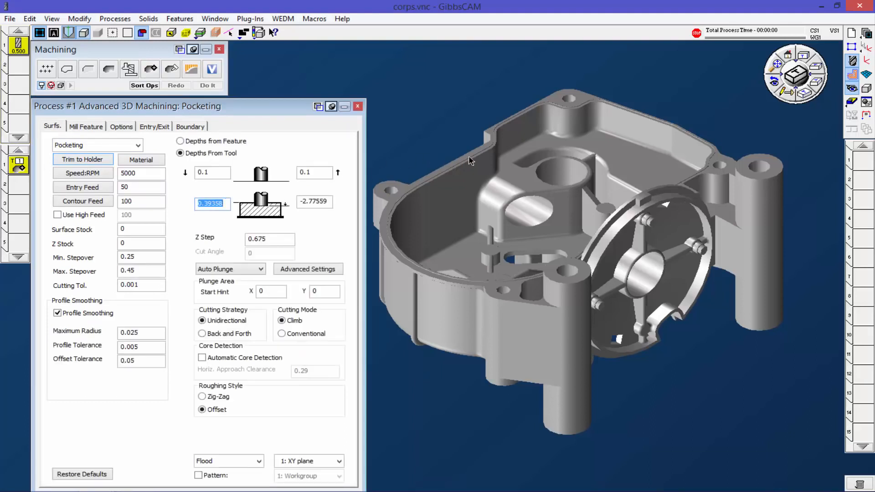
pyautogui.write('5')
pyautogui.press('Tab')
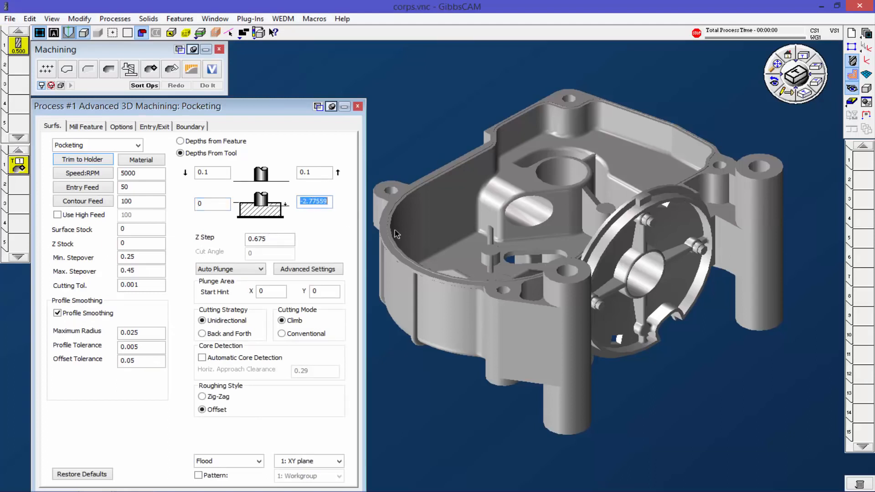
# Step: Pick the housing for a bottom cutting depth of -0.94488, and extract the cavity's inner rim edge loop as geometry
pyautogui.click(465, 257)
pyautogui.click(186, 33)
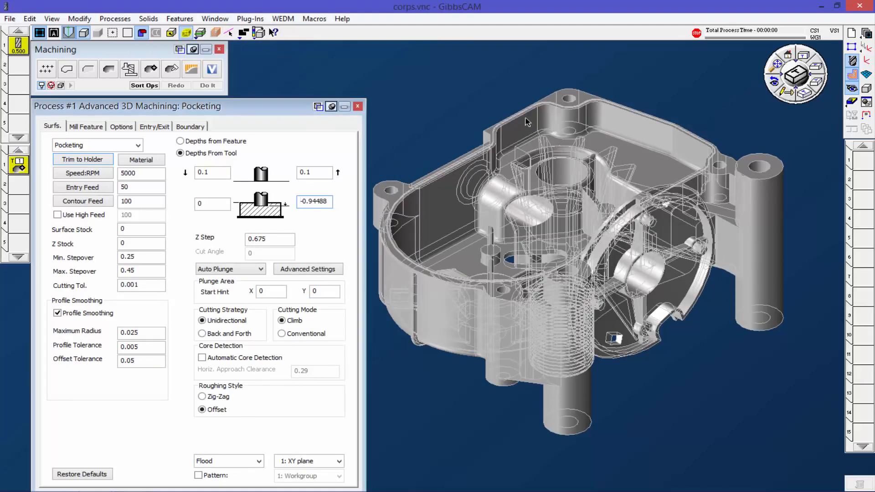
pyautogui.scroll(3, 534, 137)
pyautogui.click(501, 115)
pyautogui.rightClick(501, 115)
pyautogui.click(528, 115)
pyautogui.click(253, 175)
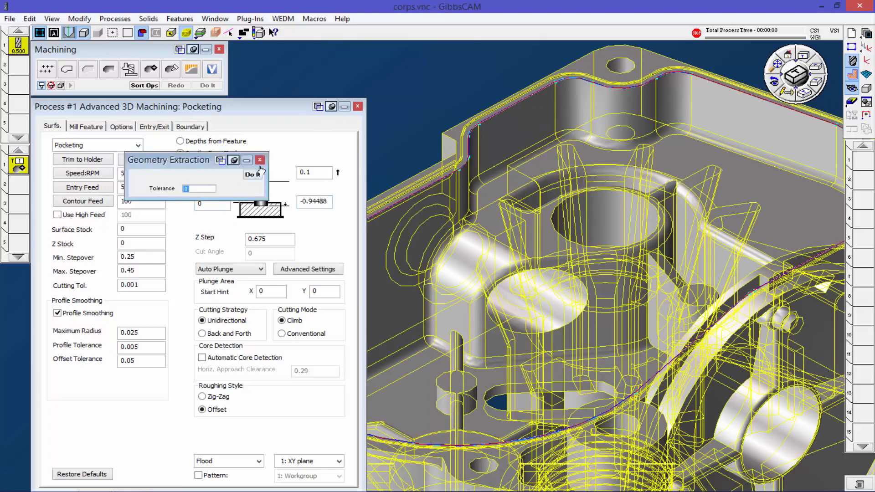
pyautogui.click(259, 160)
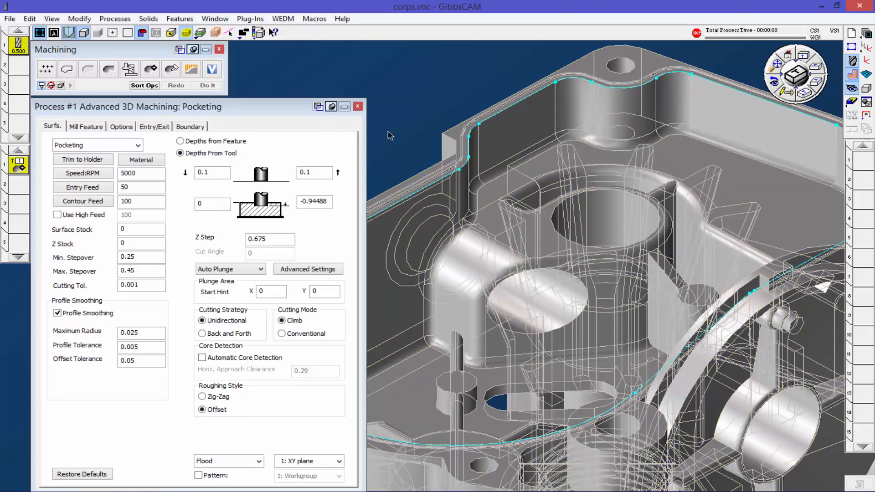
pyautogui.click(187, 35)
pyautogui.scroll(-5, 534, 258)
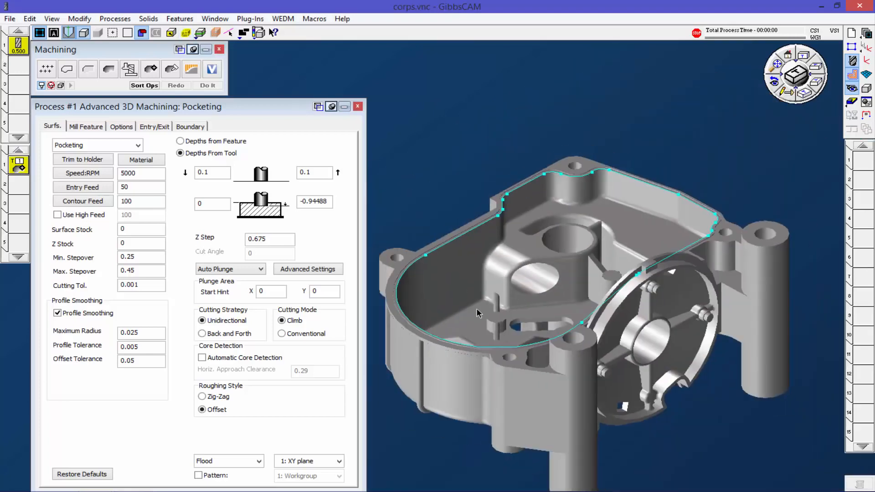
# Step: Select the housing body and the rim profile, generate the Pocketing toolpath with a Z step of 0.1, and inspect it in the cavity
pyautogui.click(500, 272)
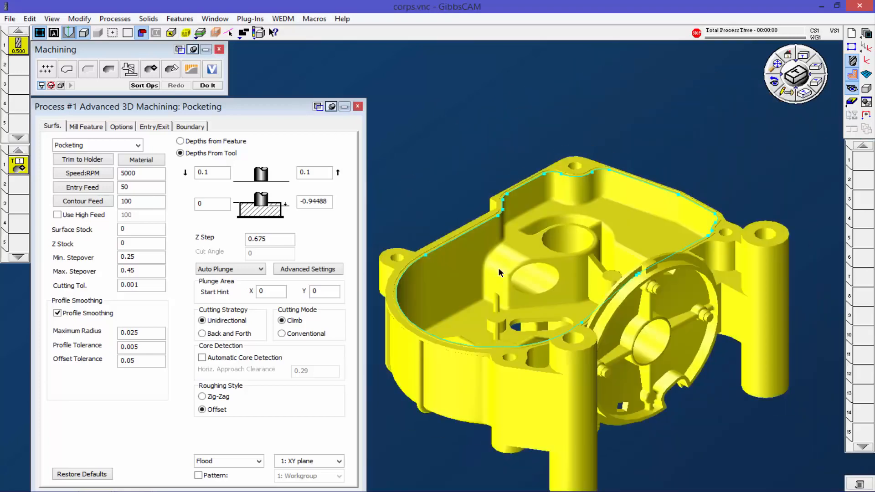
pyautogui.click(482, 229)
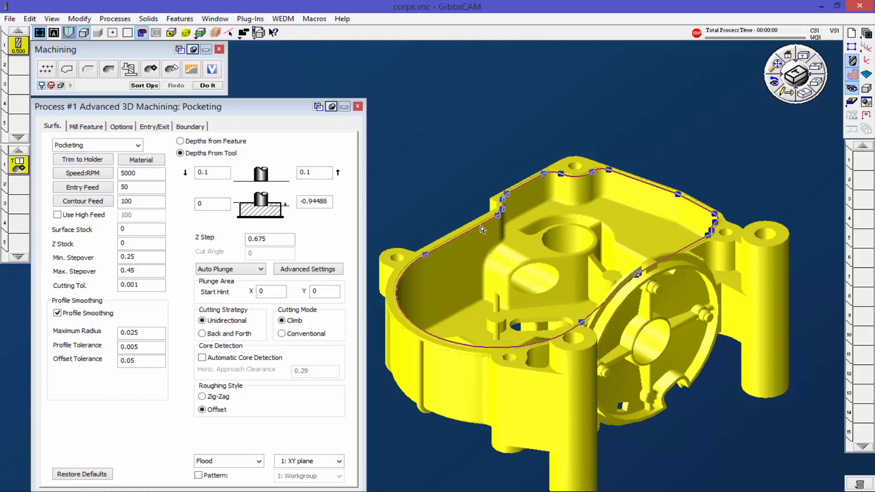
pyautogui.click(208, 85)
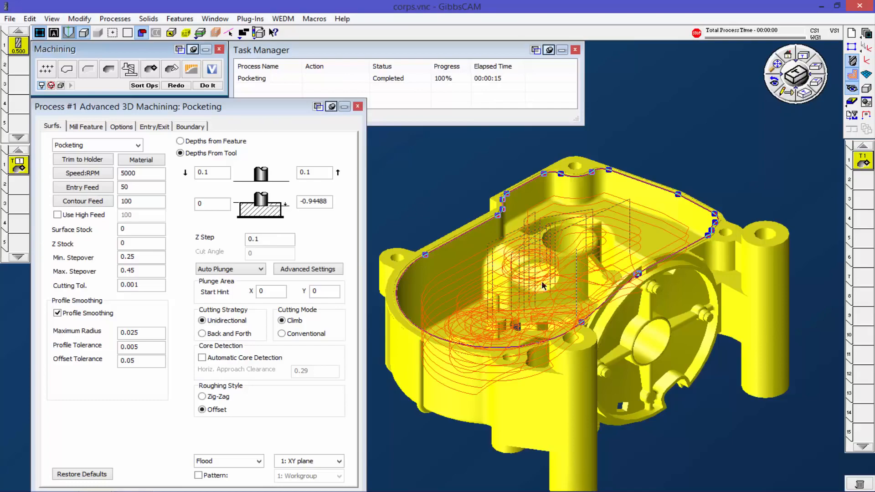
pyautogui.moveTo(557, 292); pyautogui.dragTo(541, 316, button='middle')
pyautogui.scroll(5, 517, 378)
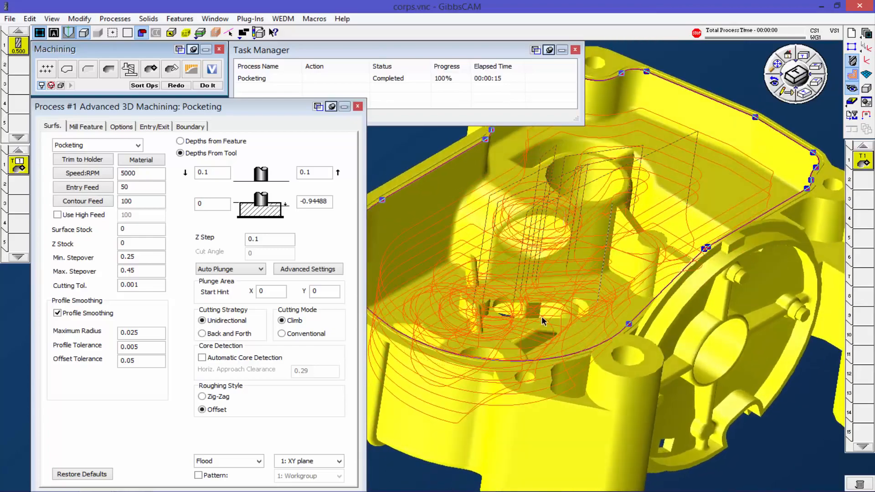
pyautogui.scroll(-2, 538, 317)
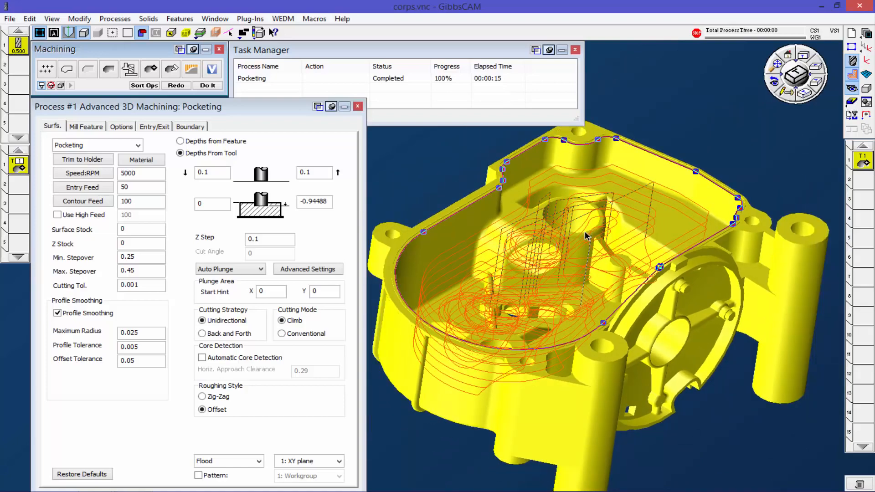
pyautogui.moveTo(544, 305); pyautogui.dragTo(537, 333, button='middle')
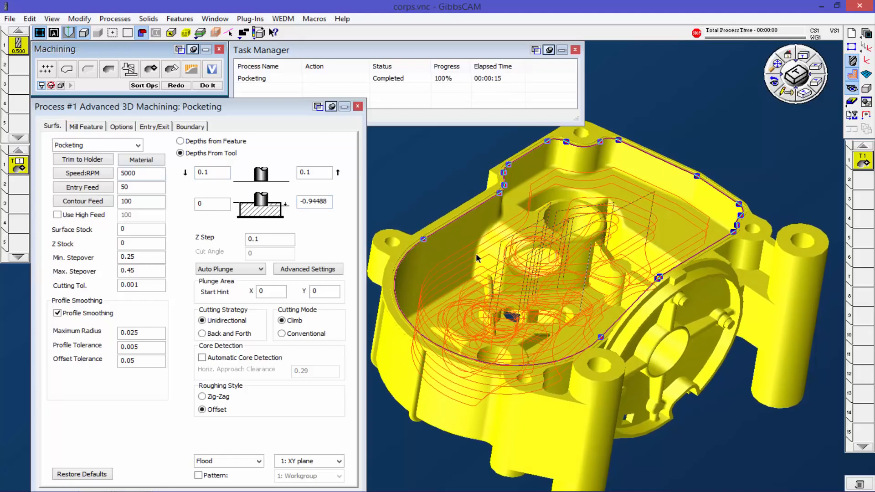
# Step: Close the housing's process settings and Task Manager, and switch to the finishing.vnc part
pyautogui.click(108, 147)
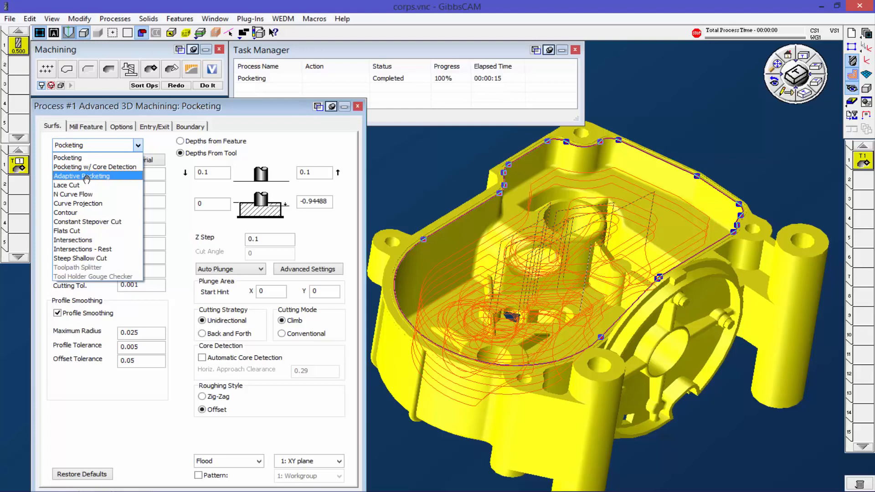
pyautogui.click(350, 104)
pyautogui.click(358, 107)
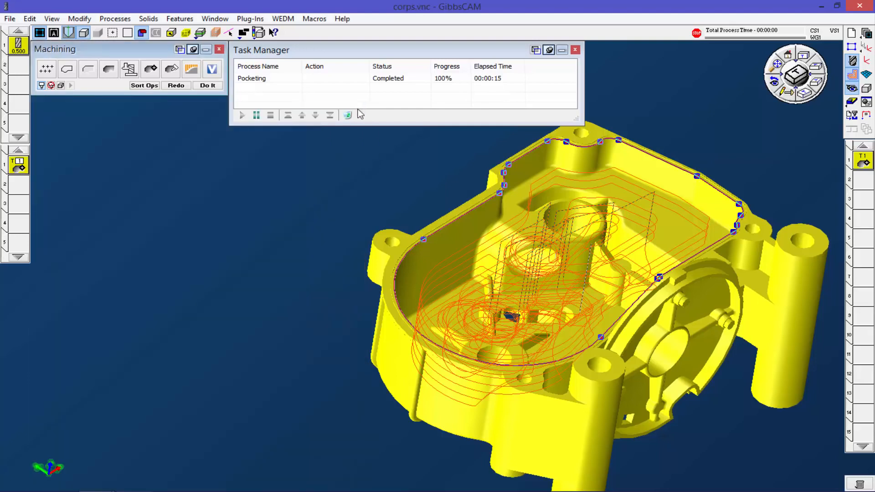
pyautogui.click(576, 50)
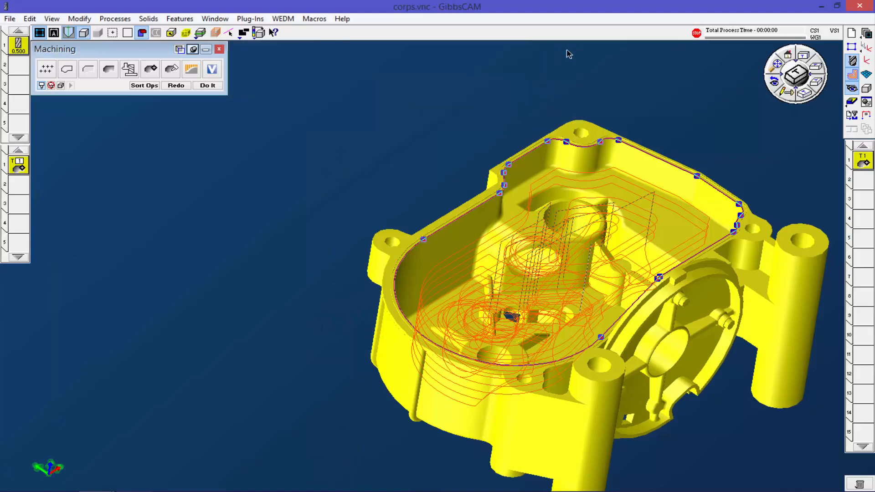
pyautogui.hotkey('ctrl', 'Tab')
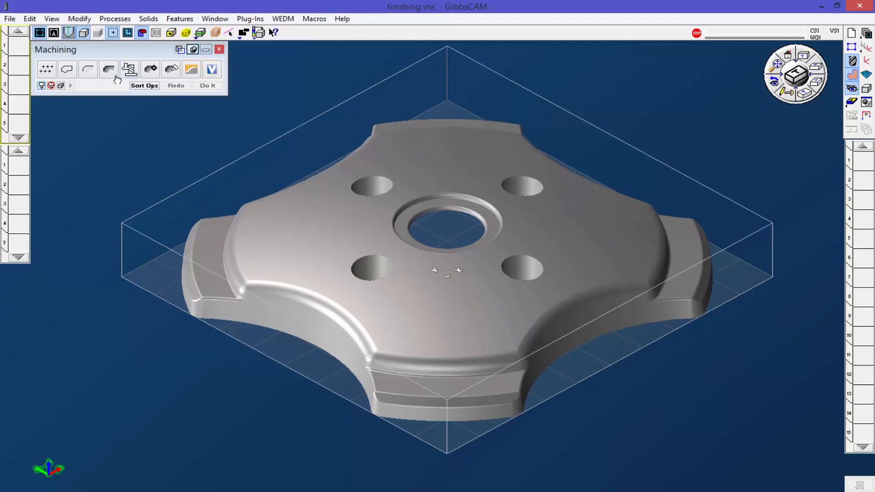
# Step: Create a 0.25 inch ball end mill as the first tool and give it CAT 40 holder 8/16
pyautogui.doubleClick(18, 49)
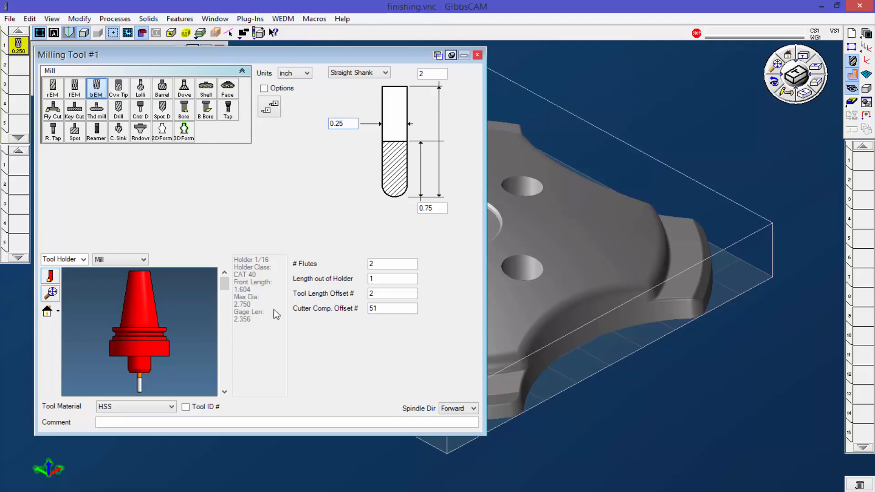
pyautogui.moveTo(224, 285); pyautogui.dragTo(223, 331)
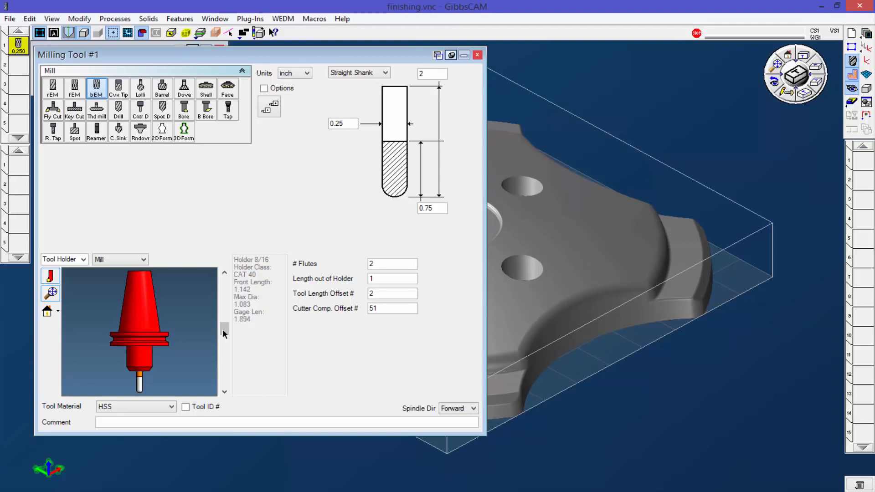
pyautogui.click(477, 55)
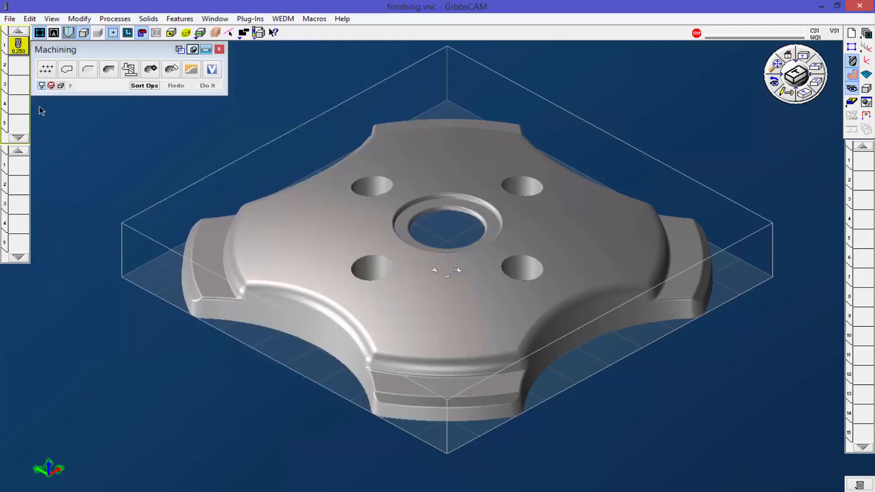
# Step: Create a Surfacing process with the 0.250 ball end mill, using the Surface Flow Cut type
pyautogui.moveTo(20, 45); pyautogui.dragTo(21, 168)
pyautogui.moveTo(109, 70); pyautogui.dragTo(19, 167)
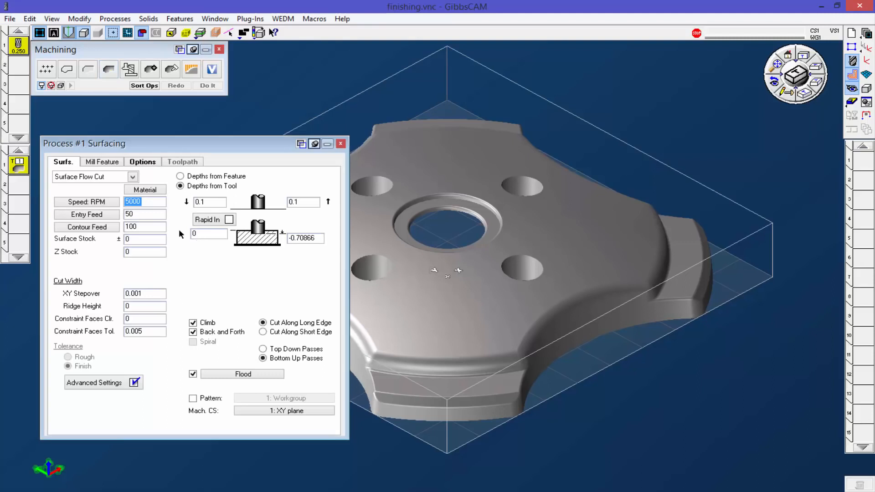
pyautogui.click(135, 178)
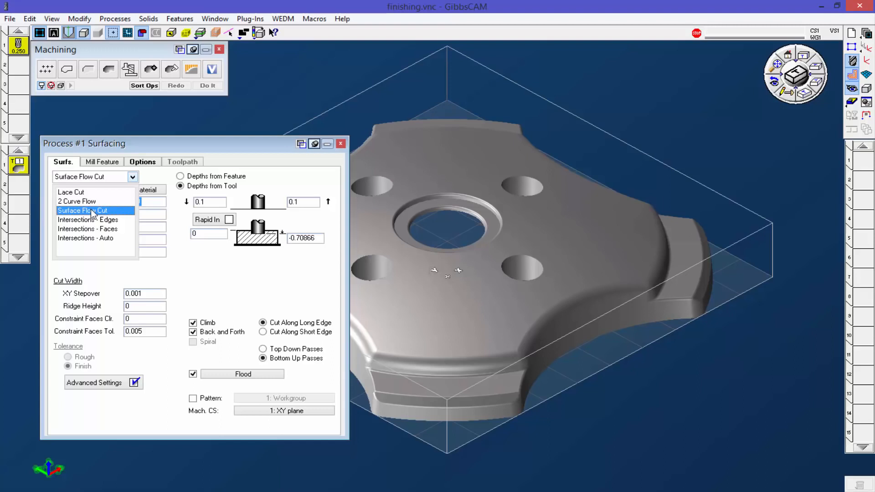
pyautogui.click(94, 212)
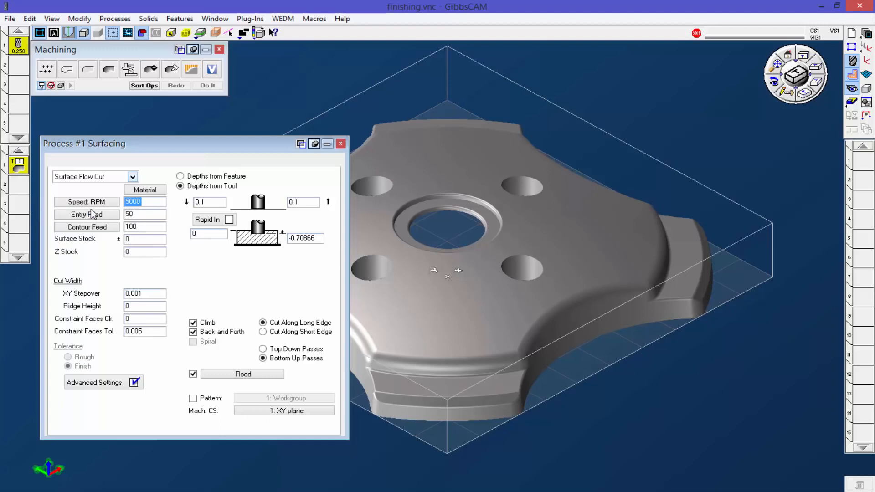
# Step: Select the two adjoining fillet faces along the part's near upper edge and generate their Surface Flow Cut toolpath
pyautogui.click(171, 33)
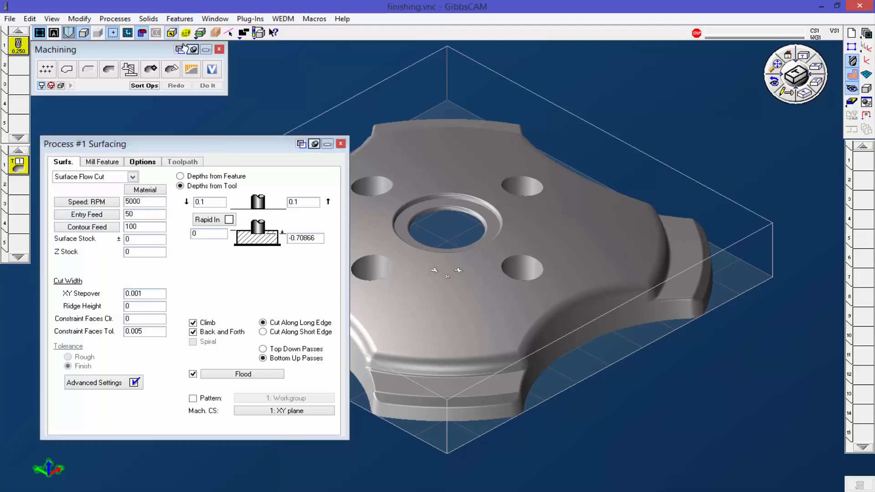
pyautogui.click(428, 361)
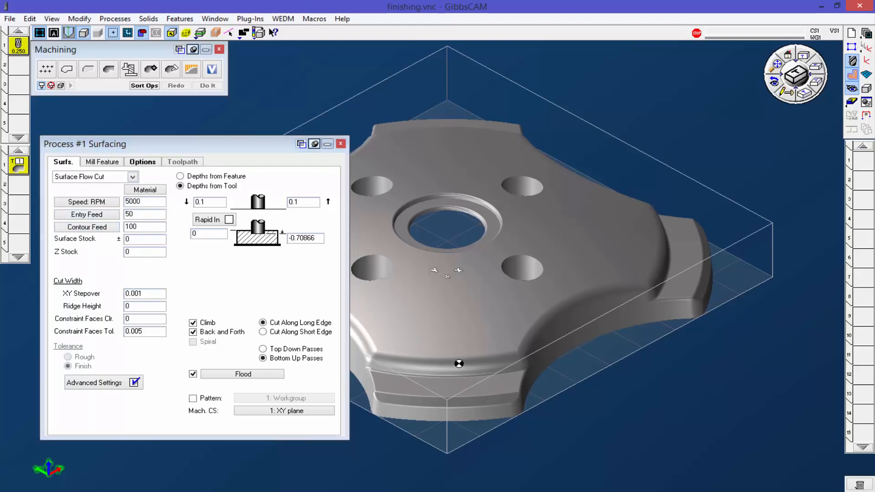
pyautogui.keyDown('shift'); pyautogui.click(522, 355); pyautogui.keyUp('shift')
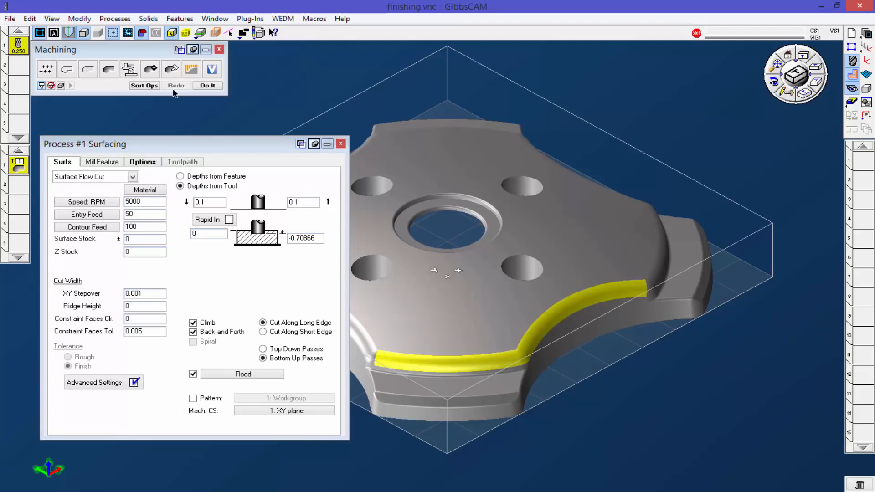
pyautogui.click(208, 87)
# Step: Examine the Surface Flow Cut toolpath along both fillets up close and from several angles
pyautogui.moveTo(432, 342); pyautogui.dragTo(659, 325, button='middle')
pyautogui.scroll(8, 376, 301)
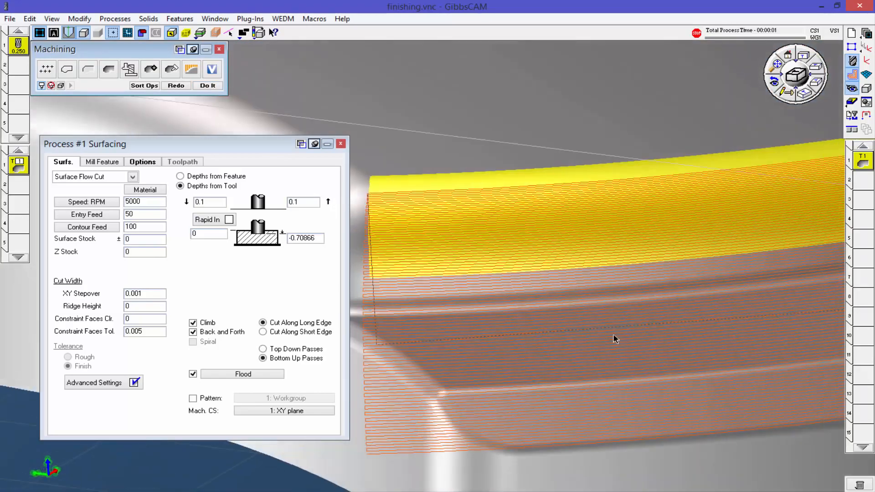
pyautogui.moveTo(615, 339); pyautogui.dragTo(461, 460, button='middle')
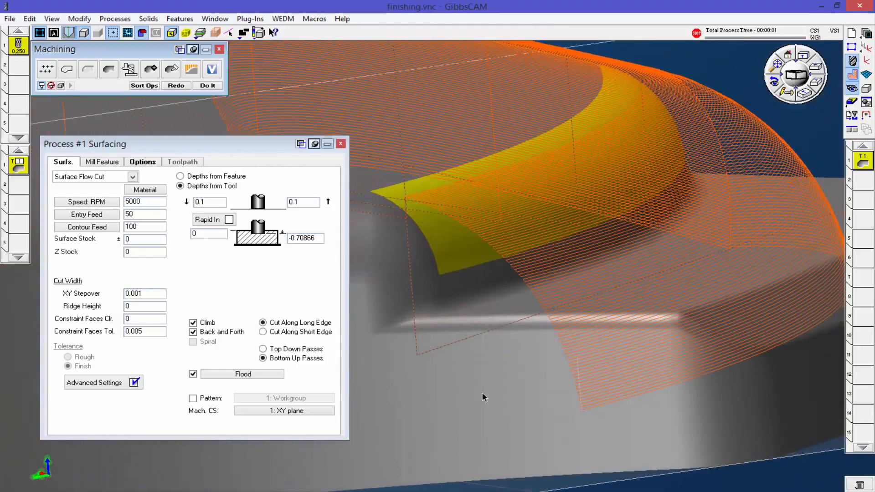
pyautogui.moveTo(637, 323); pyautogui.dragTo(584, 376, button='middle')
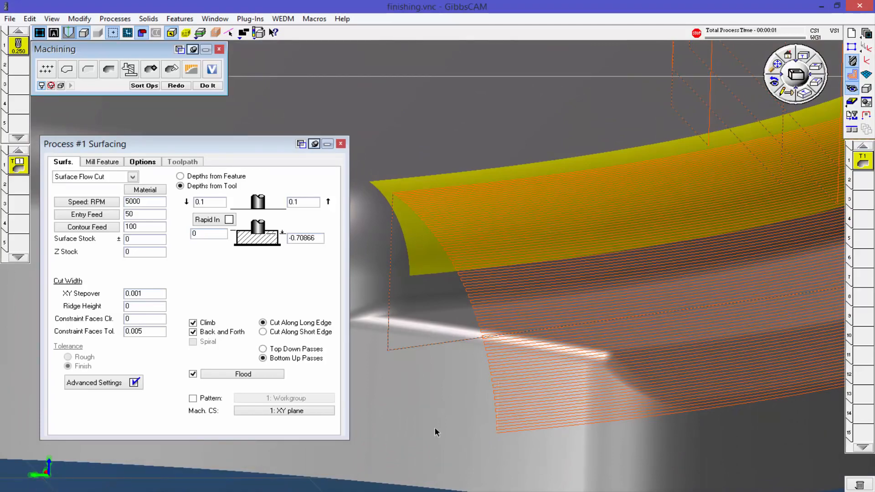
pyautogui.scroll(-5, 528, 437)
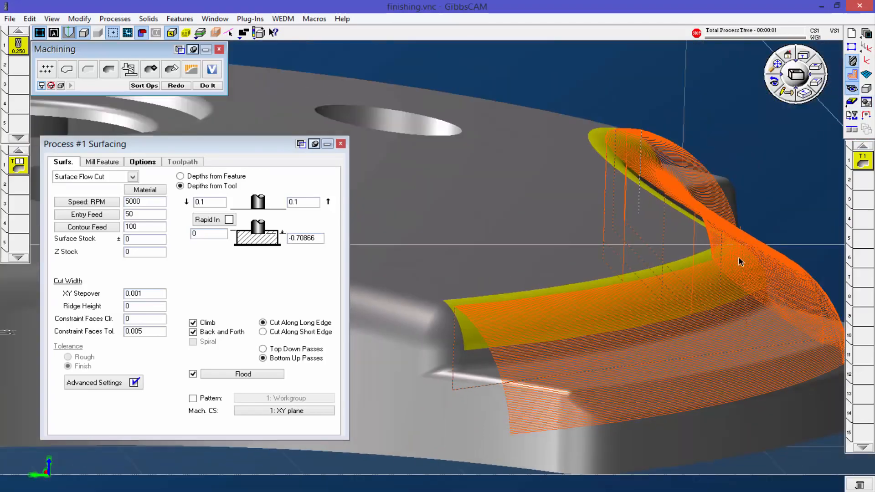
pyautogui.scroll(-3, 741, 260)
pyautogui.moveTo(757, 248); pyautogui.dragTo(629, 343, button='middle')
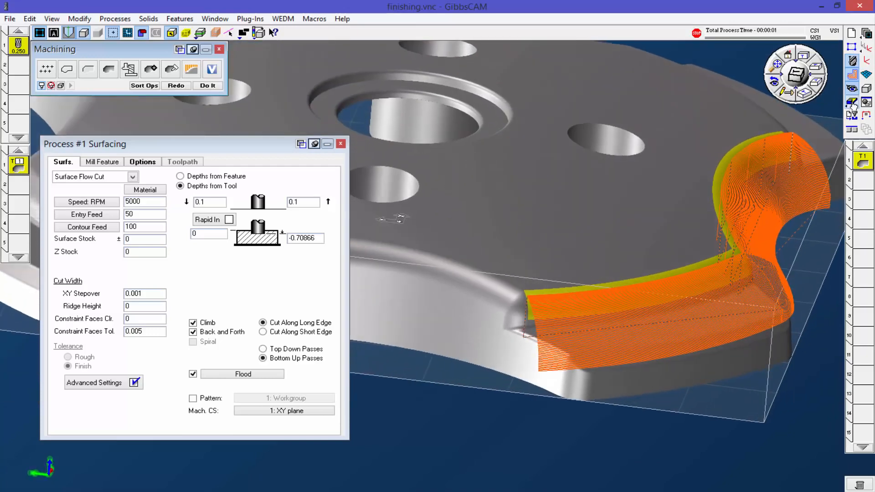
# Step: Simulate the Surface Flow Cut operation, inspect the cut groove from close up and tilted views, and close the simulation
pyautogui.click(852, 102)
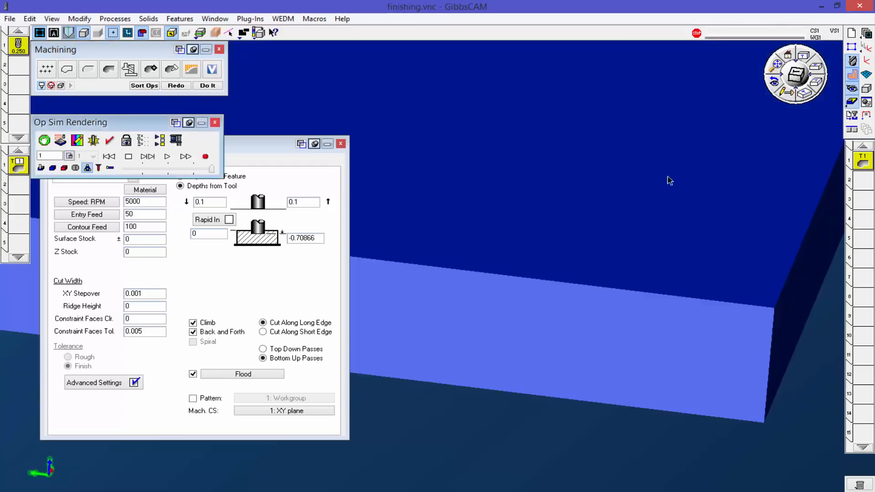
pyautogui.click(168, 157)
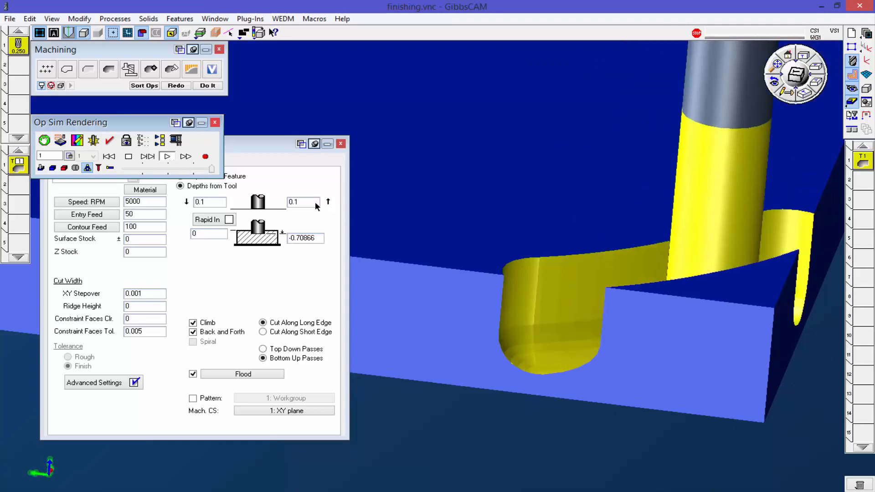
pyautogui.scroll(3, 581, 364)
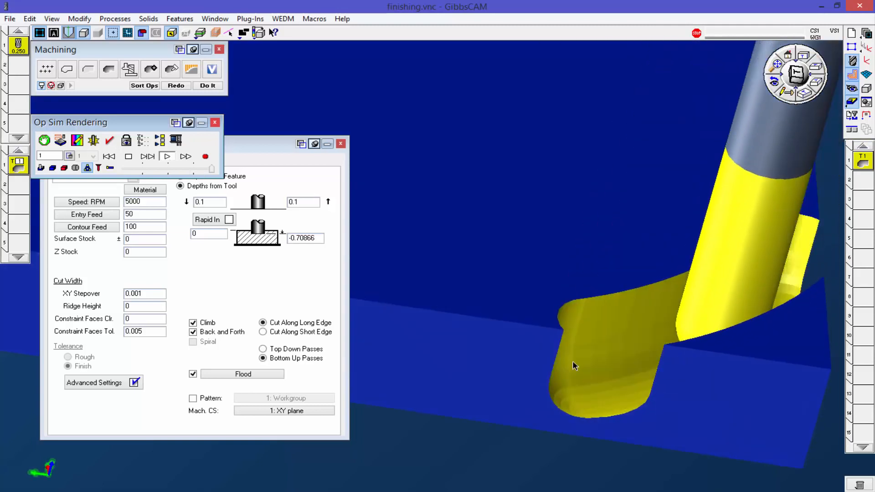
pyautogui.moveTo(709, 338); pyautogui.dragTo(587, 274, button='middle')
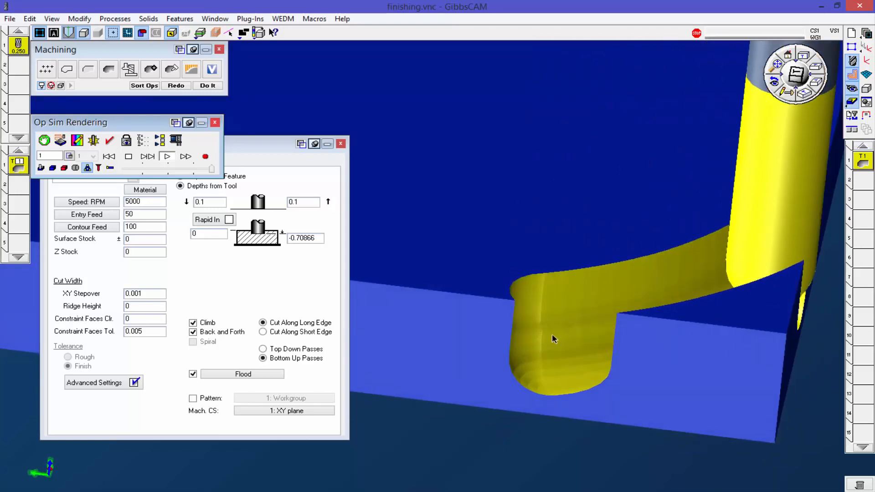
pyautogui.moveTo(452, 275); pyautogui.dragTo(635, 361)
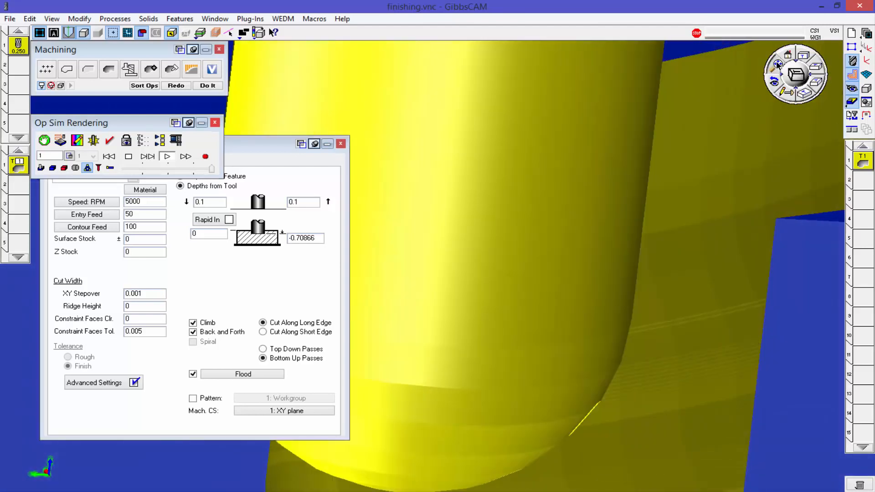
pyautogui.click(777, 65)
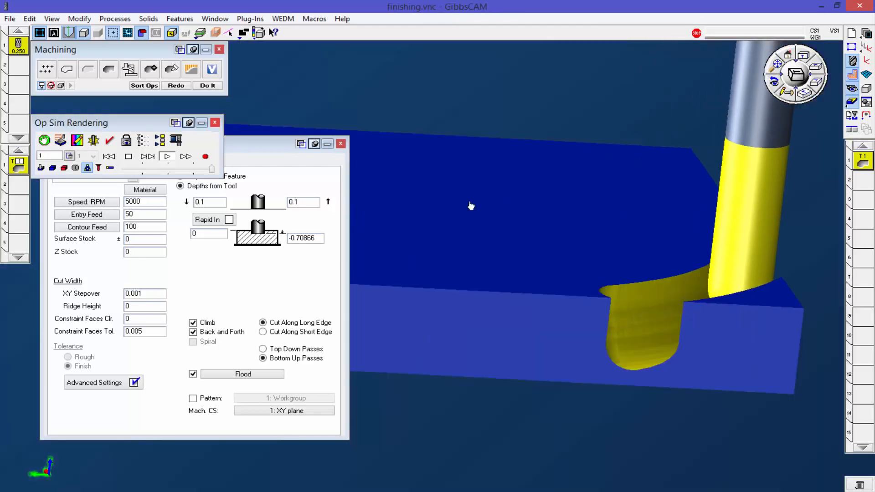
pyautogui.click(215, 124)
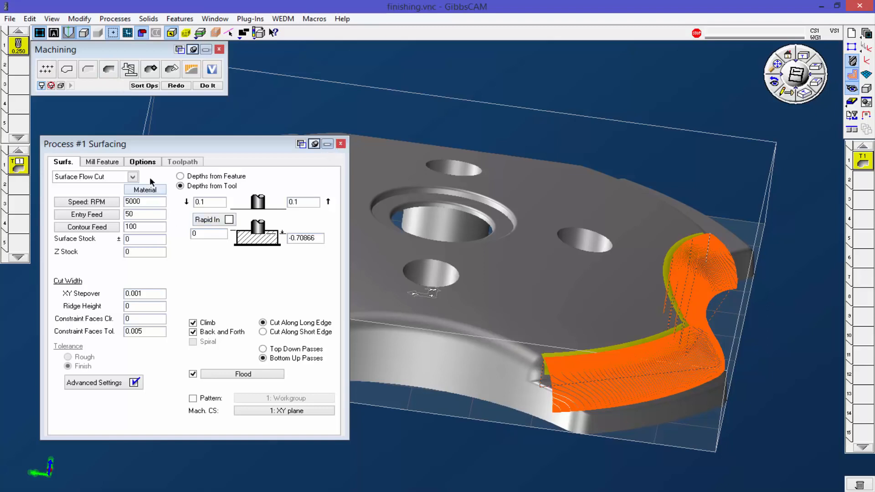
# Step: Replace the Surfacing process with an Advanced 3D Machining pocketing process and delete the existing Surface Flow Cut operation
pyautogui.click(132, 176)
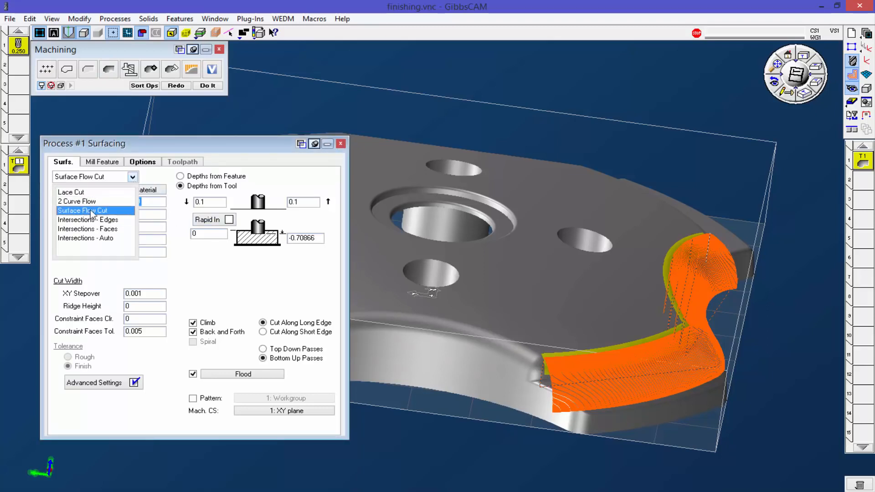
pyautogui.click(339, 157)
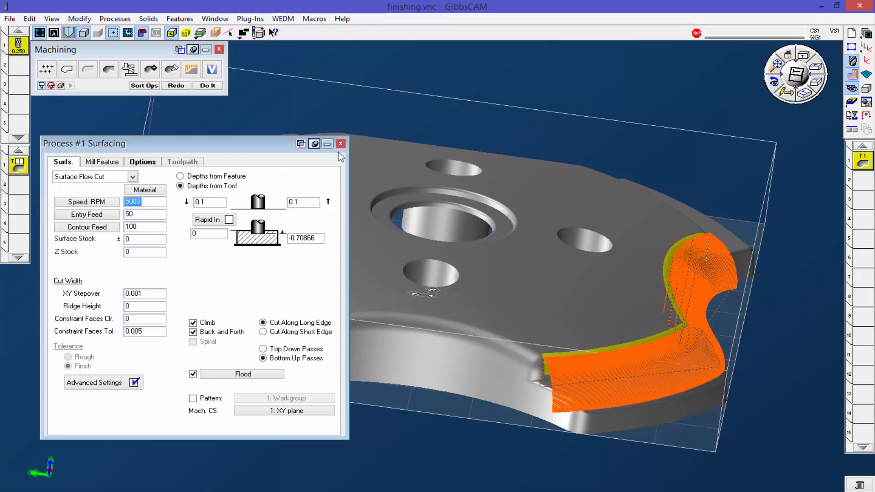
pyautogui.click(340, 144)
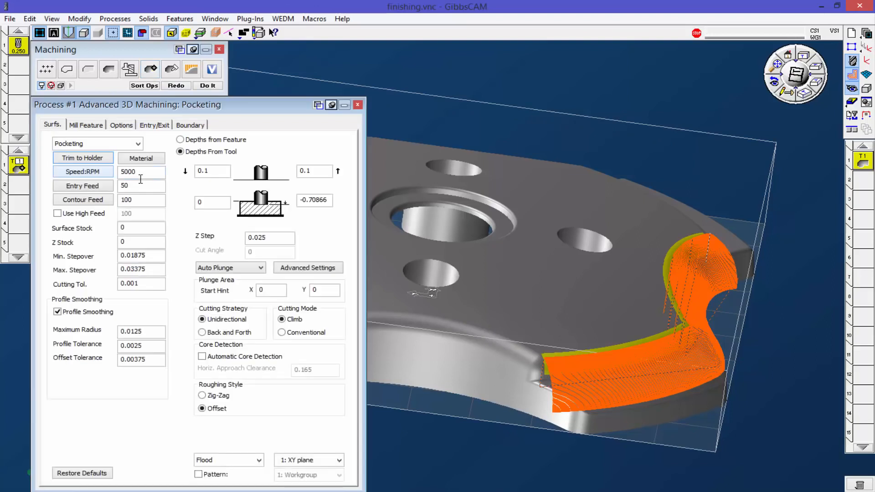
pyautogui.moveTo(864, 160); pyautogui.dragTo(859, 484)
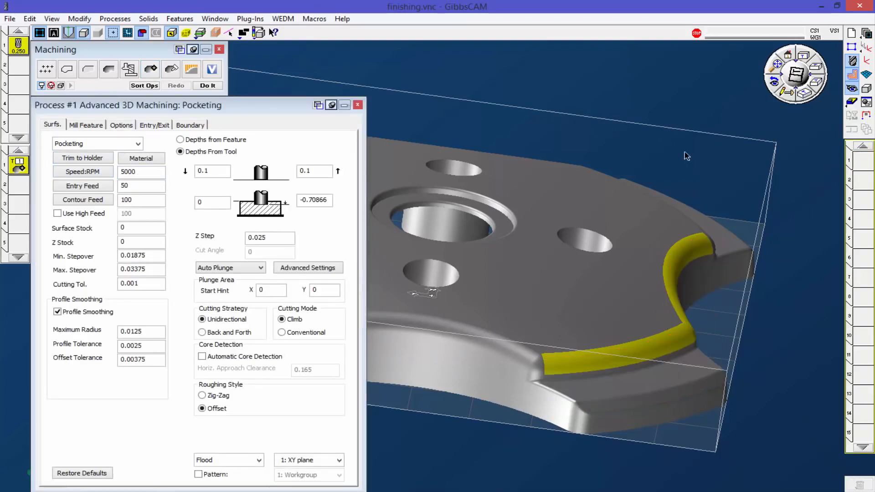
# Step: Collapse the process dialog and examine the part's four counterbored holes and central bore from several angles
pyautogui.moveTo(447, 206); pyautogui.dragTo(400, 265, button='middle')
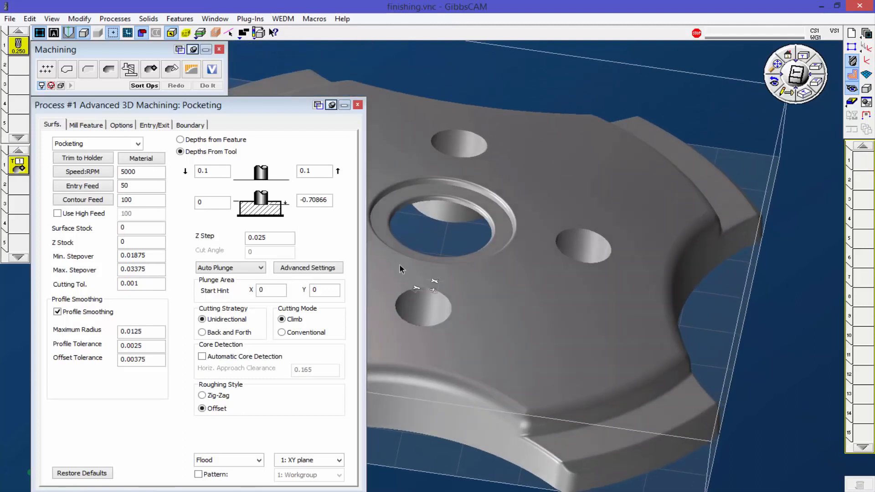
pyautogui.doubleClick(261, 103)
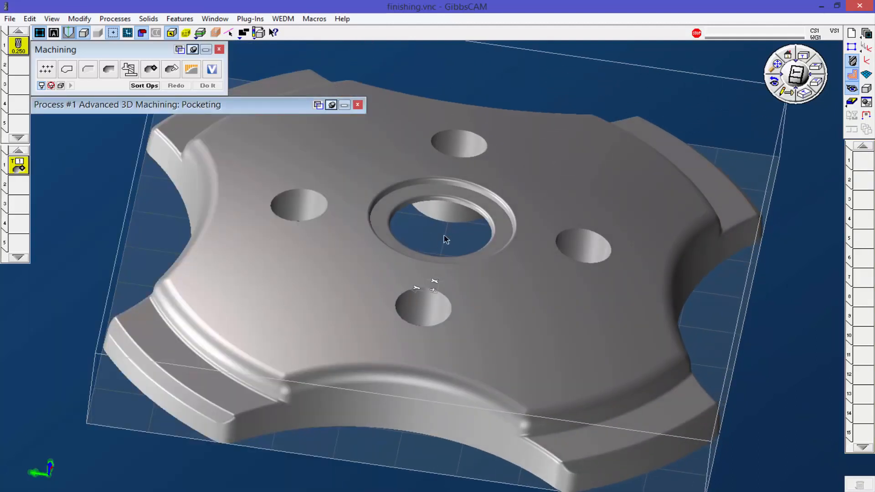
pyautogui.scroll(-4, 455, 249)
pyautogui.moveTo(428, 261); pyautogui.dragTo(377, 390, button='middle')
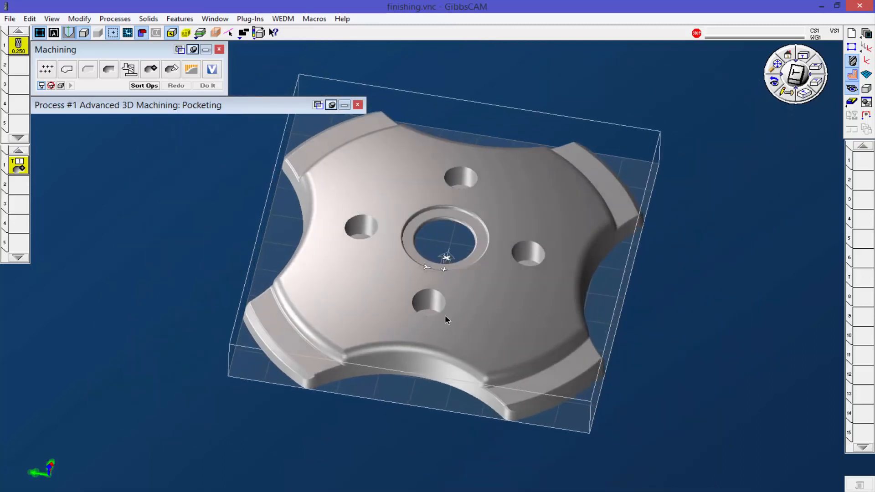
pyautogui.moveTo(452, 308); pyautogui.dragTo(430, 339, button='middle')
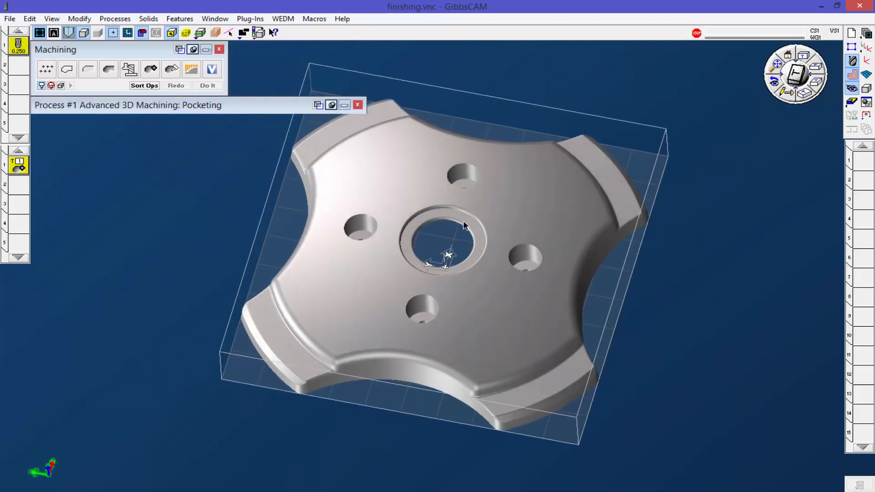
pyautogui.scroll(2, 469, 234)
pyautogui.moveTo(430, 209); pyautogui.dragTo(327, 202, button='middle')
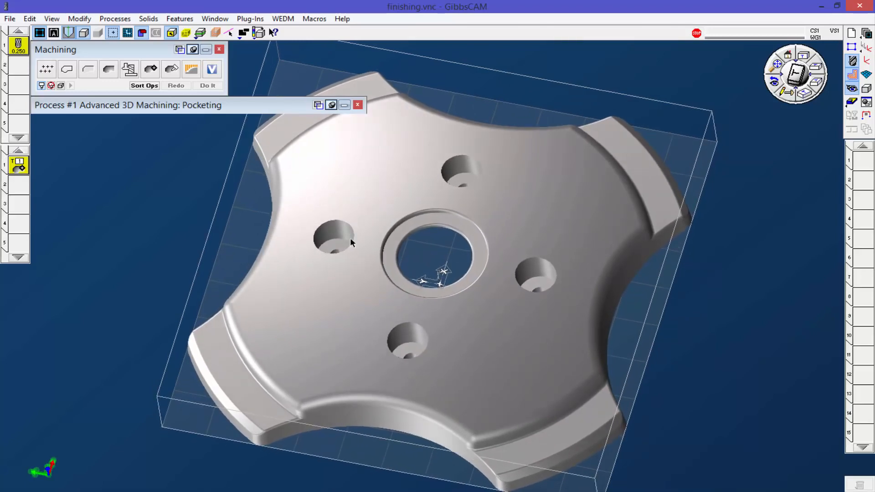
pyautogui.moveTo(496, 179); pyautogui.dragTo(466, 380, button='middle')
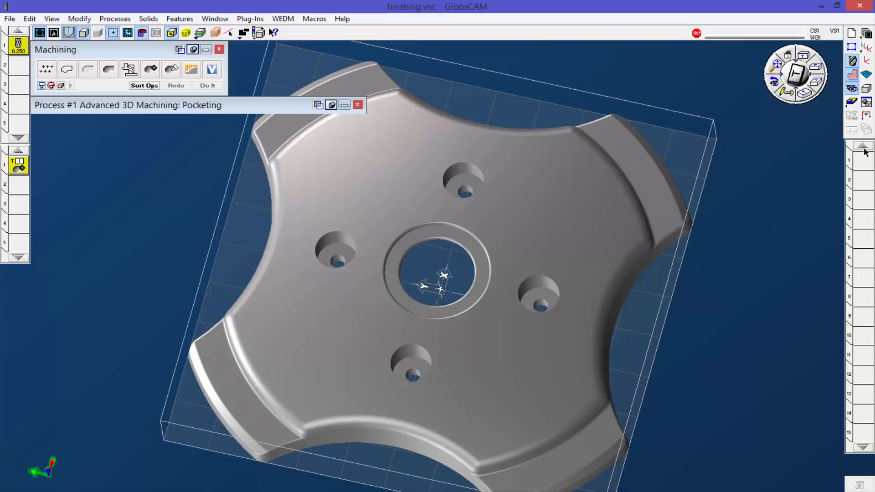
# Step: Bring up the solid modeling tools, select the four small through-hole walls inside the counterbores and unstitch them from the solid
pyautogui.click(865, 89)
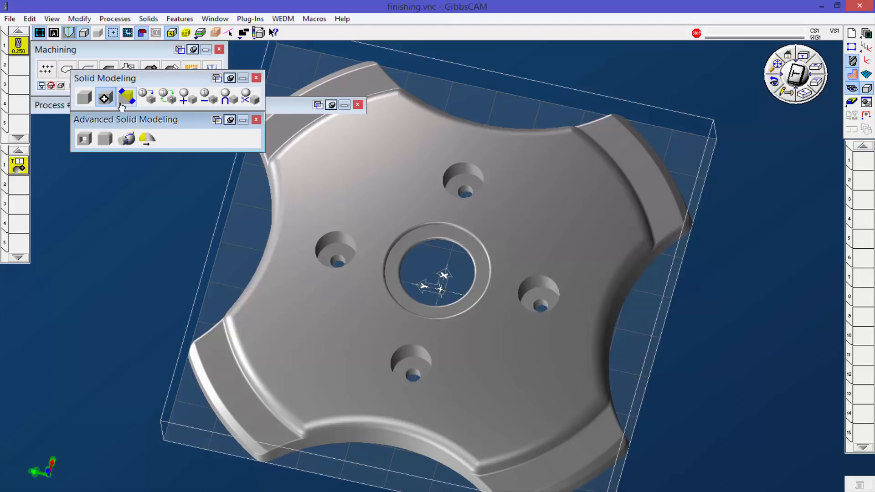
pyautogui.moveTo(153, 78); pyautogui.dragTo(142, 187)
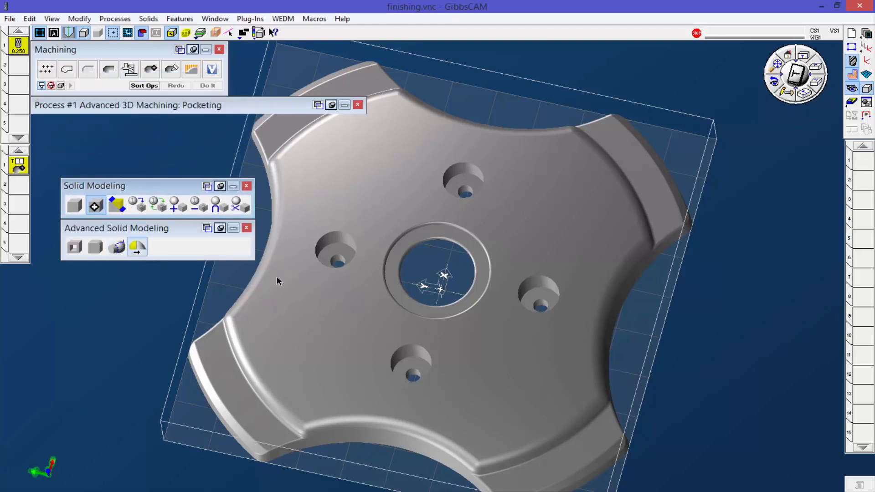
pyautogui.scroll(5, 414, 378)
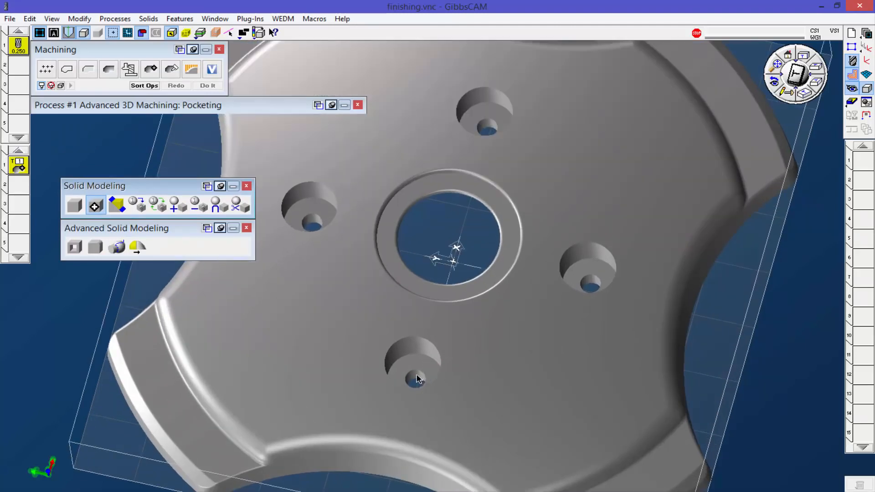
pyautogui.click(416, 379)
pyautogui.keyDown('shift'); pyautogui.click(309, 223); pyautogui.keyUp('shift')
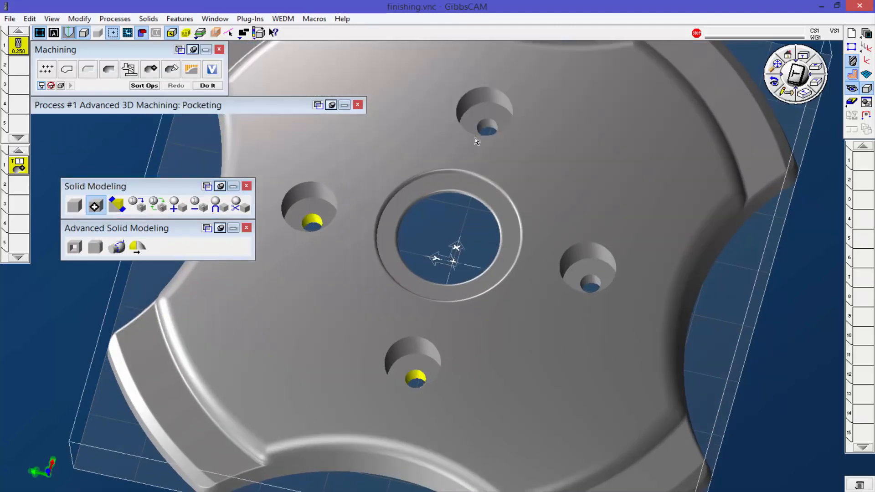
pyautogui.keyDown('shift'); pyautogui.click(488, 127); pyautogui.keyUp('shift')
pyautogui.keyDown('shift'); pyautogui.click(590, 283); pyautogui.keyUp('shift')
pyautogui.click(118, 247)
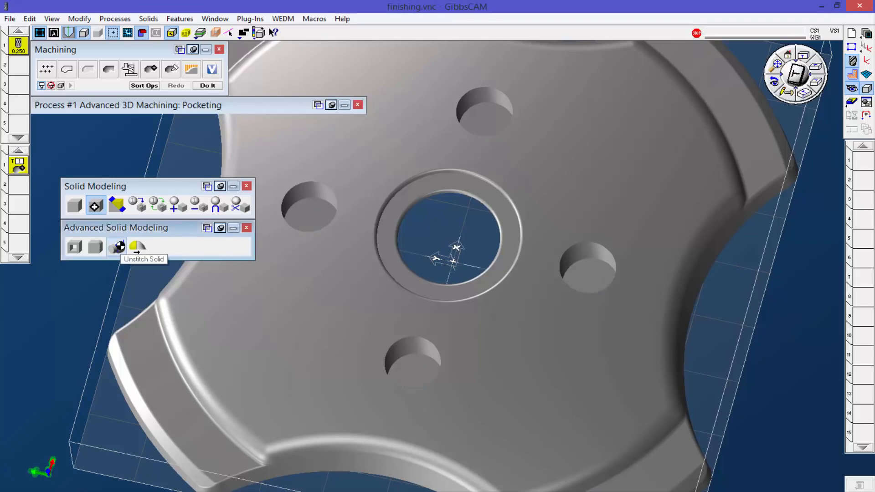
# Step: Select the counterbore walls of all four holes and unstitch them to close the holes
pyautogui.click(305, 193)
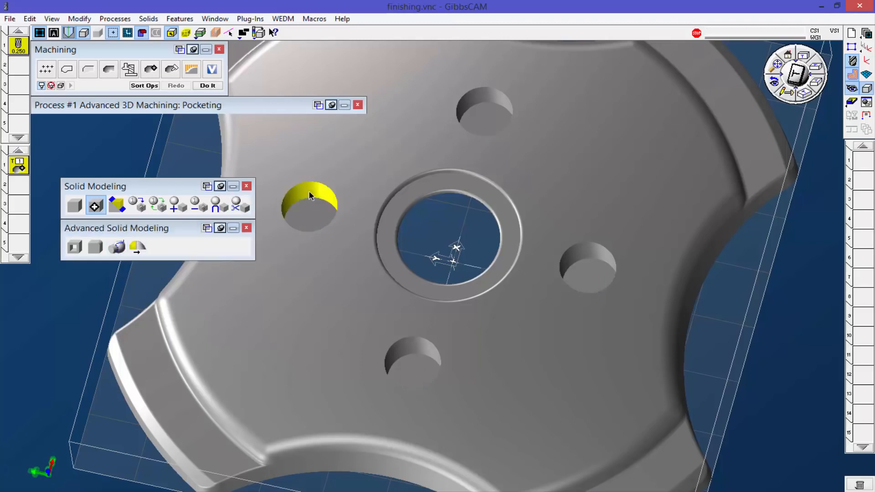
pyautogui.keyDown('shift'); pyautogui.click(494, 109); pyautogui.keyUp('shift')
pyautogui.keyDown('shift'); pyautogui.click(556, 267); pyautogui.keyUp('shift')
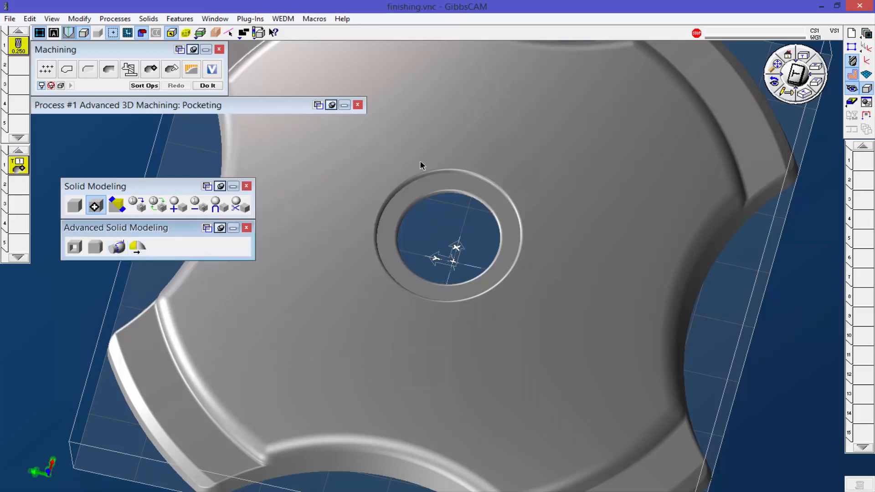
# Step: Unstitch the outer edge fillet around the central recess from the solid
pyautogui.scroll(5, 450, 218)
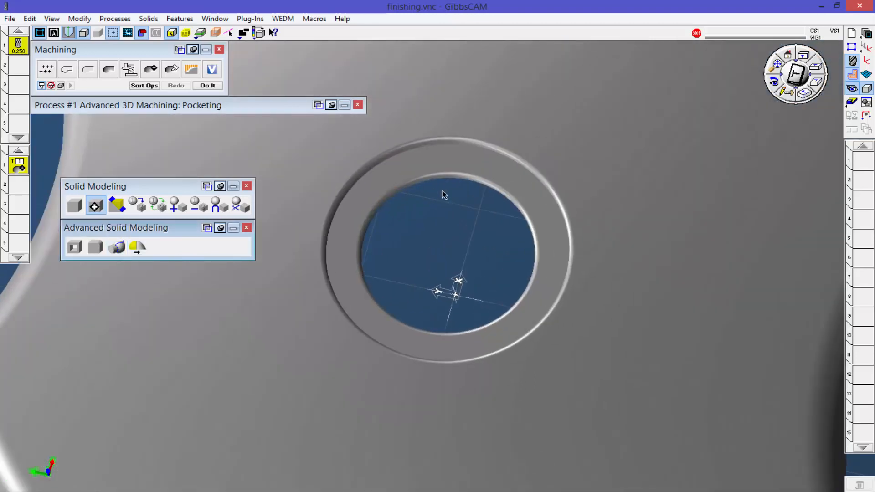
pyautogui.scroll(2, 442, 201)
pyautogui.click(431, 125)
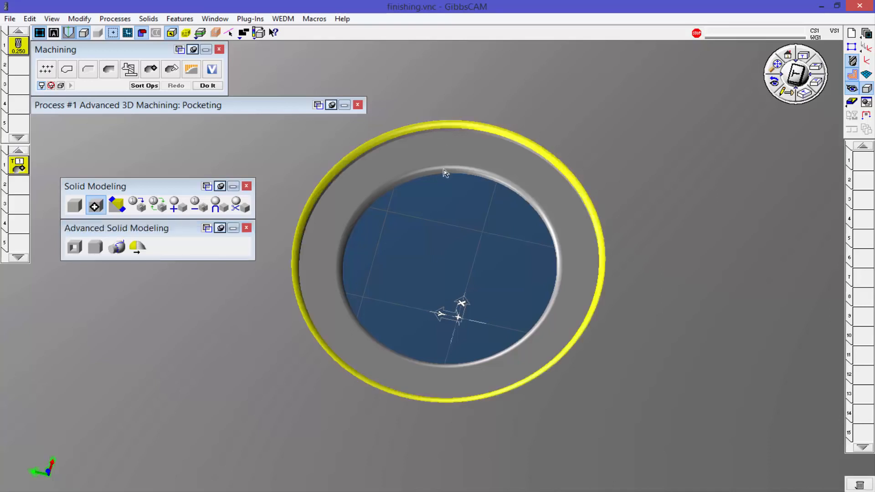
pyautogui.click(117, 247)
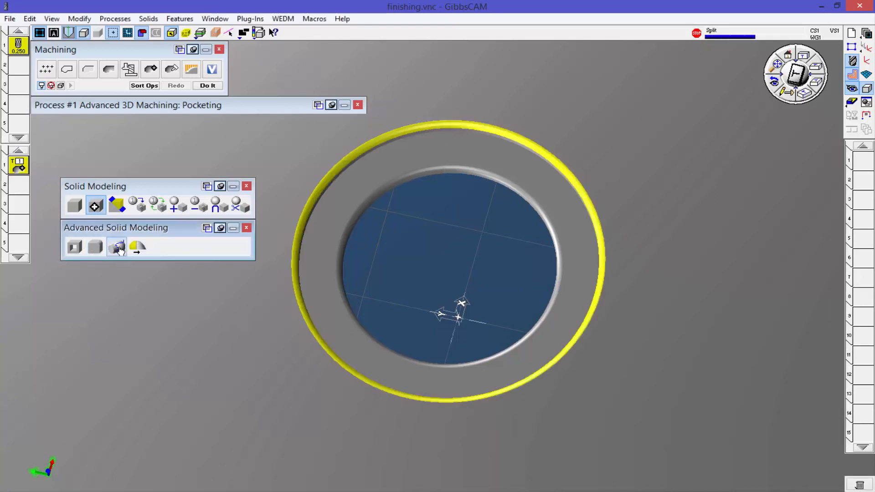
# Step: Unstitch the inner edge fillet and the wall of the central bore to close the bore
pyautogui.click(446, 168)
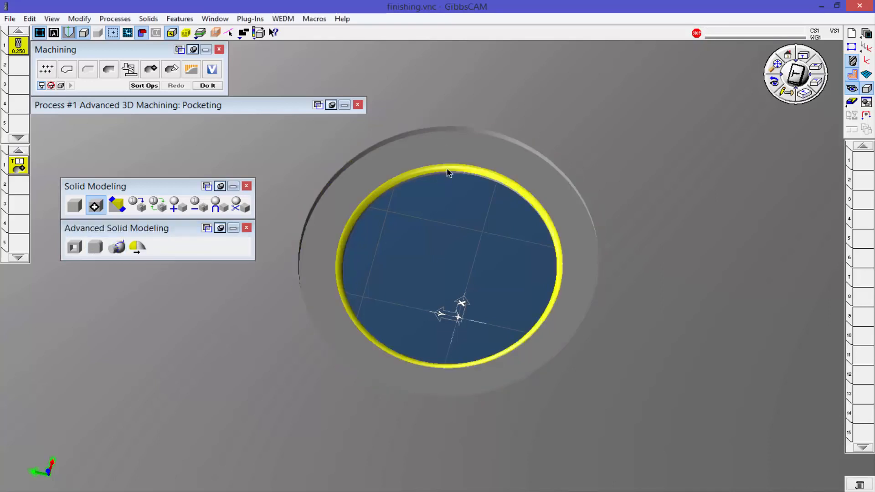
pyautogui.click(137, 252)
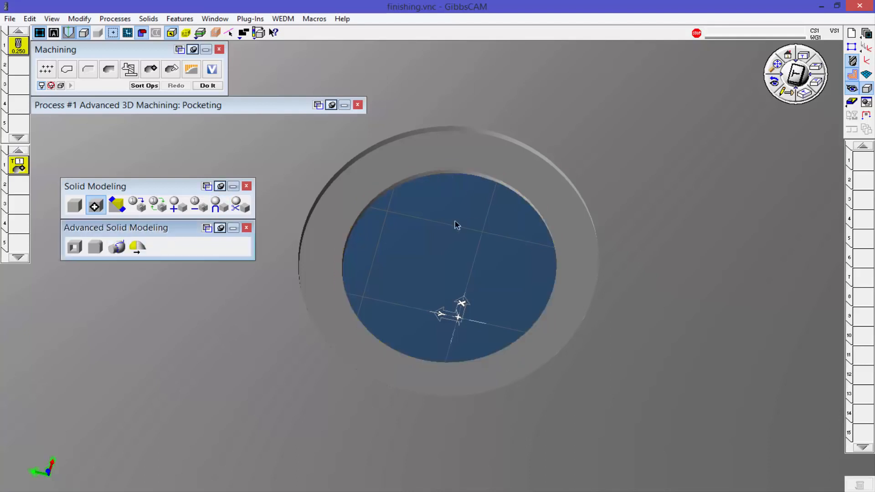
pyautogui.click(446, 173)
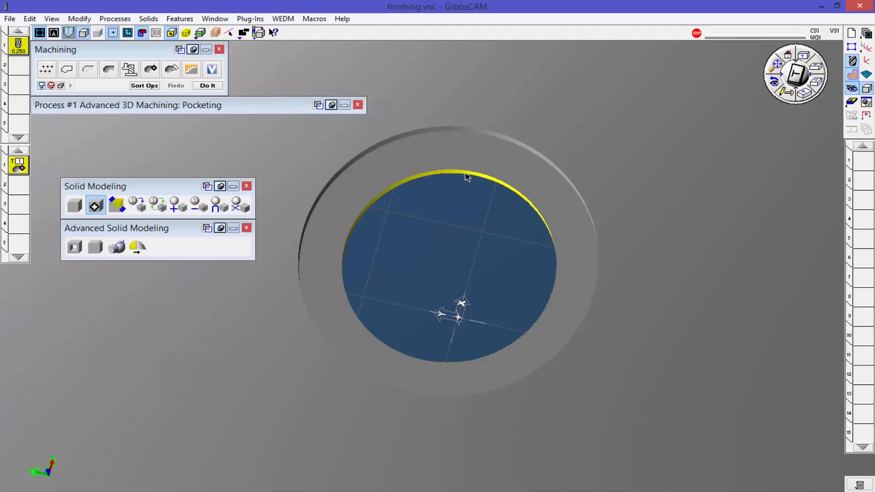
pyautogui.click(117, 246)
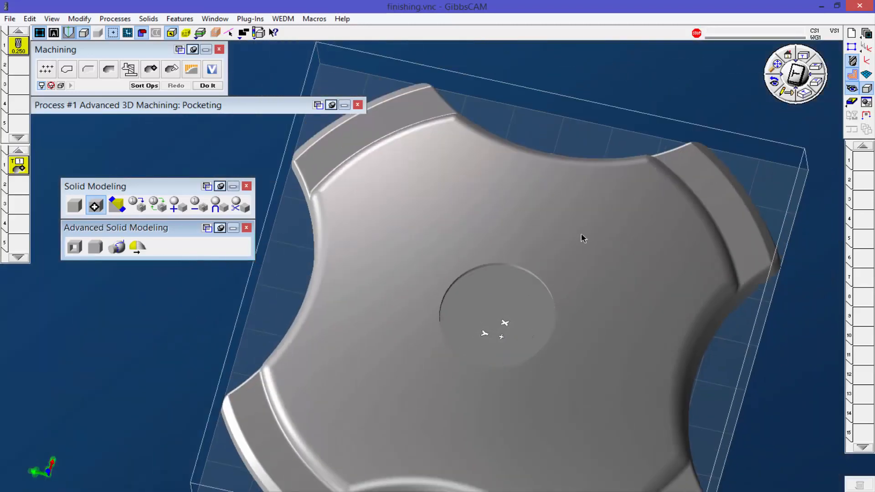
# Step: Put the leftover disc body at the central recess into the Body Bag, check its contents and close it
pyautogui.moveTo(511, 349); pyautogui.dragTo(558, 245, button='middle')
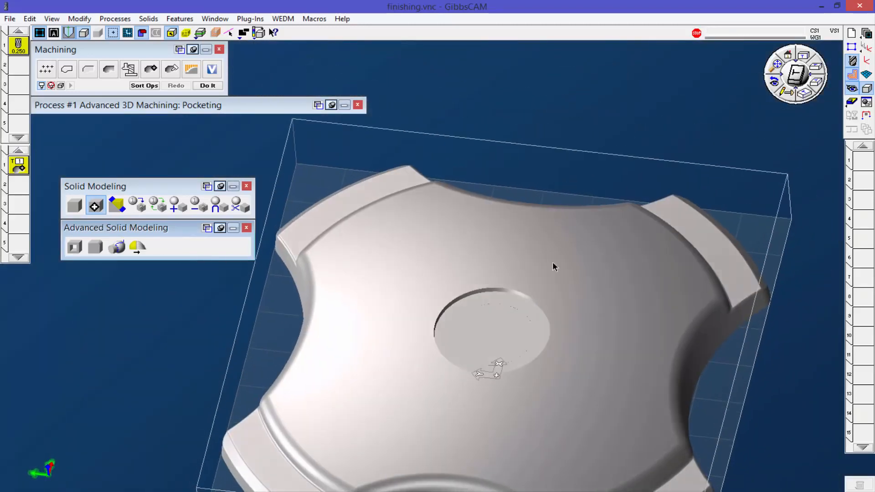
pyautogui.moveTo(526, 399); pyautogui.dragTo(534, 217, button='middle')
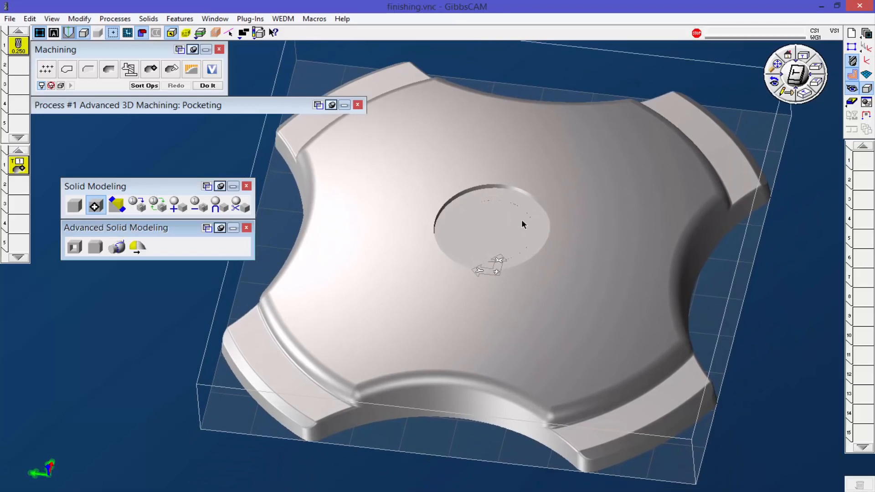
pyautogui.doubleClick(485, 226)
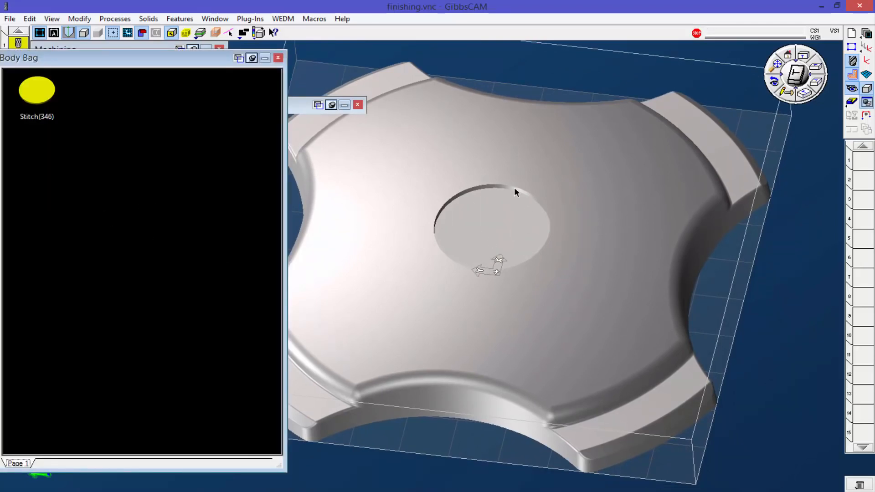
pyautogui.moveTo(89, 67); pyautogui.dragTo(204, 138)
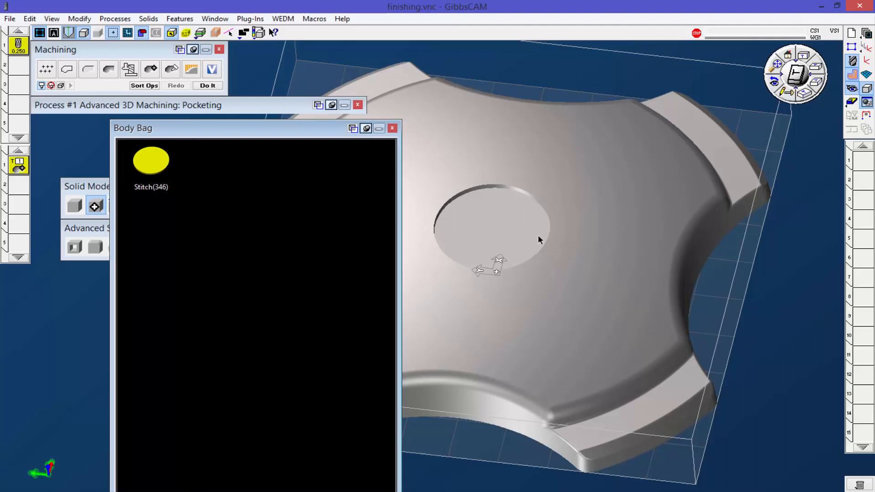
pyautogui.moveTo(169, 134)
pyautogui.mouseDown()
pyautogui.moveTo(210, 140)
pyautogui.moveTo(176, 138)
pyautogui.mouseUp()
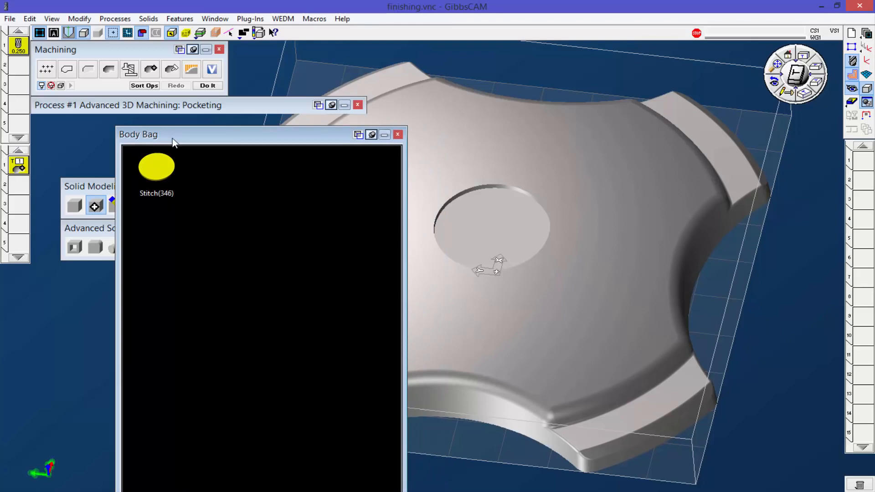
pyautogui.click(398, 135)
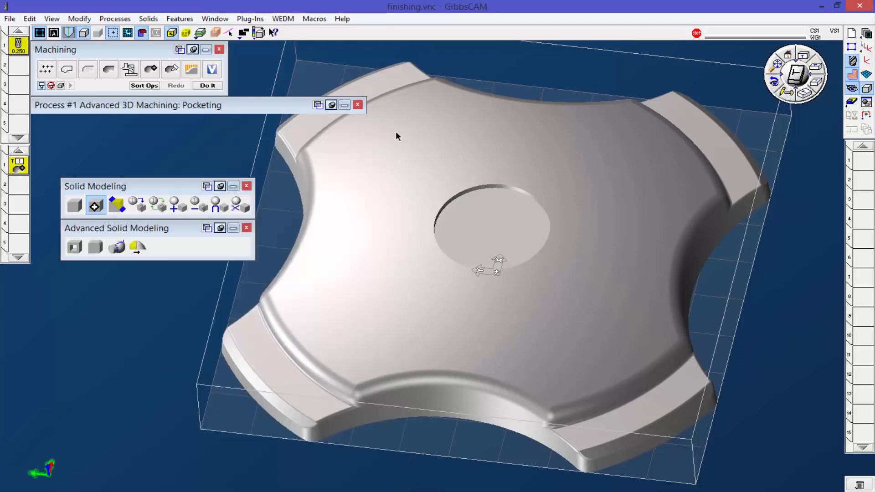
# Step: Show the simplified part in isometric view and turn off the stock and coordinate system display
pyautogui.moveTo(552, 307); pyautogui.dragTo(449, 253, button='middle')
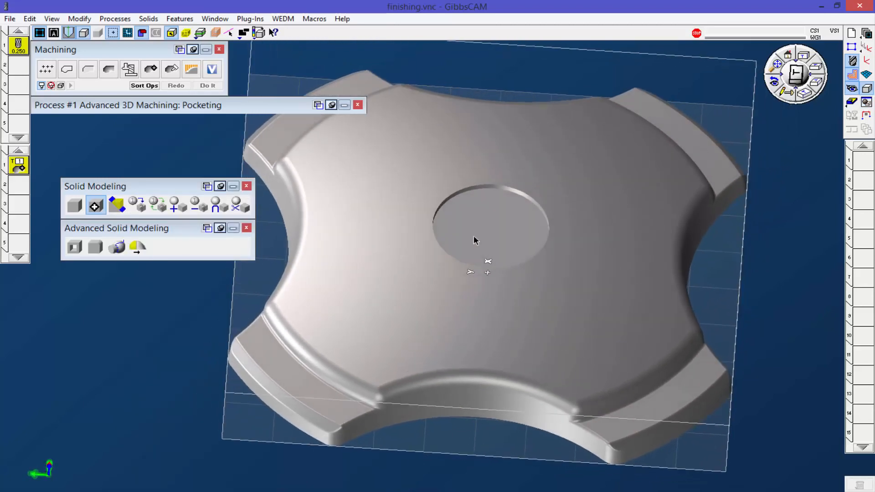
pyautogui.click(804, 97)
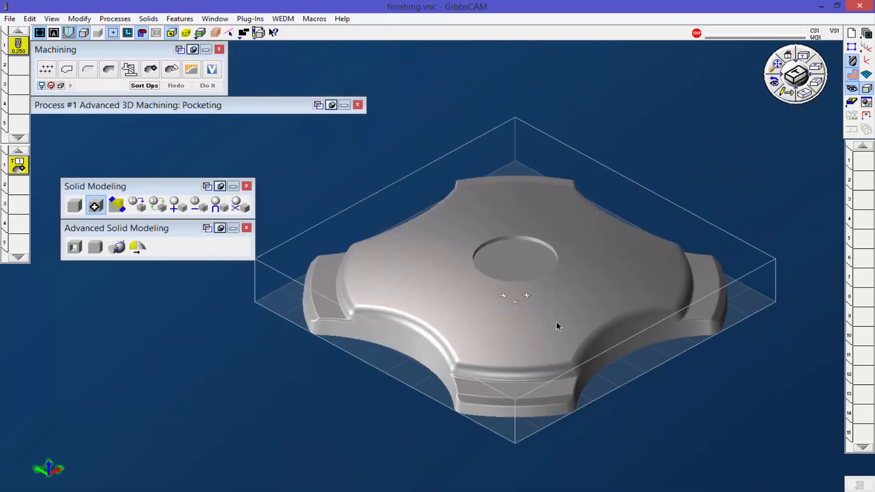
pyautogui.moveTo(526, 299); pyautogui.dragTo(602, 270, button='middle')
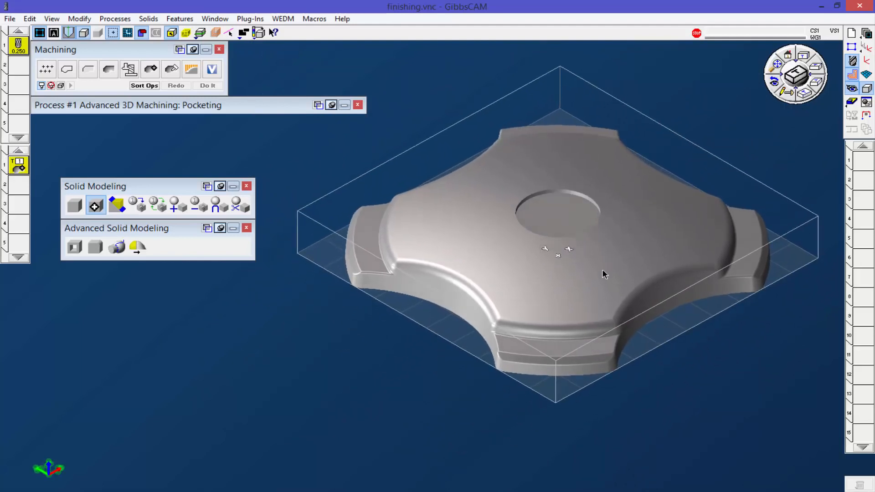
pyautogui.click(115, 35)
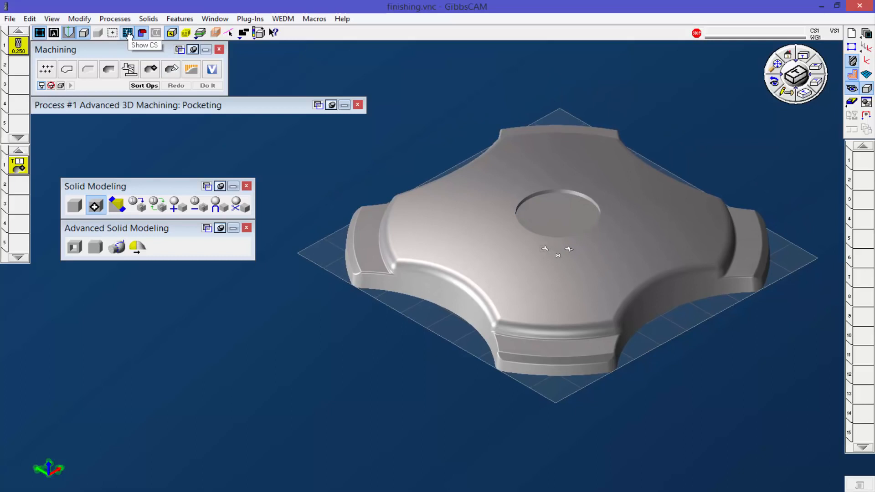
pyautogui.click(128, 33)
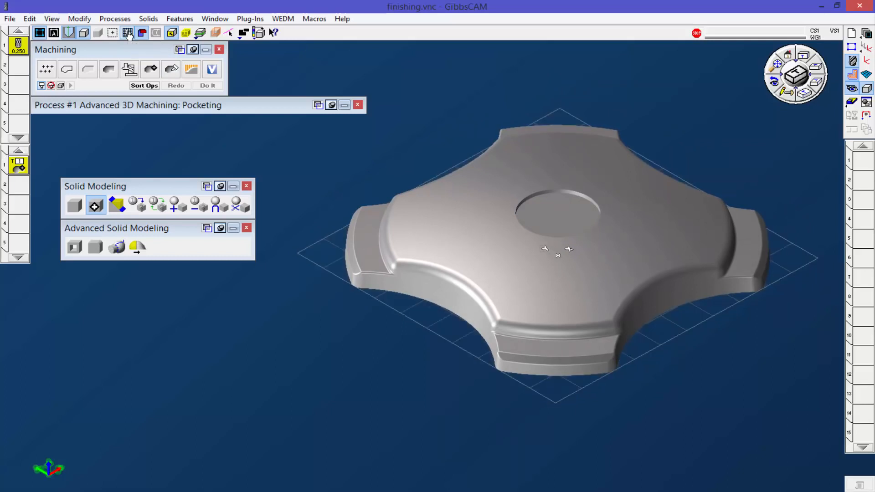
# Step: Close the solid modeling palettes, expand the Pocketing process settings and show the part in isometric view
pyautogui.scroll(1, 355, 241)
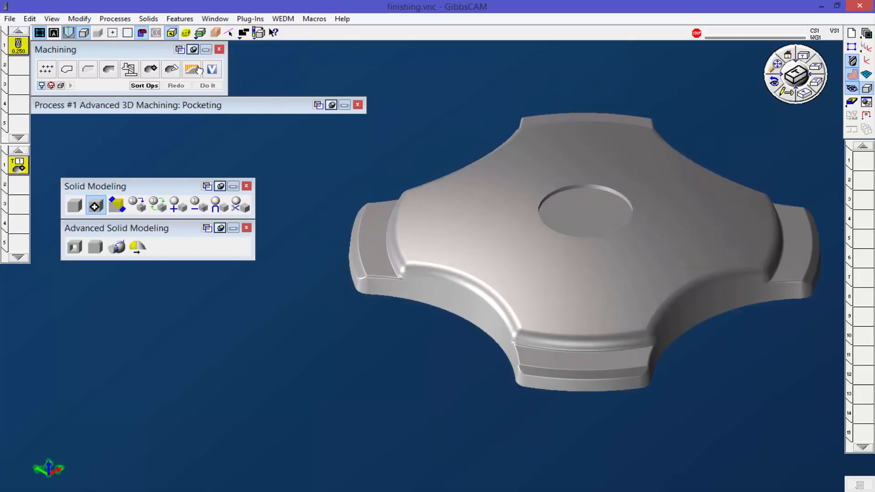
pyautogui.click(248, 186)
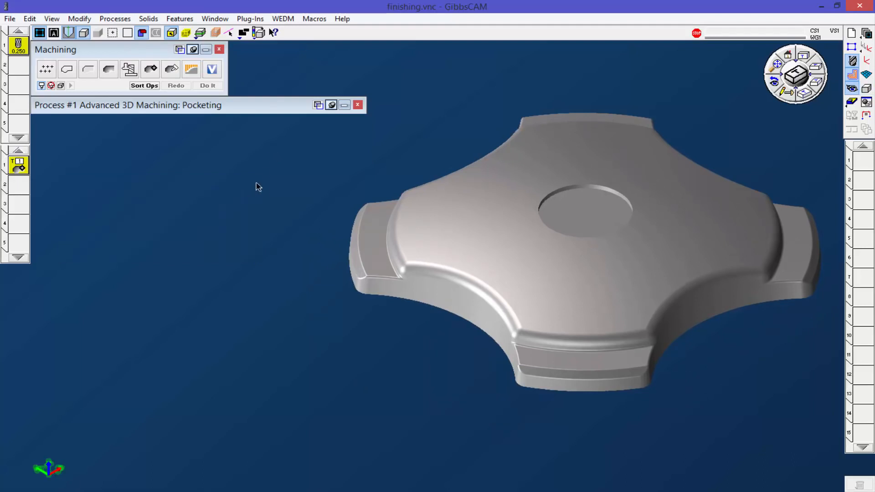
pyautogui.doubleClick(261, 104)
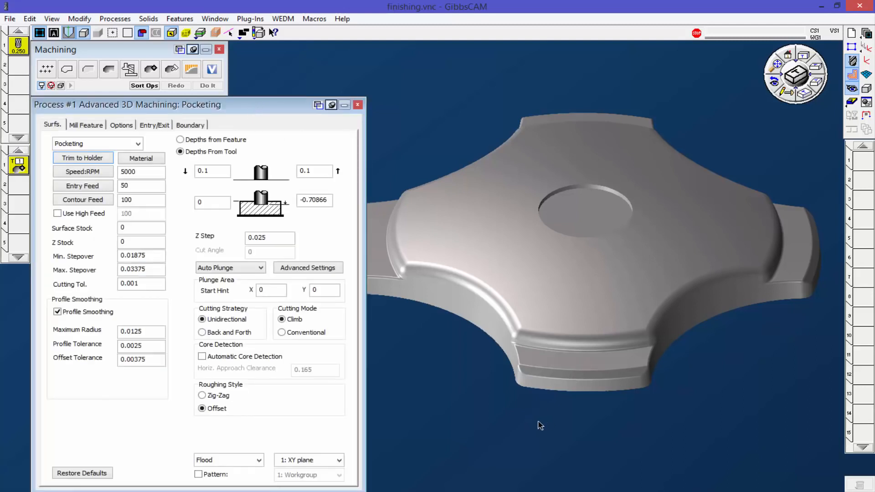
pyautogui.moveTo(541, 420); pyautogui.dragTo(560, 395, button='middle')
pyautogui.moveTo(558, 338); pyautogui.dragTo(566, 367, button='middle')
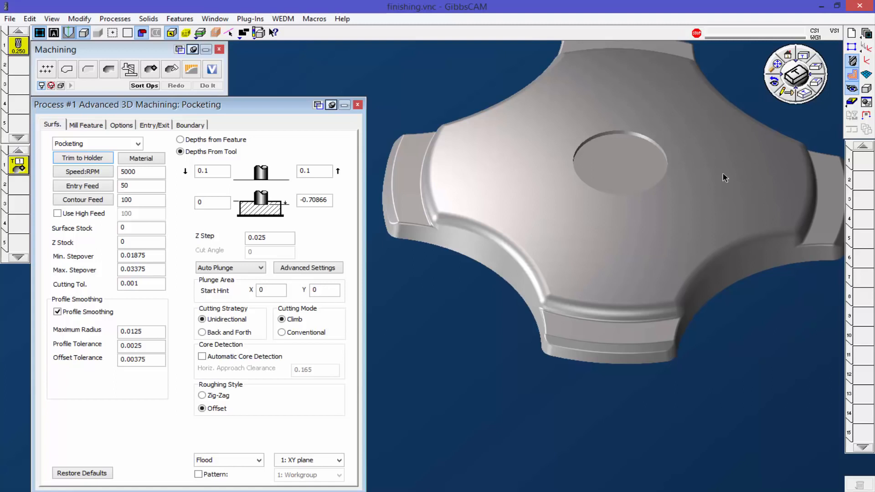
pyautogui.click(800, 95)
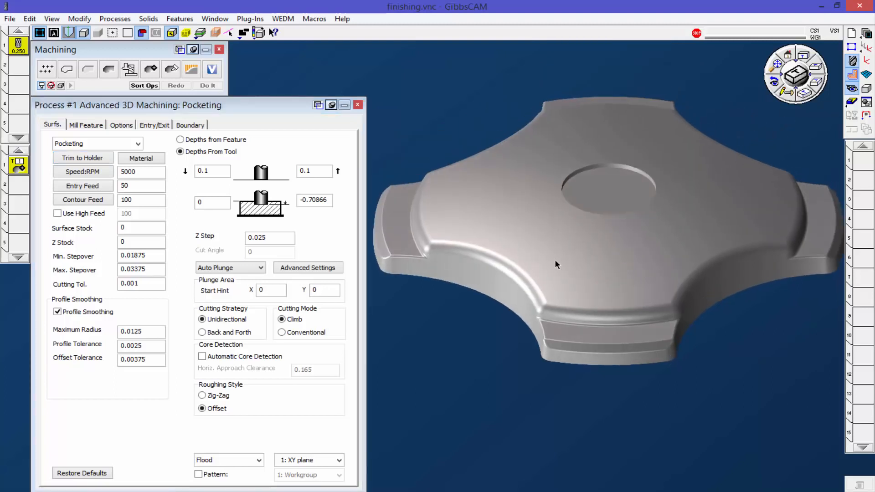
# Step: Switch the Advanced 3D Machining process to Lace Cut and set the stepover to 0.01
pyautogui.click(108, 144)
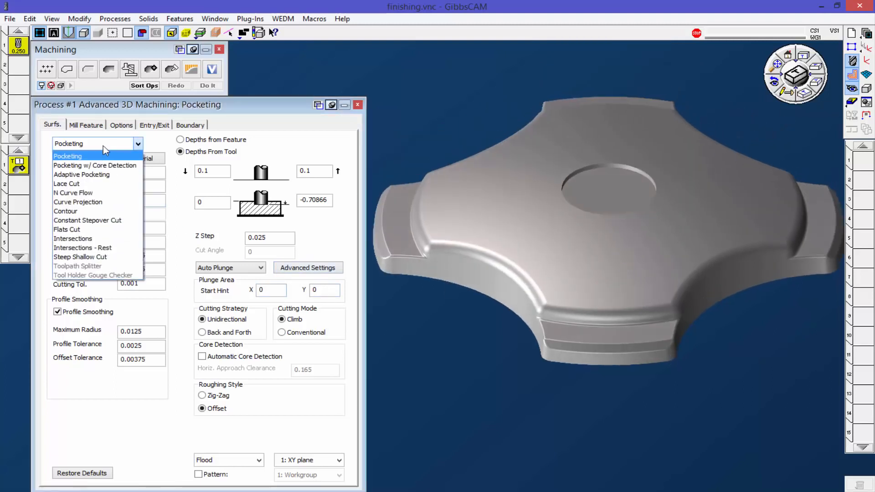
pyautogui.click(71, 184)
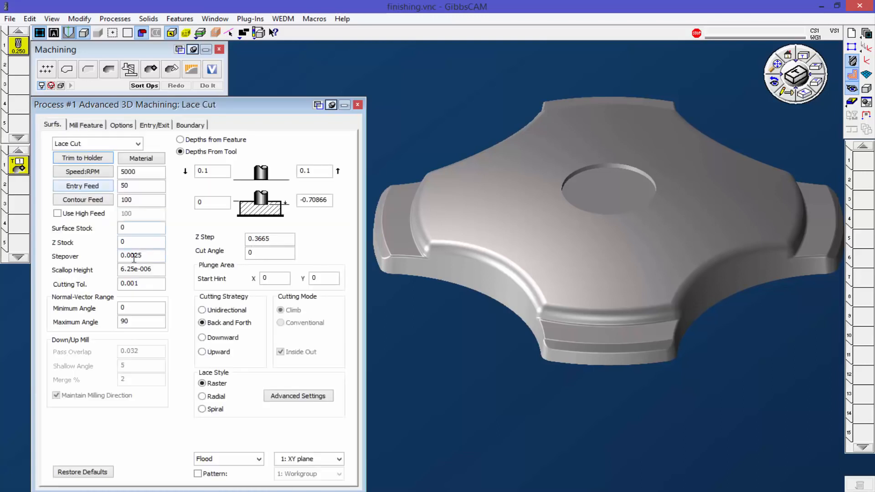
pyautogui.moveTo(132, 256); pyautogui.dragTo(155, 260)
pyautogui.write('1')
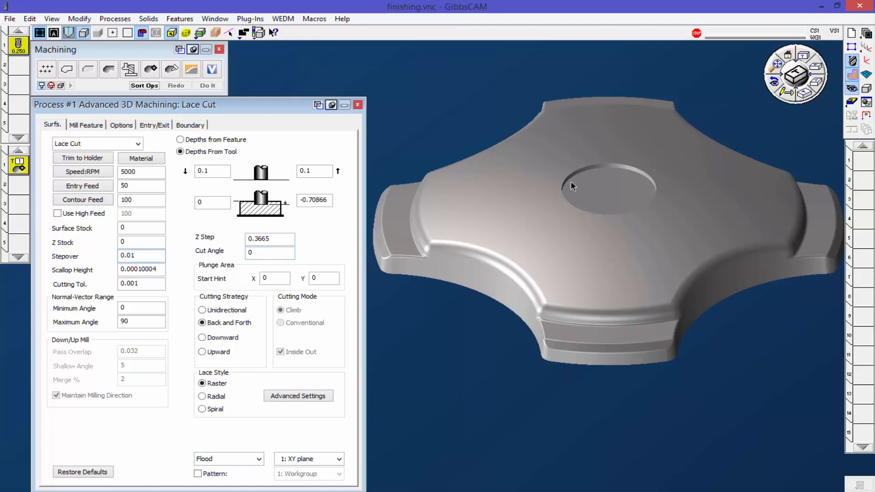
# Step: Select the whole solid body instead of a single face and generate the Lace Cut toolpath
pyautogui.click(497, 227)
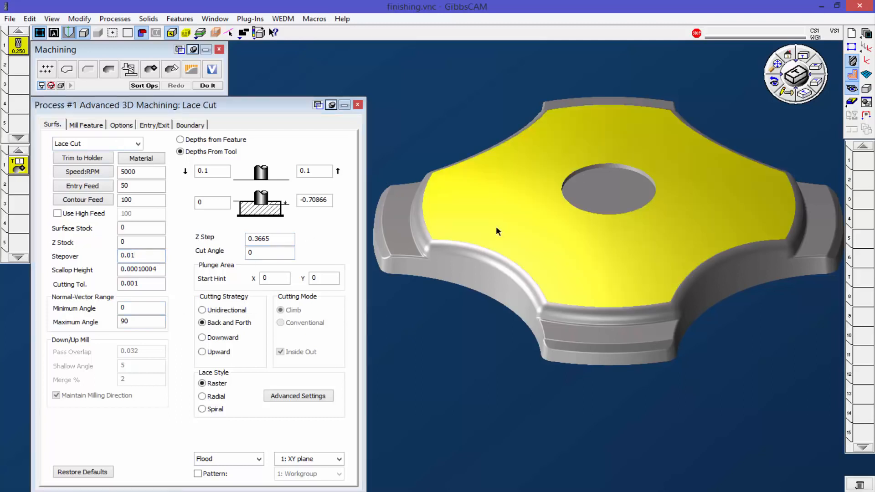
pyautogui.click(171, 32)
pyautogui.click(584, 250)
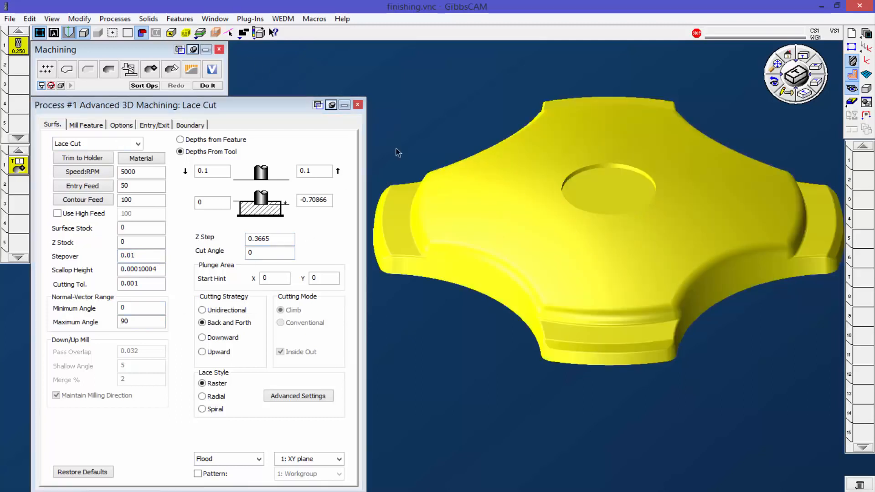
pyautogui.click(208, 85)
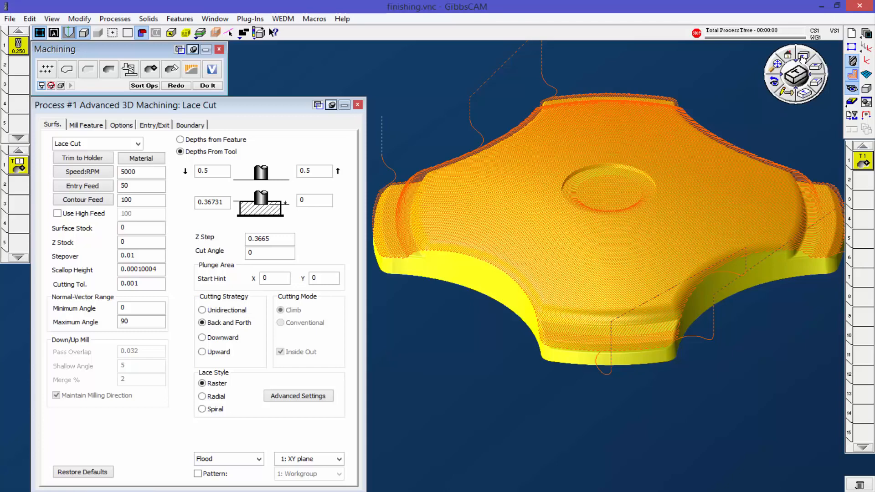
# Step: Examine the raster passes around the central recess from the top and relate their direction to the Cut Angle setting
pyautogui.click(802, 58)
pyautogui.scroll(-2, 479, 405)
pyautogui.moveTo(479, 405); pyautogui.dragTo(446, 424, button='middle')
pyautogui.scroll(-2, 579, 278)
pyautogui.scroll(4, 578, 278)
pyautogui.scroll(3, 578, 277)
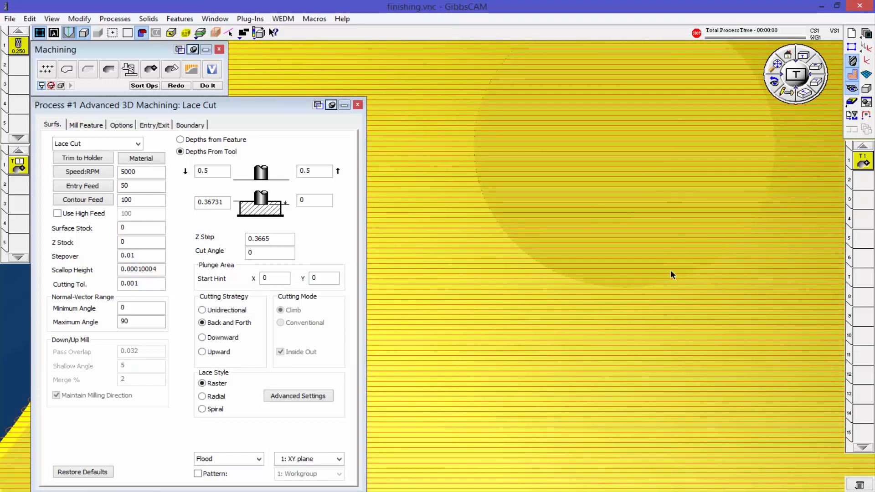
pyautogui.click(260, 253)
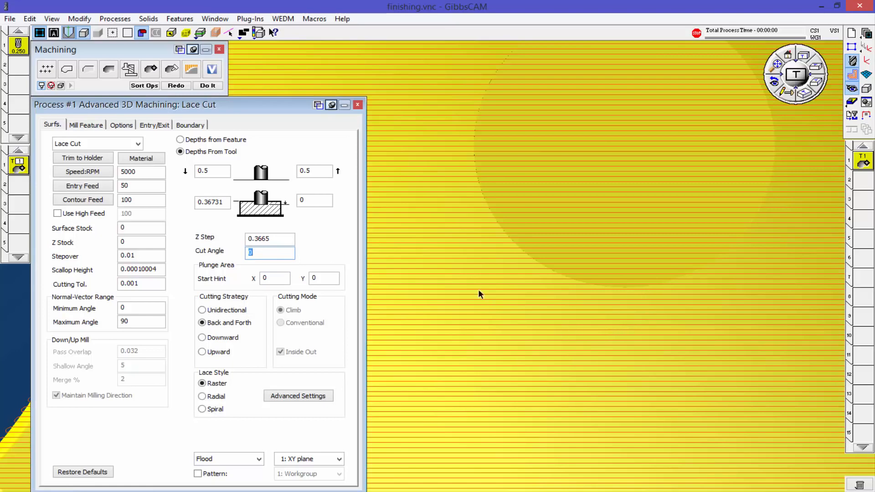
pyautogui.click(544, 299)
# Step: Inspect the lace passes along the rim and curved side walls up close, and return to the isometric view
pyautogui.scroll(-1, 558, 324)
pyautogui.scroll(-3, 558, 328)
pyautogui.moveTo(488, 445); pyautogui.dragTo(637, 321, button='middle')
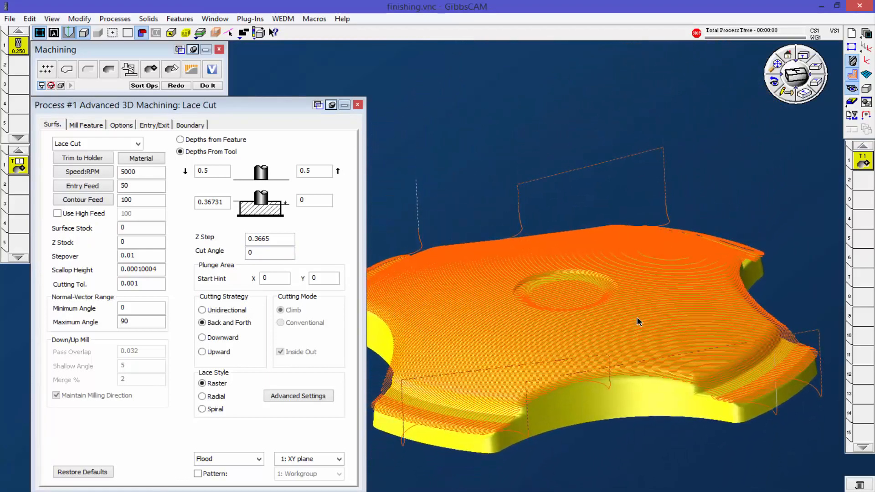
pyautogui.scroll(3, 615, 400)
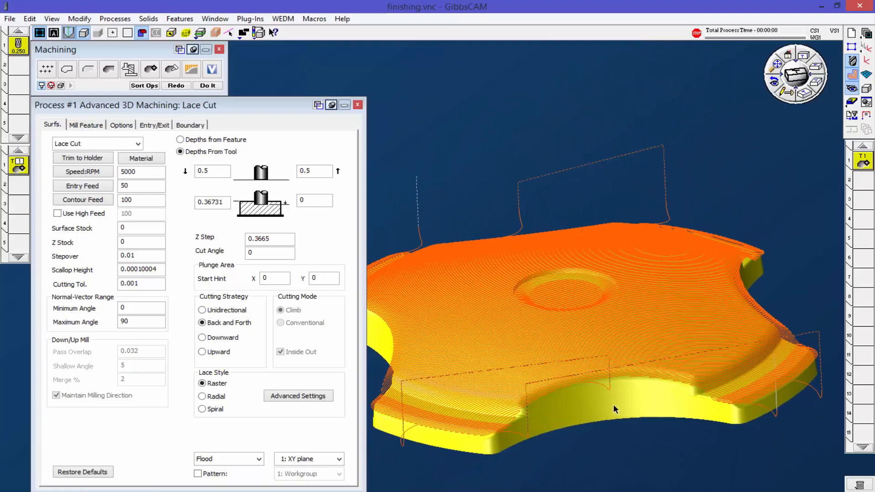
pyautogui.scroll(5, 690, 394)
pyautogui.scroll(3, 692, 385)
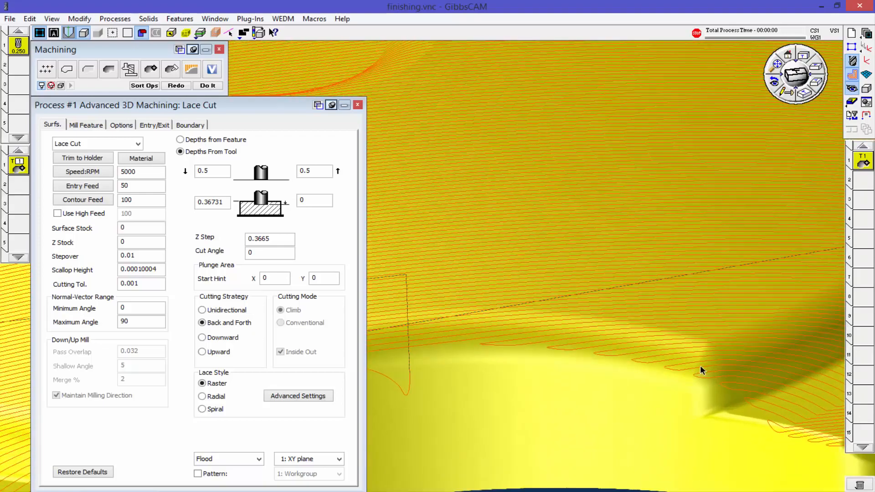
pyautogui.scroll(-8, 740, 374)
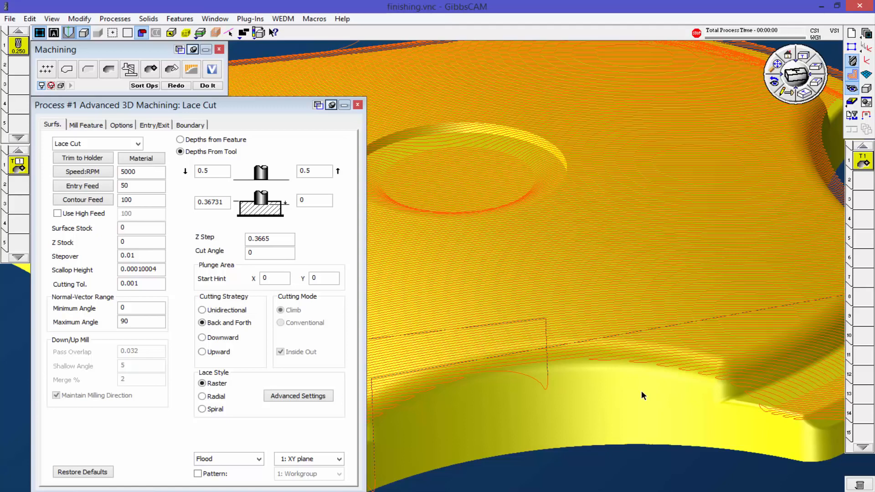
pyautogui.scroll(-1, 641, 390)
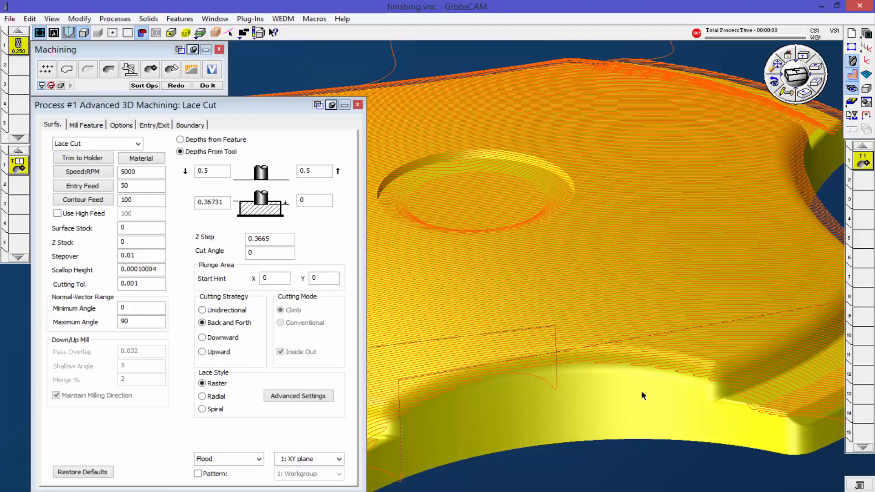
pyautogui.moveTo(638, 390); pyautogui.dragTo(577, 379, button='middle')
pyautogui.scroll(-5, 578, 380)
pyautogui.moveTo(573, 313); pyautogui.dragTo(576, 377, button='middle')
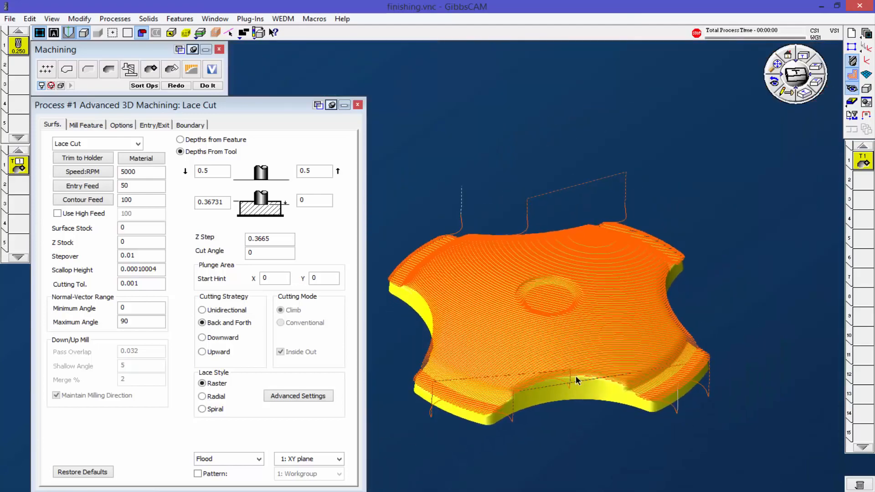
pyautogui.click(804, 94)
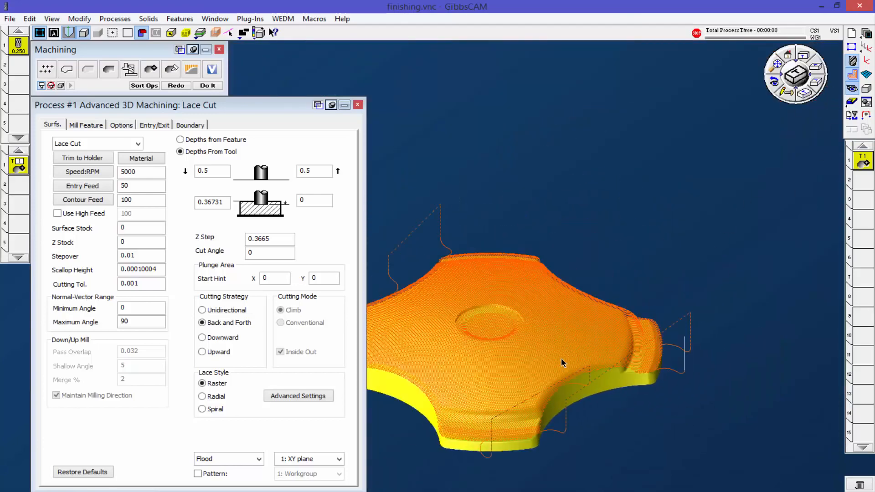
pyautogui.moveTo(577, 359); pyautogui.dragTo(690, 240, button='middle')
pyautogui.scroll(2, 769, 235)
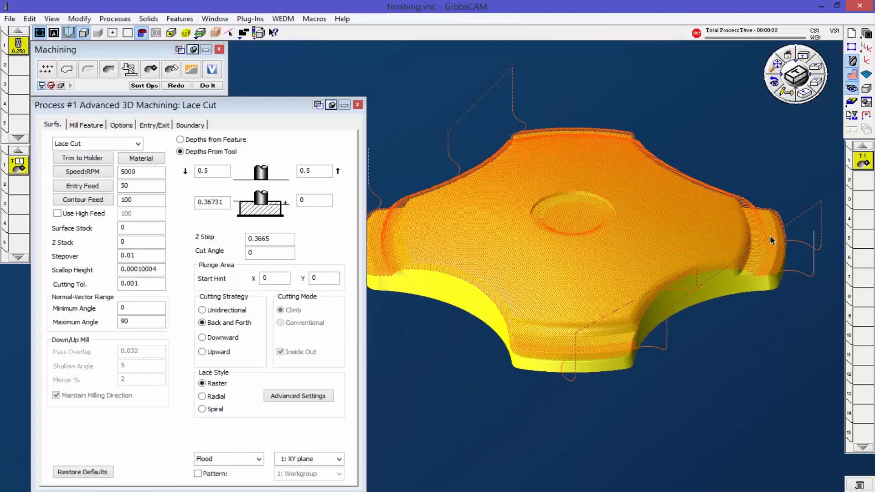
pyautogui.moveTo(656, 330); pyautogui.dragTo(678, 323, button='middle')
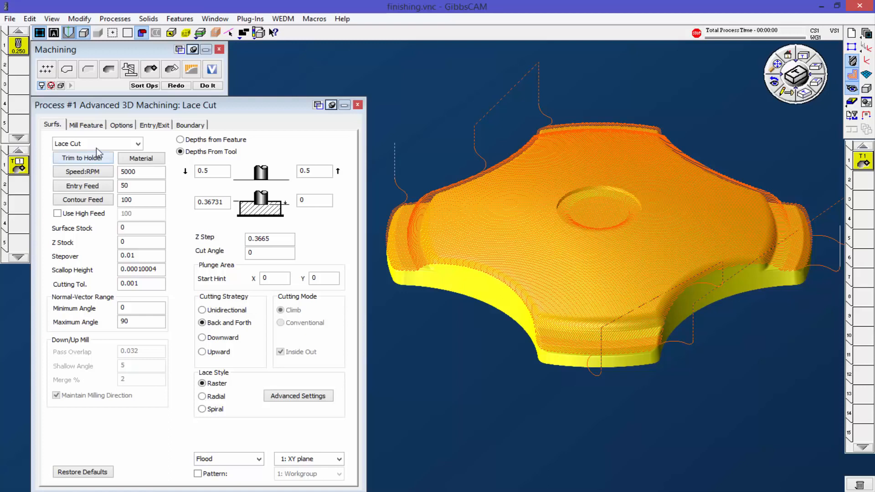
# Step: Switch the process to N Curve Flow, enable edge selection and open edge extraction for the lower outer edge
pyautogui.click(138, 145)
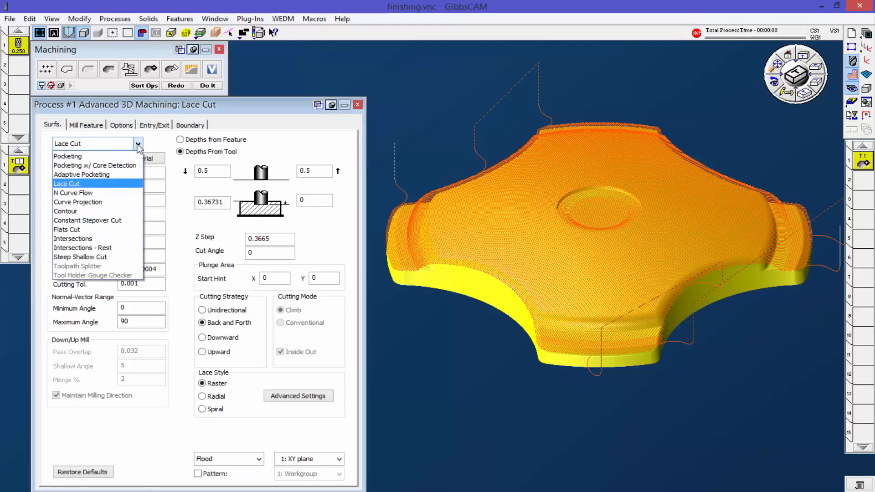
pyautogui.click(93, 196)
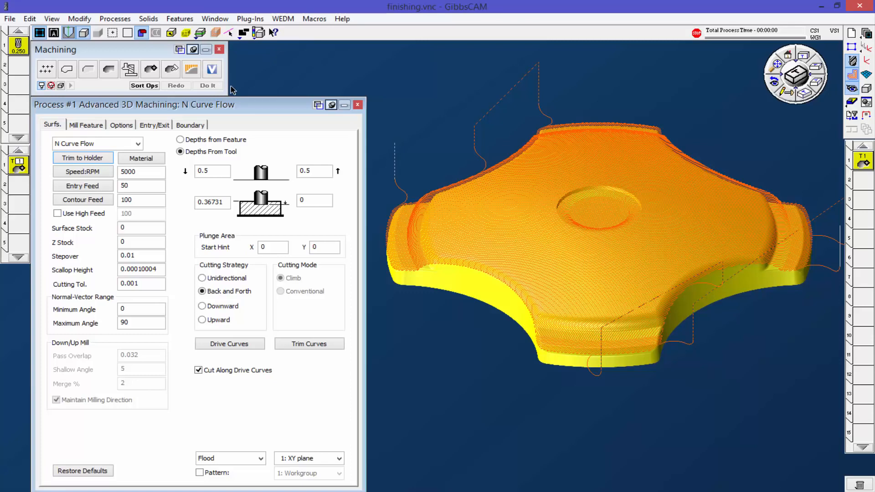
pyautogui.click(186, 32)
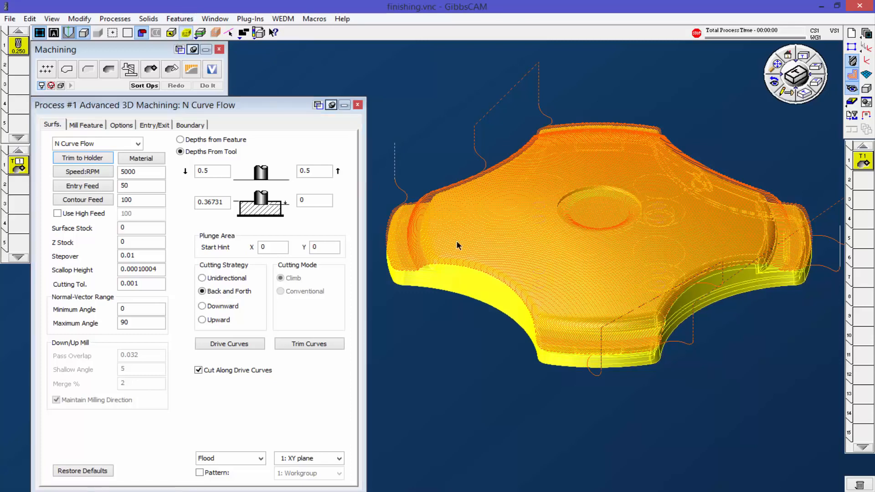
pyautogui.rightClick(492, 309)
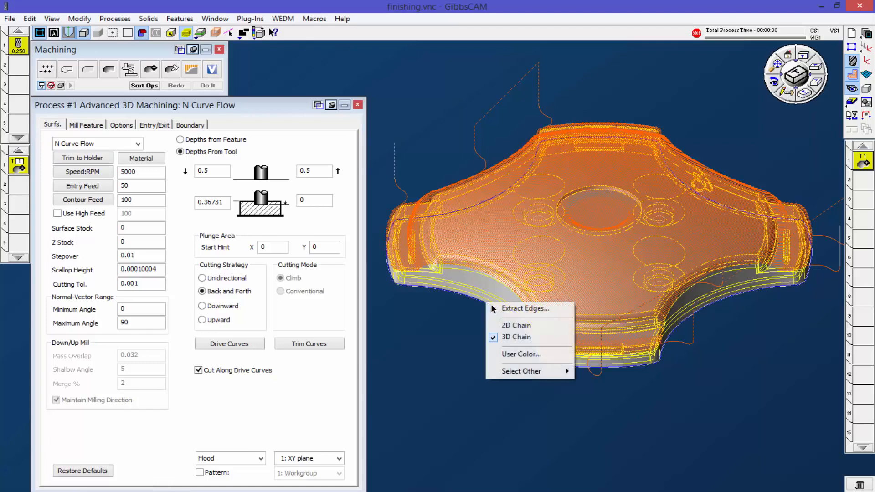
pyautogui.click(521, 311)
# Step: Extract the circular upper edge of the central recess as geometry with a tolerance of 0
pyautogui.scroll(5, 601, 202)
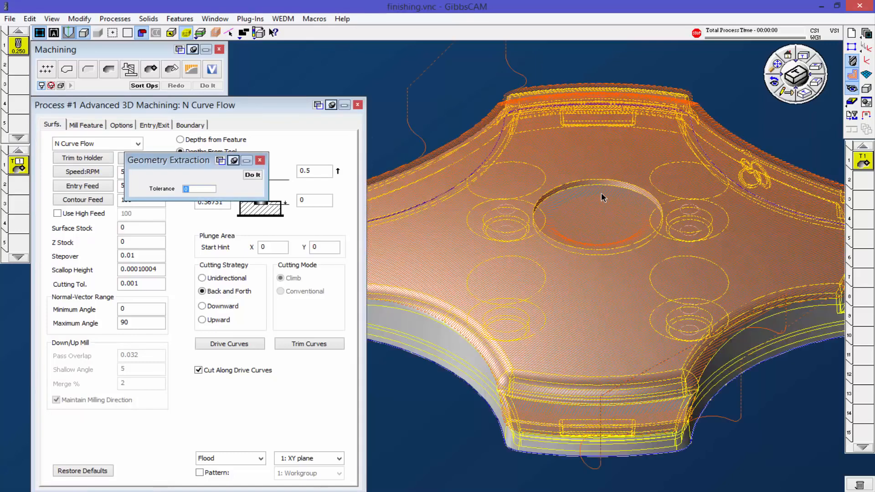
pyautogui.click(603, 170)
pyautogui.rightClick(599, 167)
pyautogui.click(625, 175)
pyautogui.click(865, 179)
pyautogui.click(864, 168)
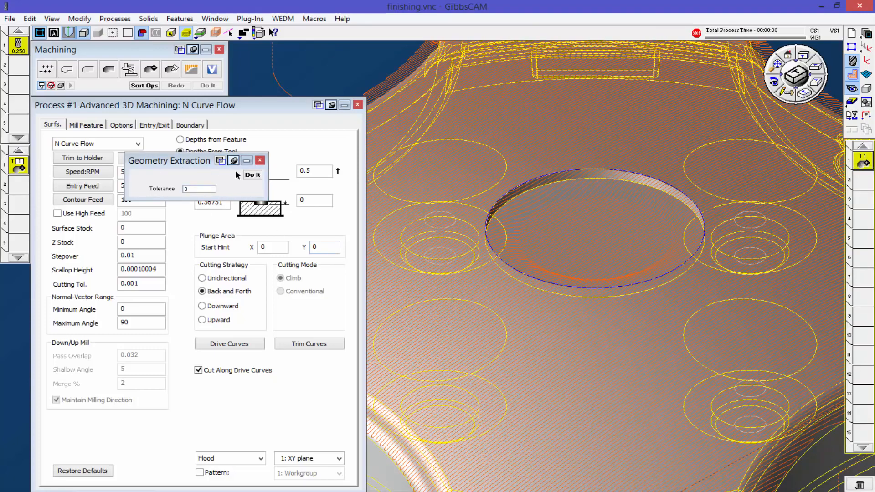
pyautogui.click(252, 175)
# Step: Extract the part's lower outer edge loop as geometry with tolerance 0 and close the extraction dialog
pyautogui.scroll(-5, 410, 287)
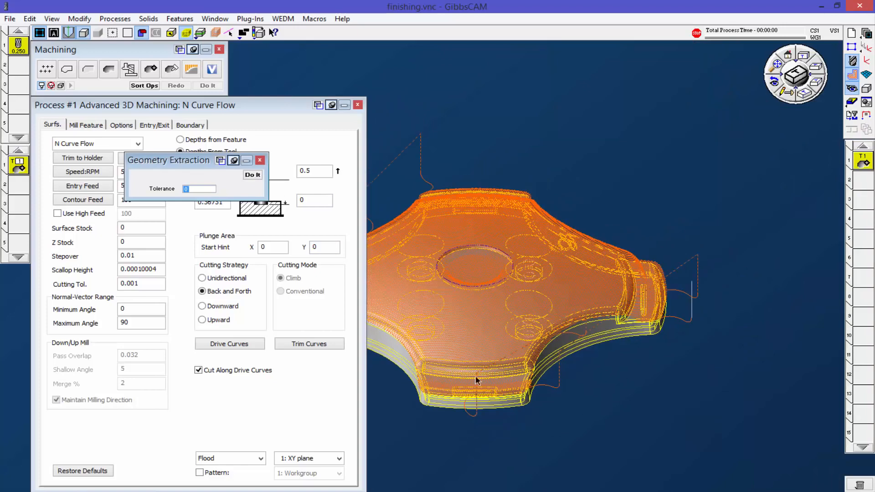
pyautogui.click(400, 376)
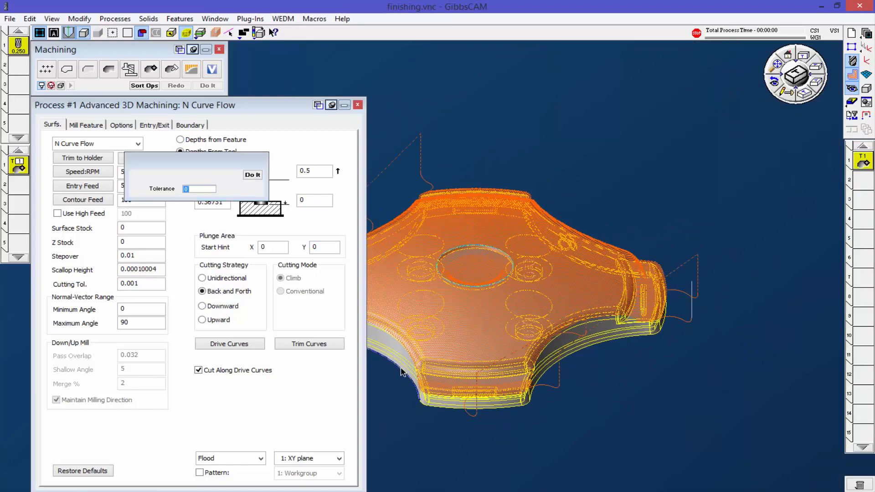
pyautogui.click(250, 174)
pyautogui.click(260, 161)
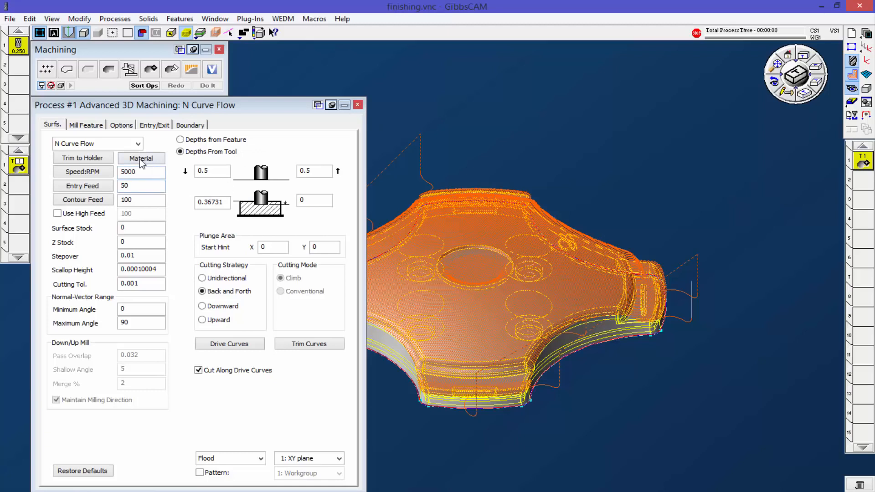
# Step: Set the central recess circle and the lower outer loop as N Curve Flow drive curves, and generate the toolpath on the part
pyautogui.click(114, 143)
pyautogui.click(95, 196)
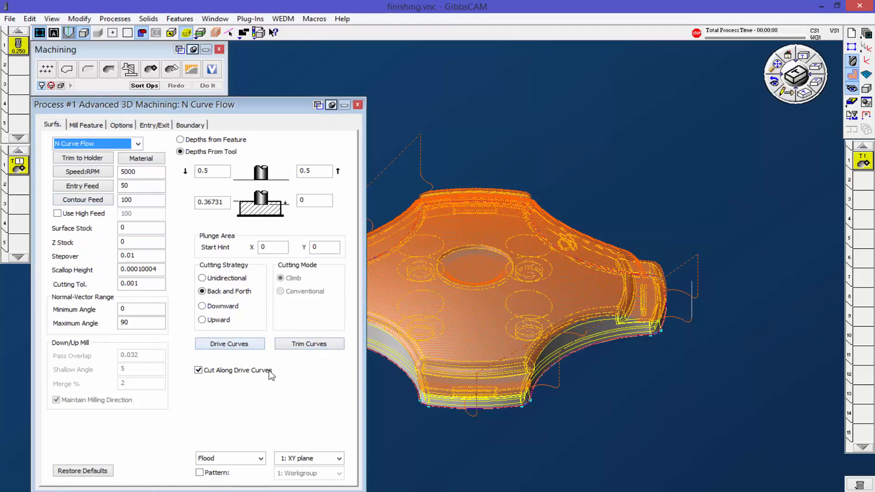
pyautogui.click(248, 347)
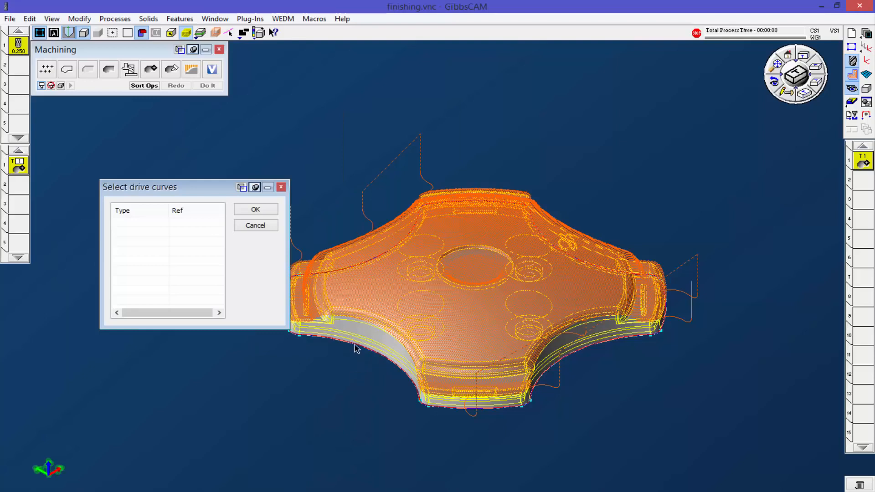
pyautogui.click(467, 248)
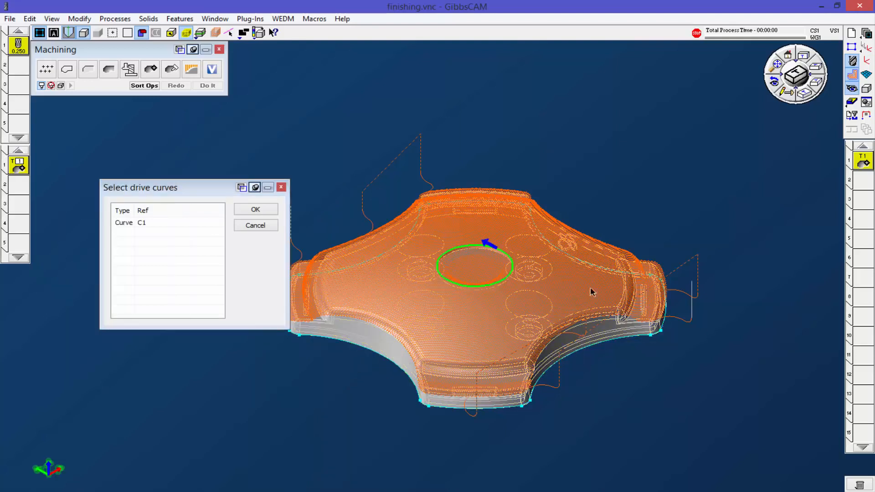
pyautogui.click(576, 356)
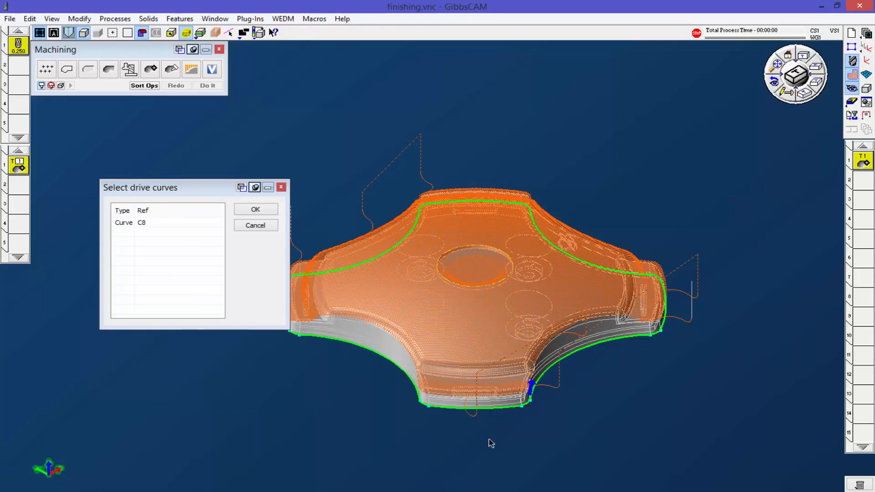
pyautogui.click(468, 287)
pyautogui.click(255, 209)
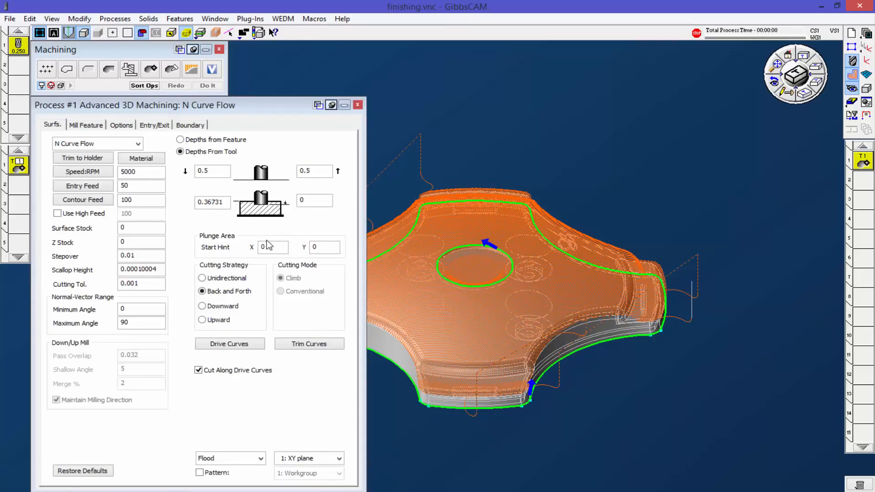
pyautogui.click(451, 237)
pyautogui.click(208, 86)
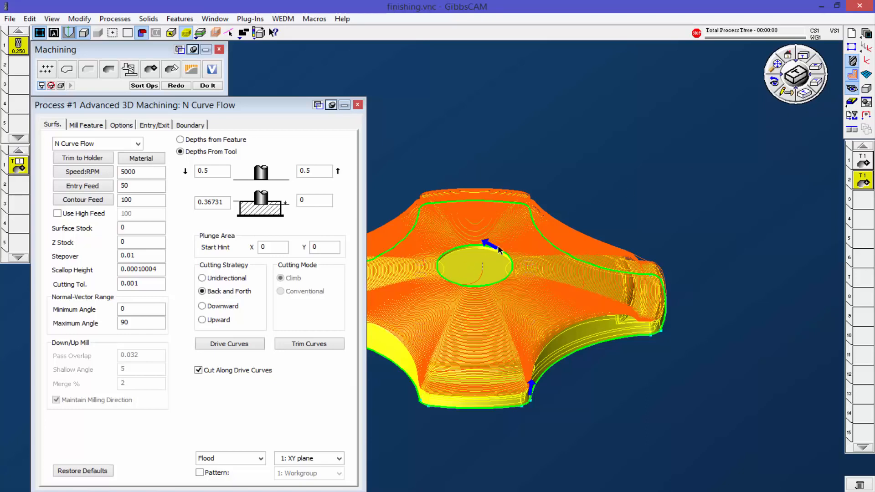
# Step: Examine from the top view how the N Curve Flow passes run around the central circle
pyautogui.click(795, 60)
pyautogui.click(804, 57)
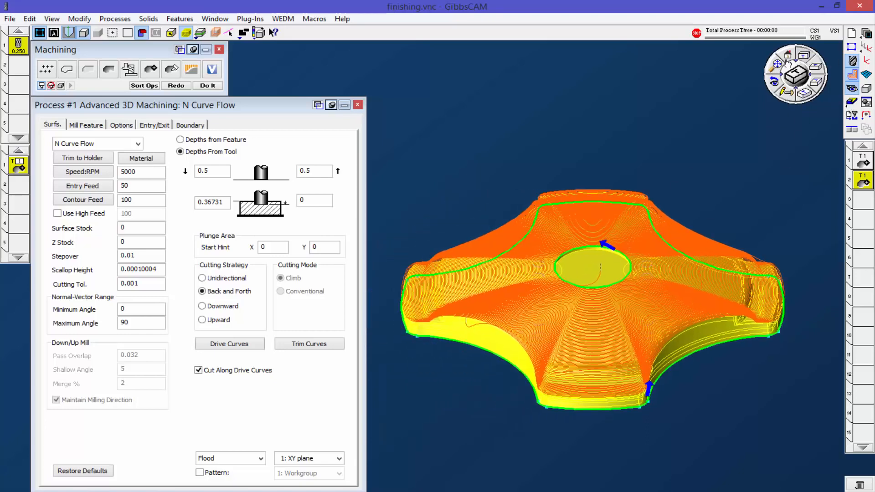
pyautogui.scroll(2, 631, 311)
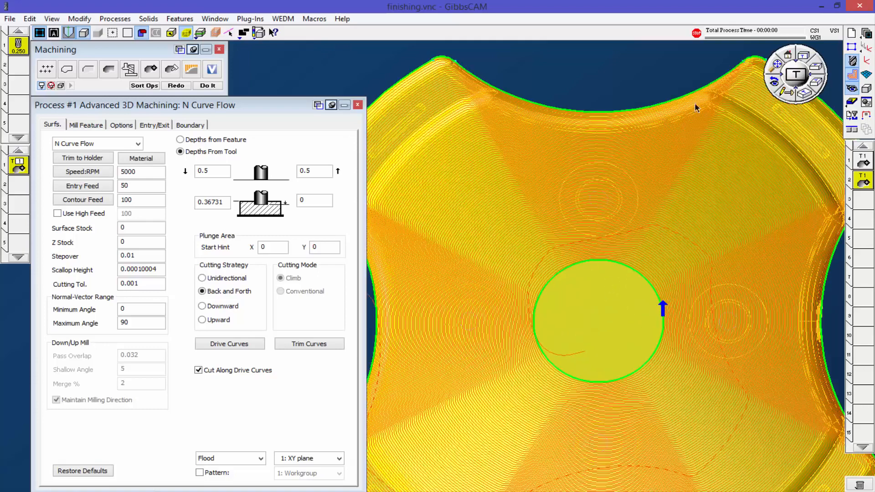
pyautogui.scroll(1, 578, 279)
pyautogui.scroll(2, 579, 280)
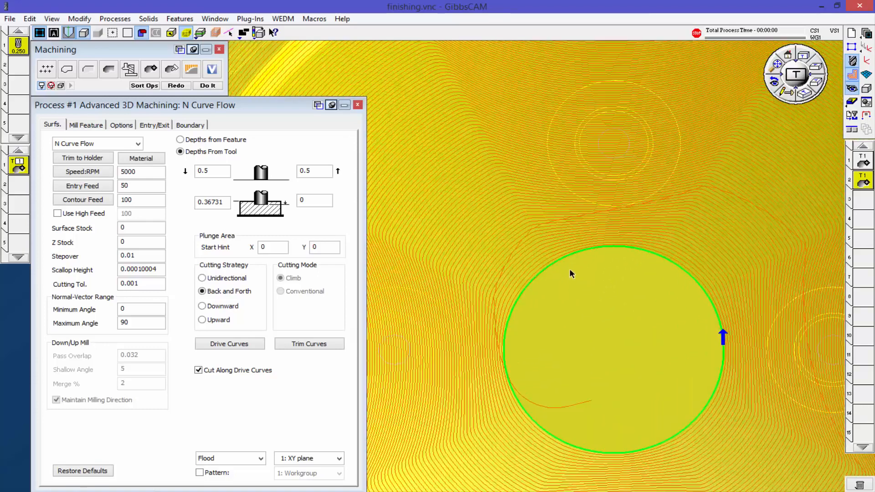
pyautogui.scroll(-3, 688, 405)
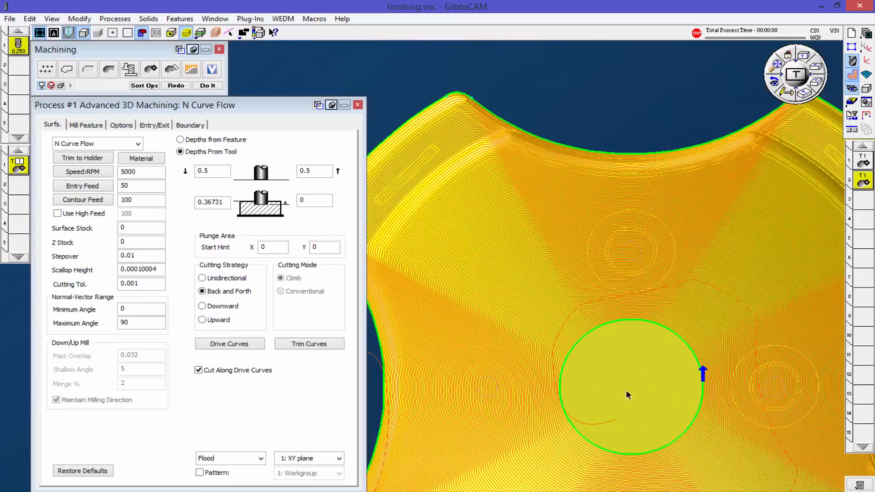
# Step: Examine the N Curve Flow passes in 3D across the top face, the arm's rim and the concave side wall
pyautogui.moveTo(626, 391); pyautogui.dragTo(641, 294, button='middle')
pyautogui.scroll(-3, 641, 294)
pyautogui.moveTo(657, 398); pyautogui.dragTo(702, 350, button='middle')
pyautogui.scroll(3, 702, 353)
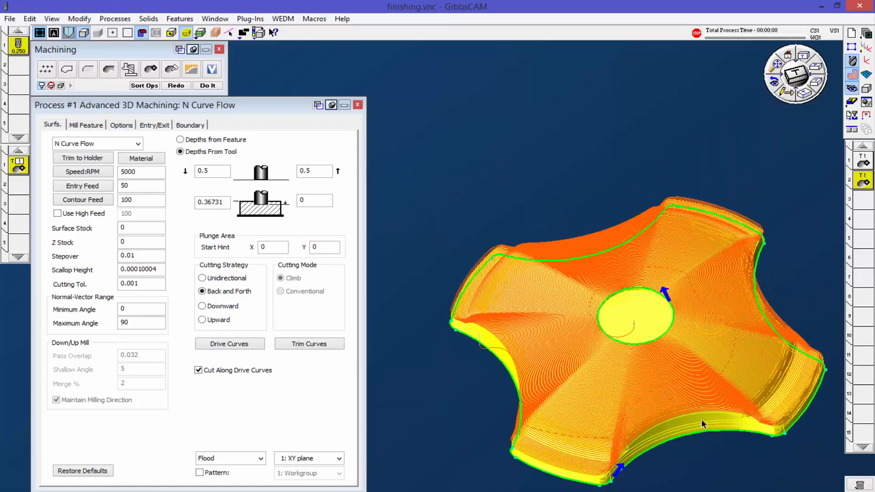
pyautogui.moveTo(640, 383); pyautogui.dragTo(685, 396, button='middle')
pyautogui.scroll(5, 772, 392)
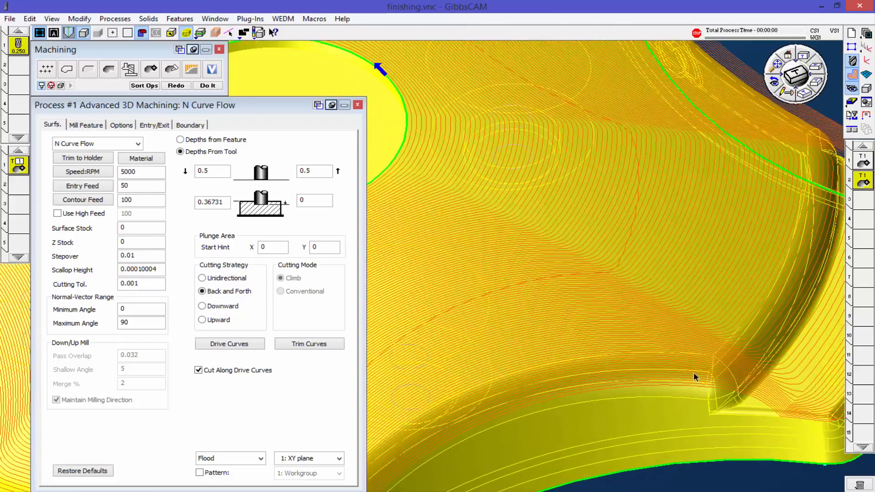
pyautogui.scroll(-2, 796, 386)
pyautogui.scroll(-1, 802, 370)
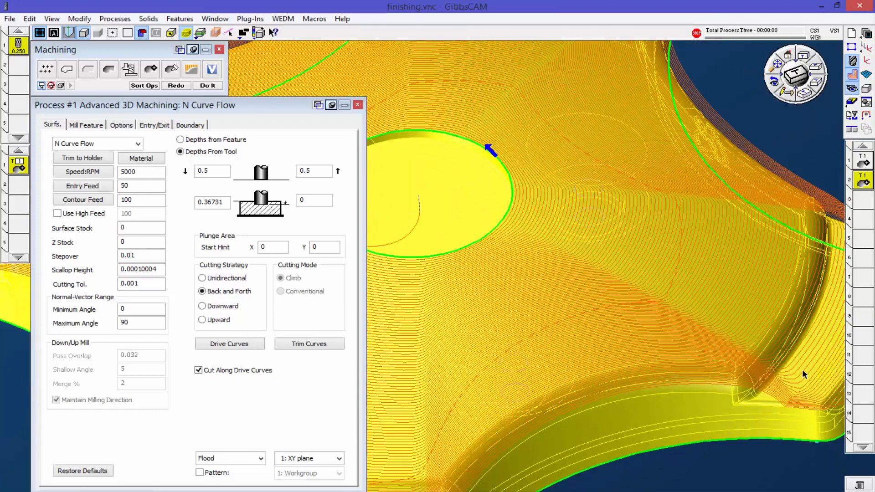
pyautogui.moveTo(797, 366); pyautogui.dragTo(744, 282, button='middle')
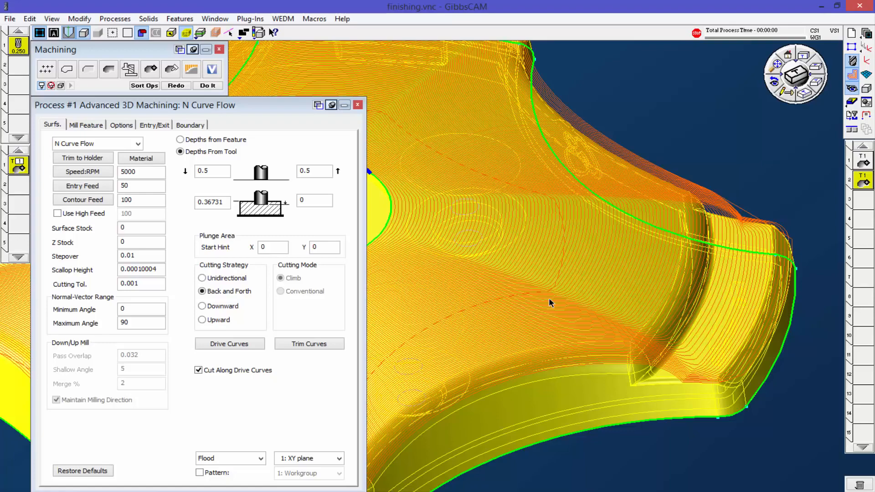
# Step: Deselect the part and examine the overall blend of passes between the central circle and outer loop from above
pyautogui.scroll(-3, 528, 339)
pyautogui.moveTo(449, 276); pyautogui.dragTo(544, 404, button='middle')
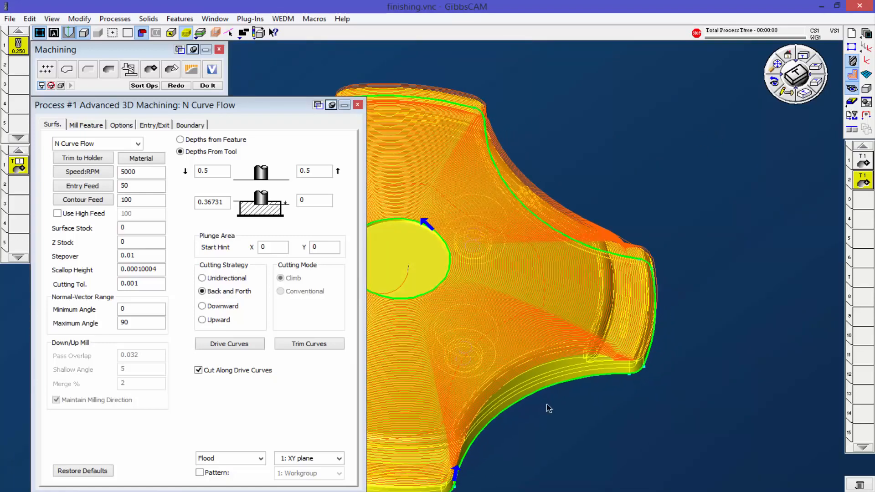
pyautogui.moveTo(634, 340); pyautogui.dragTo(618, 352, button='middle')
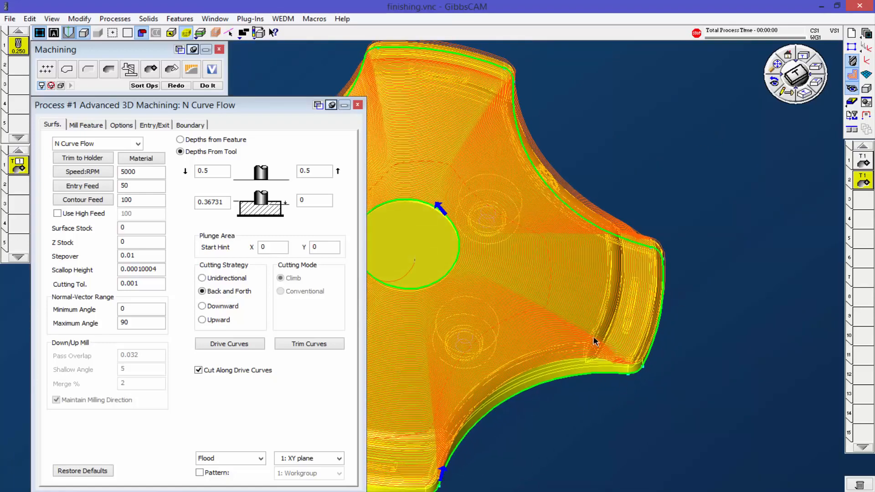
pyautogui.click(641, 148)
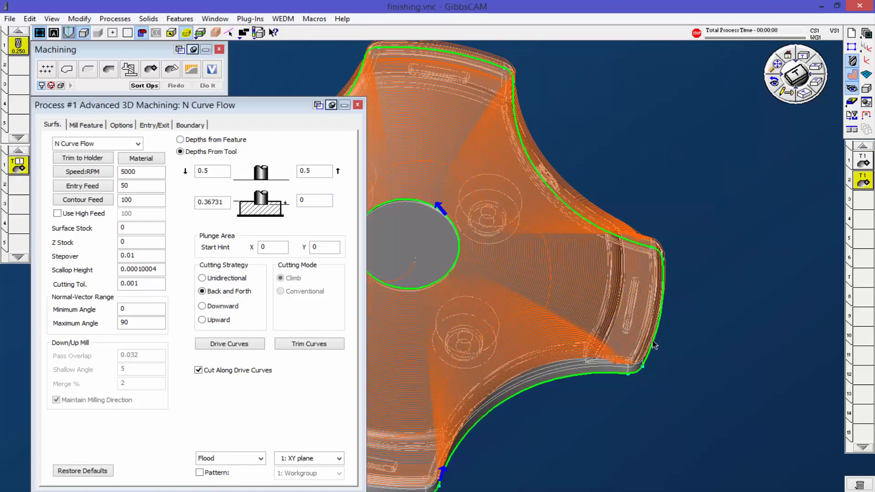
pyautogui.click(801, 57)
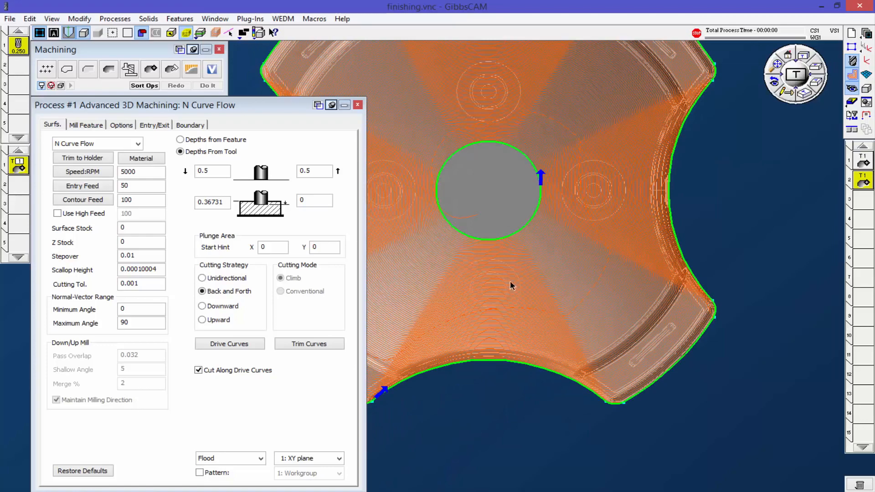
pyautogui.scroll(5, 579, 256)
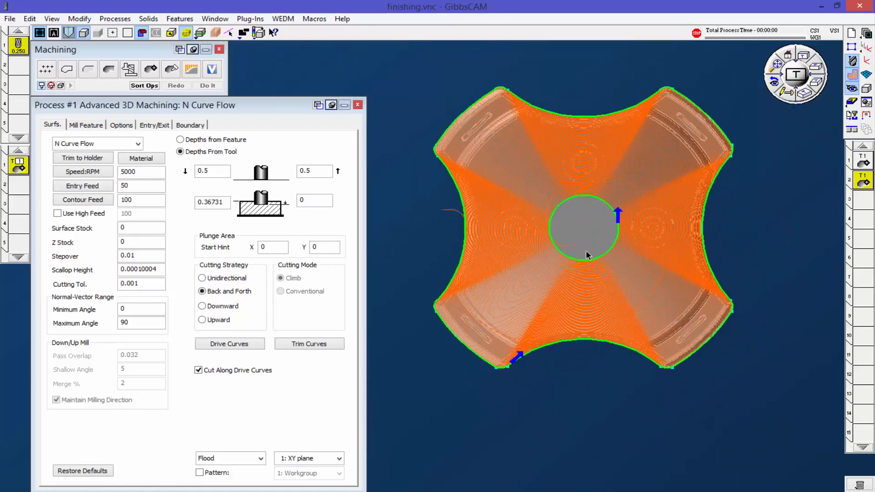
pyautogui.scroll(1, 590, 241)
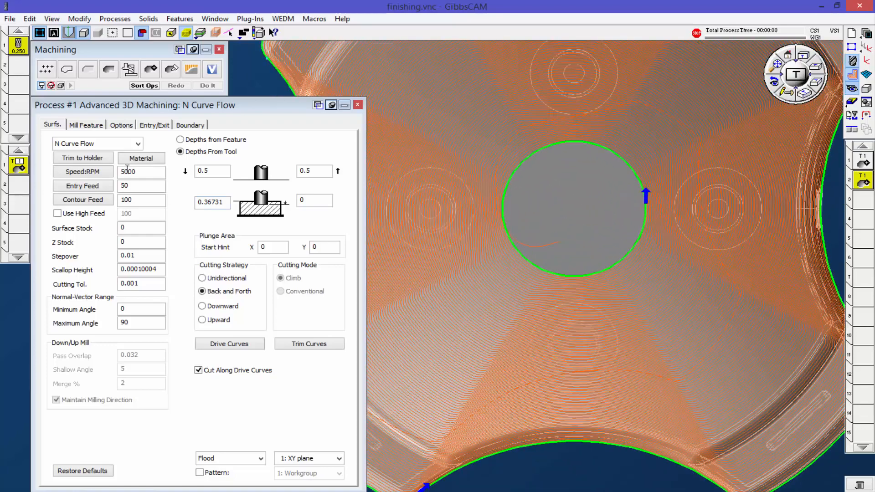
# Step: Switch the process to Curve Projection and assign the central recess circle as its projection curve
pyautogui.click(120, 143)
pyautogui.click(82, 202)
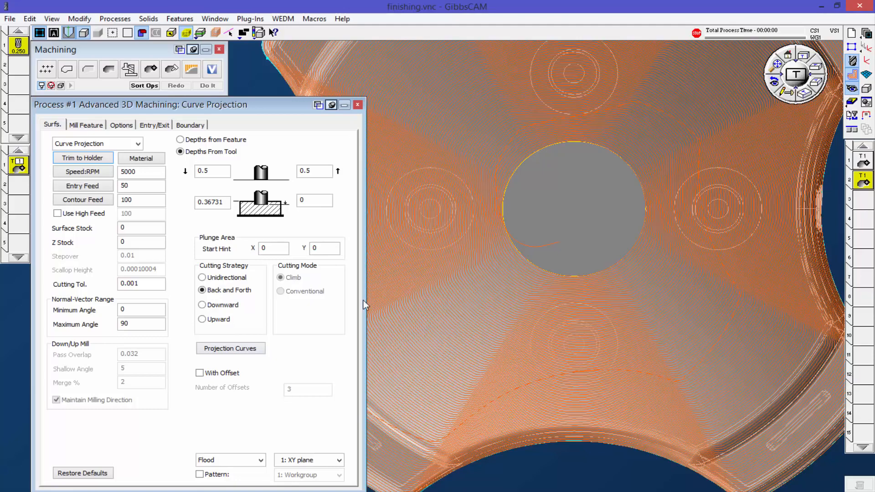
pyautogui.click(245, 349)
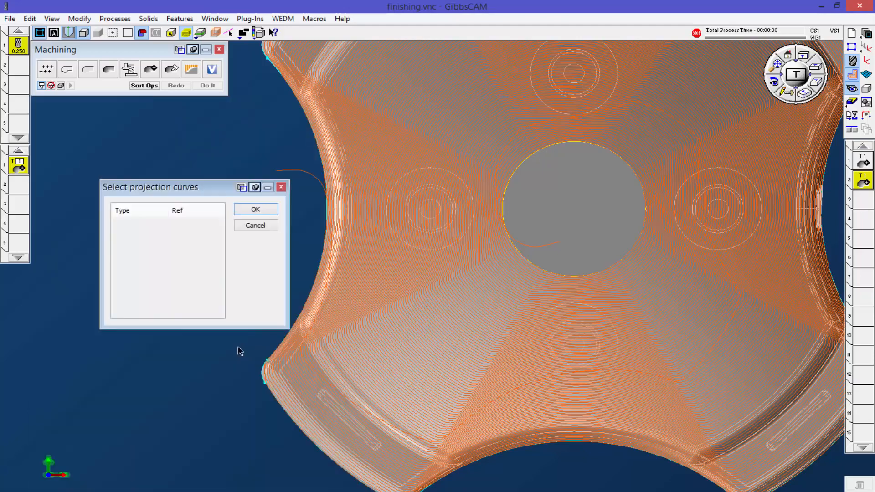
pyautogui.click(579, 145)
pyautogui.click(256, 210)
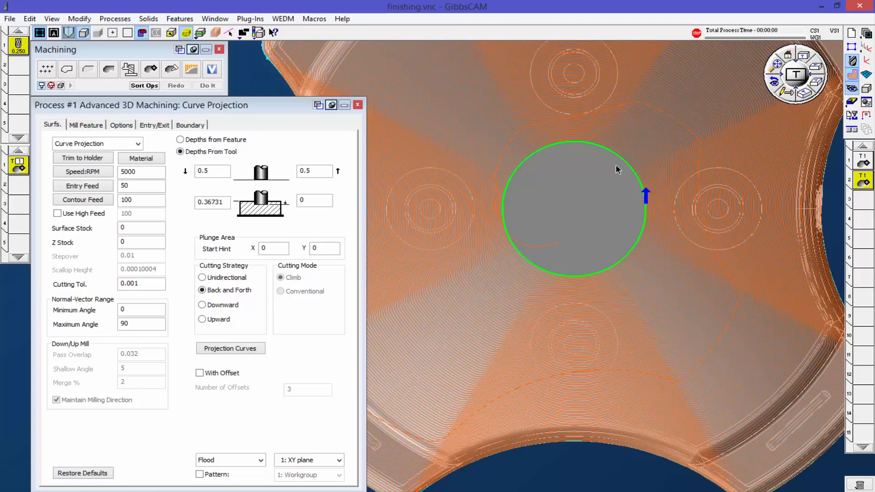
# Step: Enable With Offset with 10 offsets and generate the Curve Projection toolpath as a new operation
pyautogui.click(200, 373)
pyautogui.doubleClick(305, 391)
pyautogui.write('10')
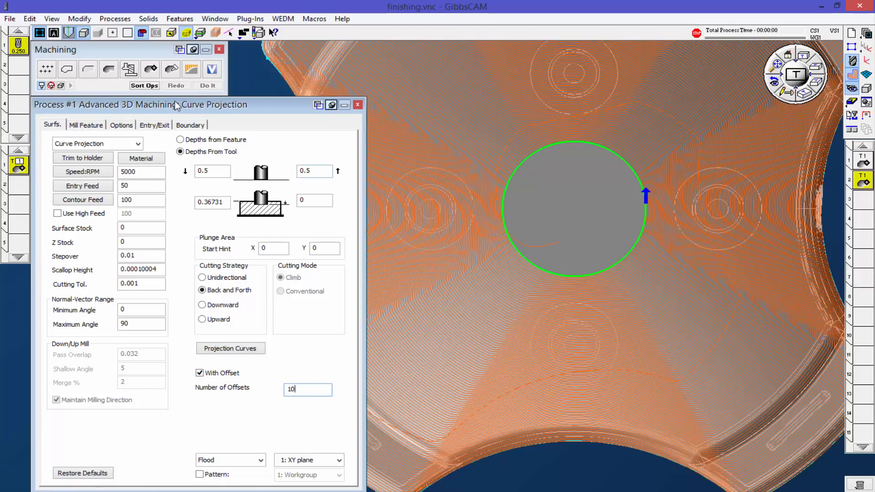
pyautogui.click(220, 88)
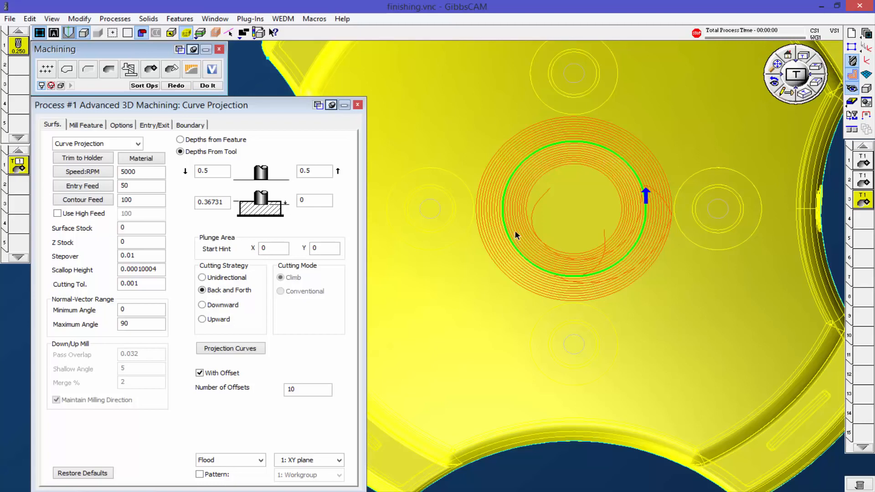
# Step: Deselect the part and examine up close how the projected offset passes follow the recess wall and floor
pyautogui.moveTo(578, 242); pyautogui.dragTo(645, 378, button='middle')
pyautogui.click(694, 436)
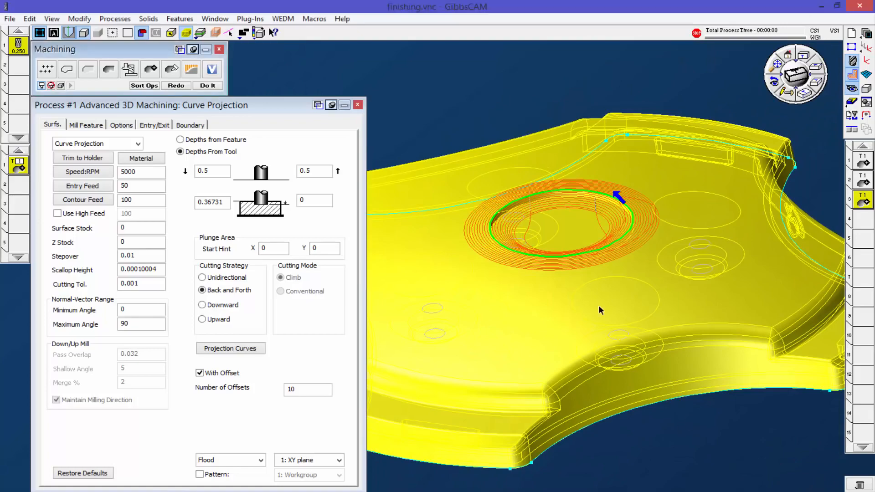
pyautogui.scroll(4, 602, 267)
pyautogui.scroll(5, 591, 254)
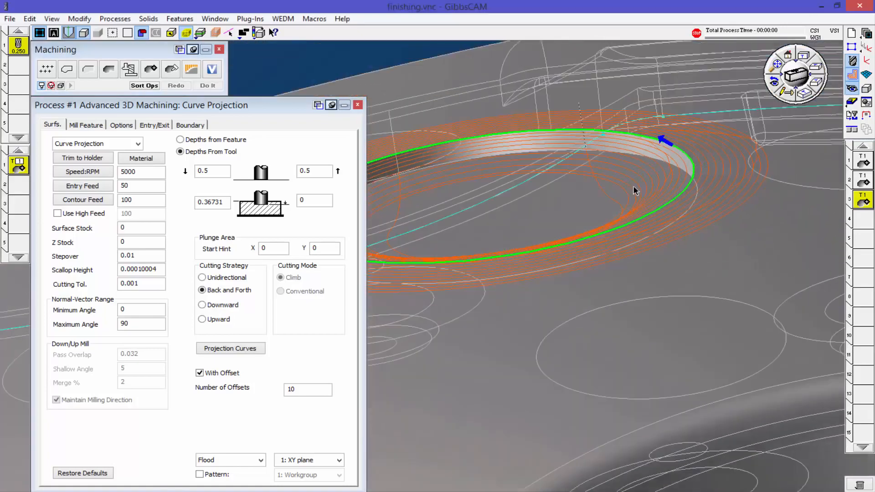
pyautogui.moveTo(613, 247); pyautogui.dragTo(612, 252, button='middle')
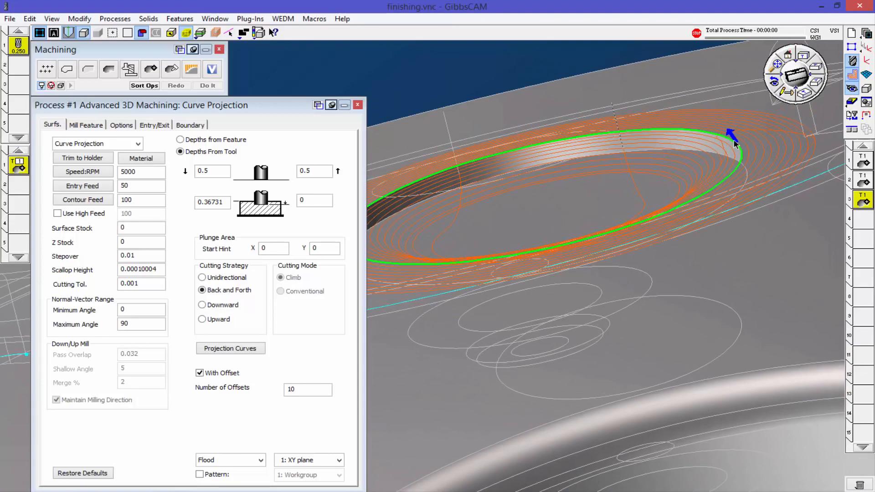
pyautogui.moveTo(663, 185); pyautogui.dragTo(621, 218, button='middle')
pyautogui.scroll(-2, 630, 200)
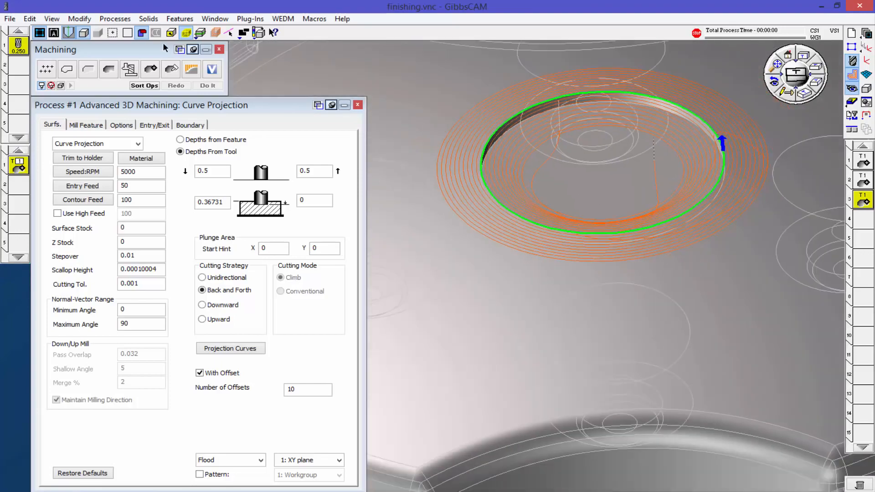
pyautogui.moveTo(687, 301); pyautogui.dragTo(603, 146, button='middle')
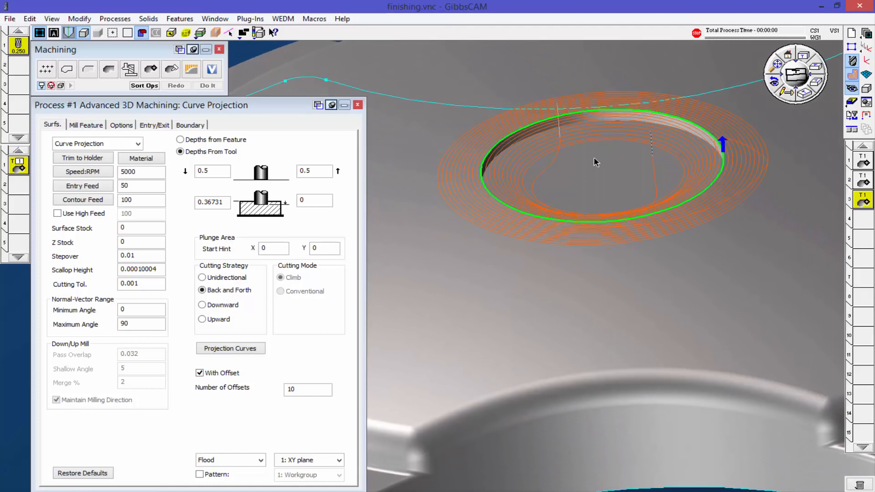
# Step: Examine the projected circular passes in relation to the whole part from the isometric and top views
pyautogui.click(811, 96)
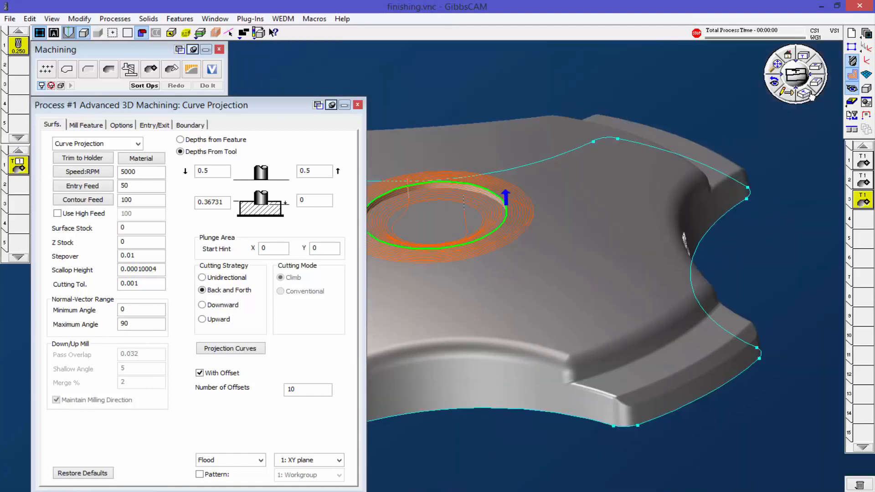
pyautogui.moveTo(650, 276); pyautogui.dragTo(638, 289, button='middle')
pyautogui.scroll(-2, 636, 316)
pyautogui.scroll(2, 627, 321)
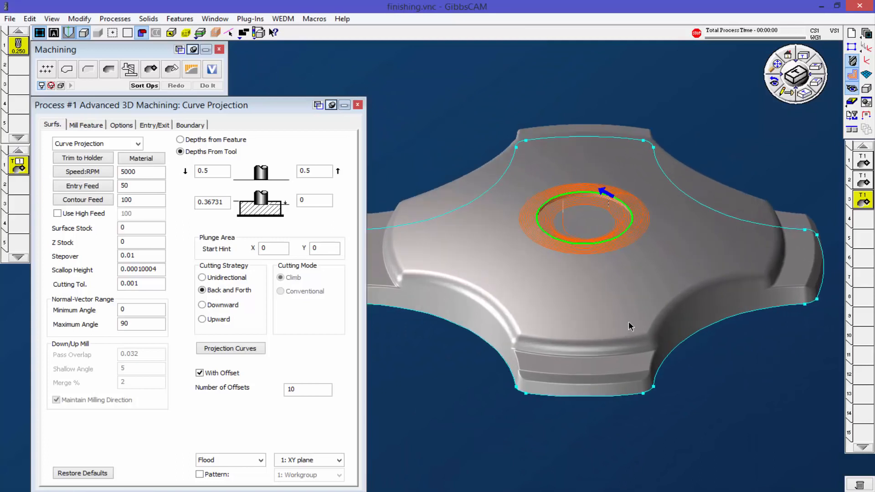
pyautogui.click(801, 57)
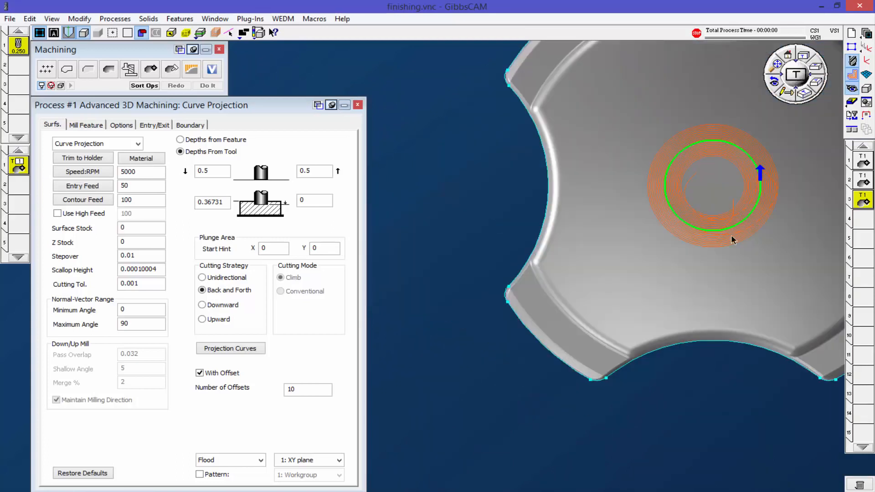
pyautogui.moveTo(708, 310); pyautogui.dragTo(610, 359, button='middle')
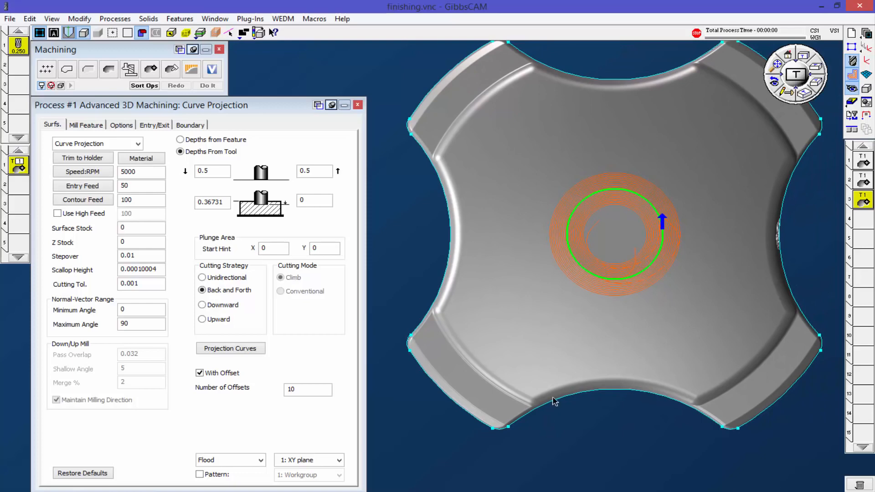
pyautogui.scroll(3, 561, 421)
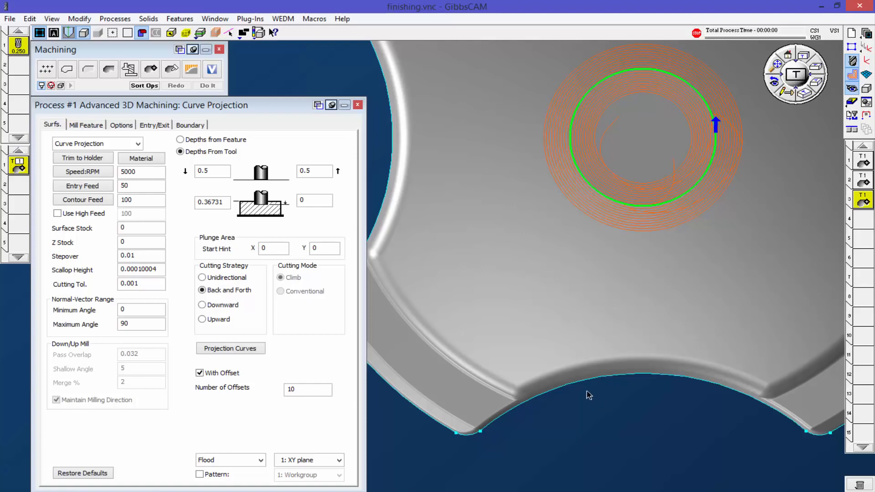
# Step: Switch the process to Contour, select the whole part and generate the toolpath as a new operation
pyautogui.scroll(-3, 638, 344)
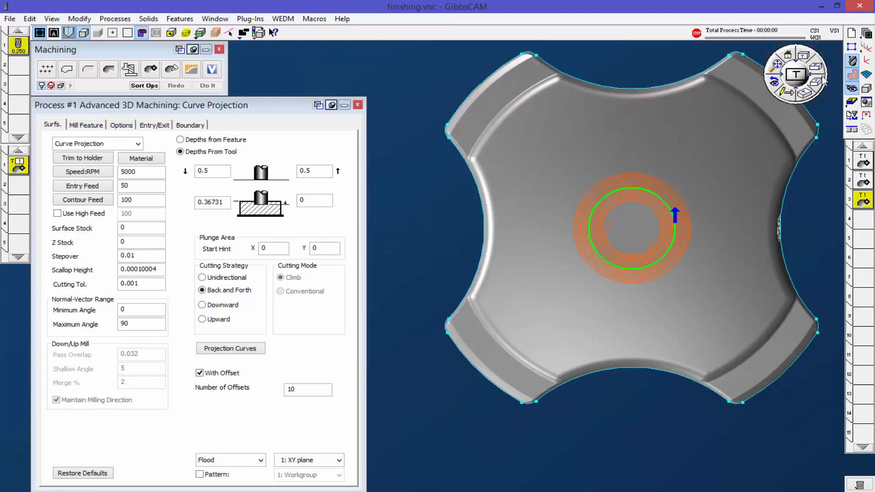
pyautogui.click(804, 94)
pyautogui.moveTo(581, 315); pyautogui.dragTo(646, 213, button='middle')
pyautogui.click(137, 143)
pyautogui.click(108, 212)
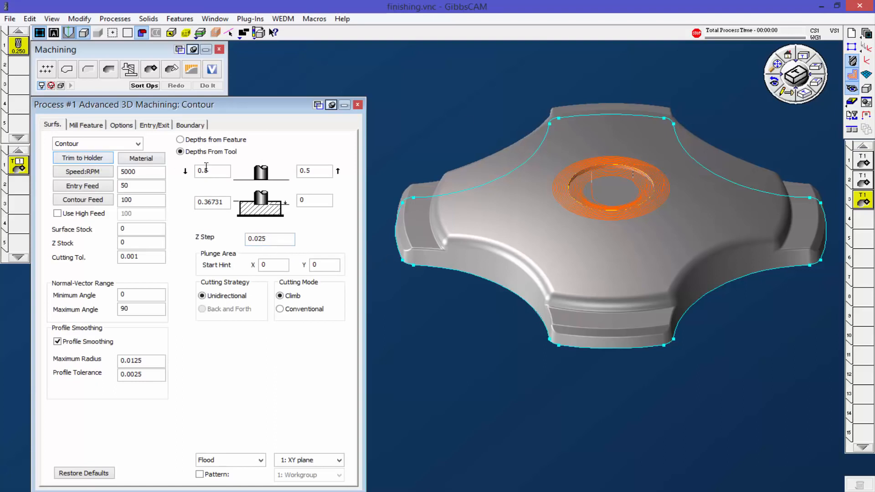
pyautogui.click(543, 195)
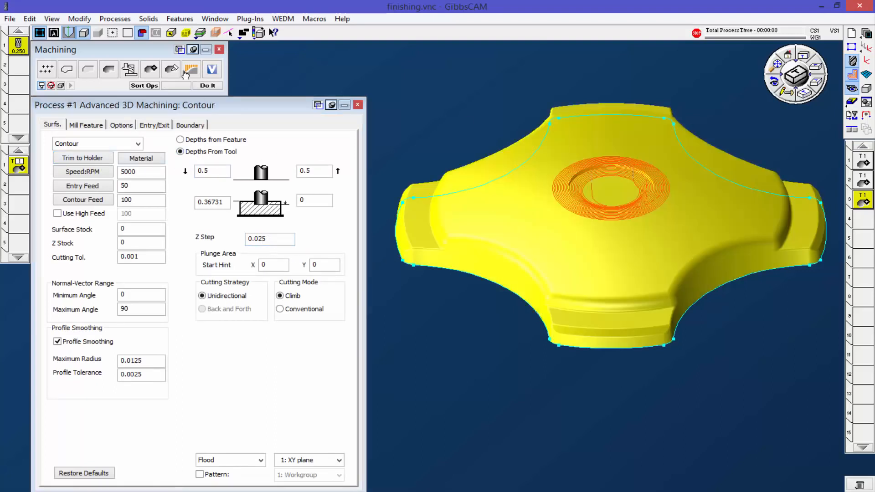
pyautogui.click(214, 87)
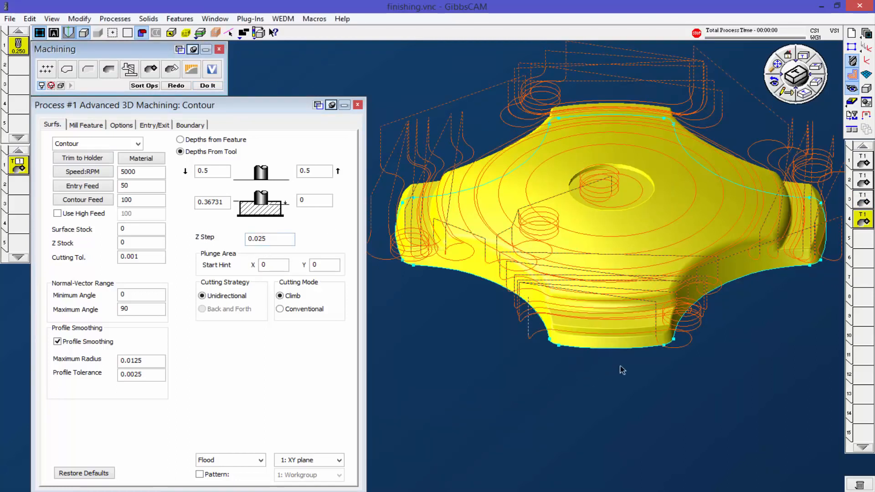
# Step: Set the Contour process's Z Step to 0.005 and regenerate its toolpath
pyautogui.click(805, 58)
pyautogui.moveTo(599, 184); pyautogui.dragTo(457, 290, button='middle')
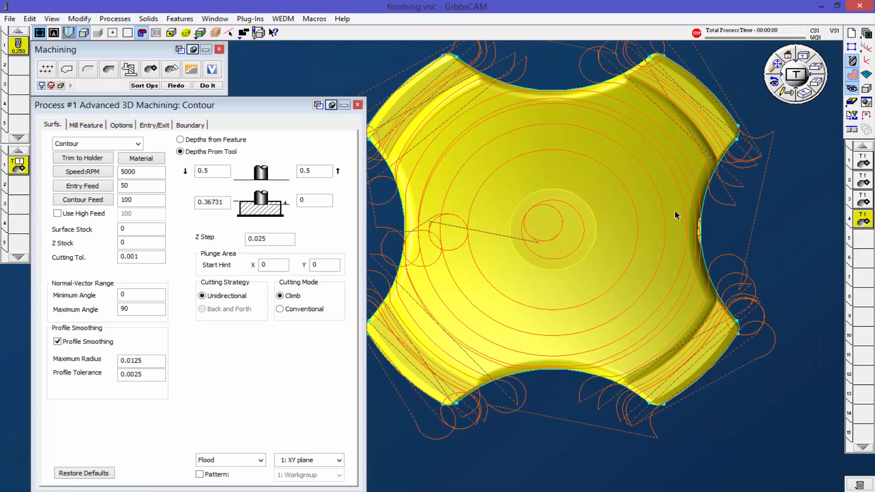
pyautogui.click(818, 69)
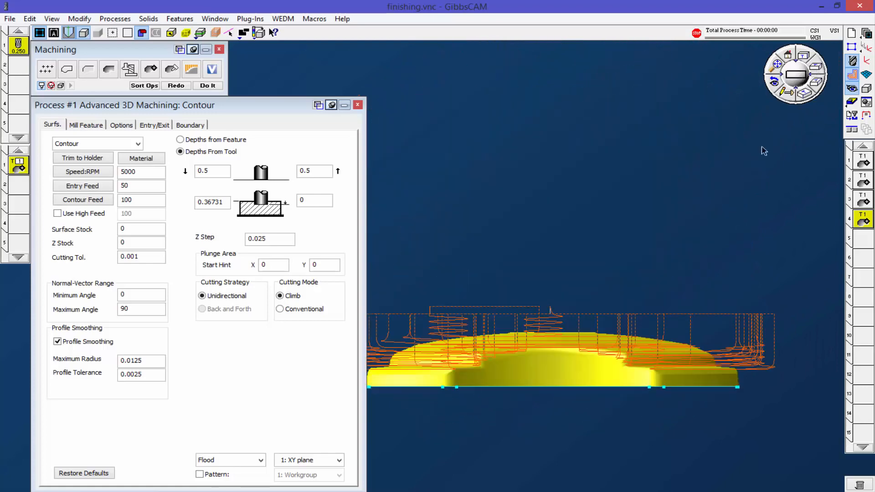
pyautogui.scroll(5, 580, 377)
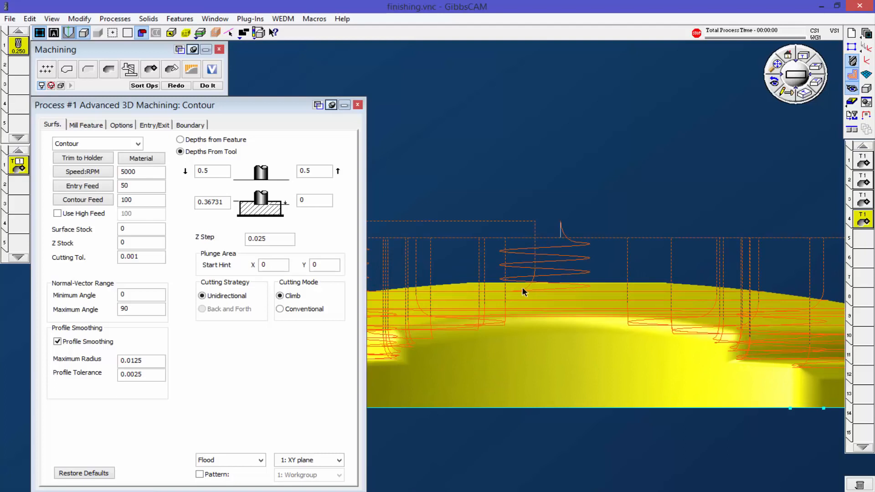
pyautogui.scroll(-2, 569, 355)
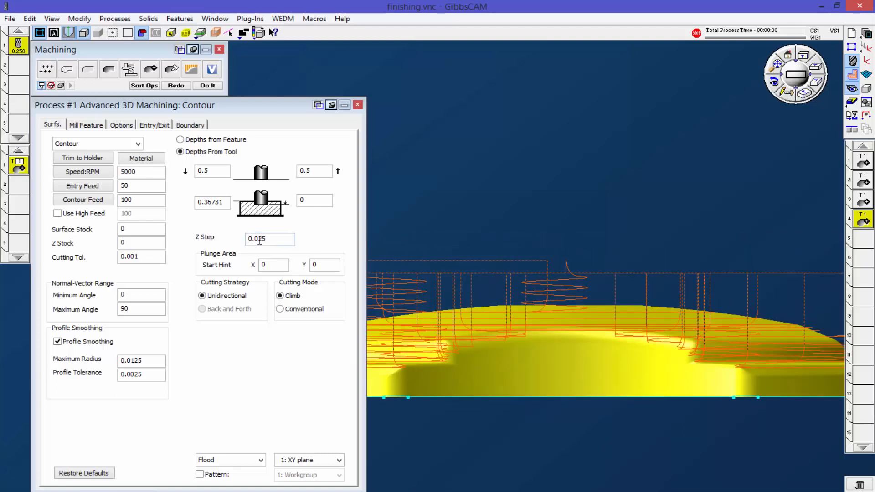
pyautogui.moveTo(260, 240); pyautogui.dragTo(274, 241)
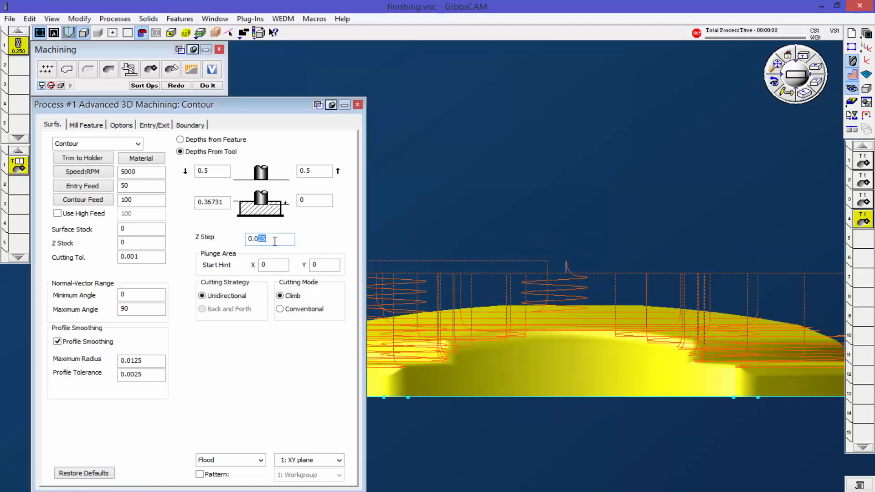
pyautogui.write('05')
pyautogui.press('Return')
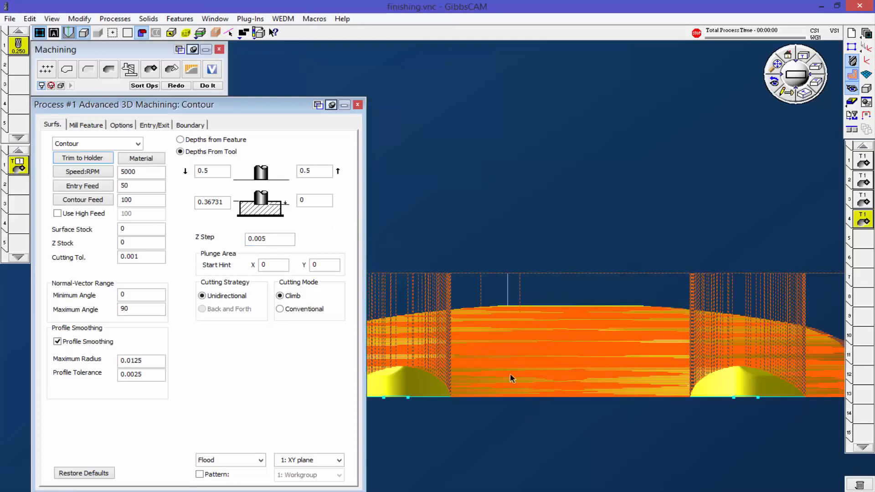
# Step: Deselect the part and examine the Contour pass spacing on the steep walls and shallow top, up close and from above
pyautogui.moveTo(486, 291); pyautogui.dragTo(645, 385)
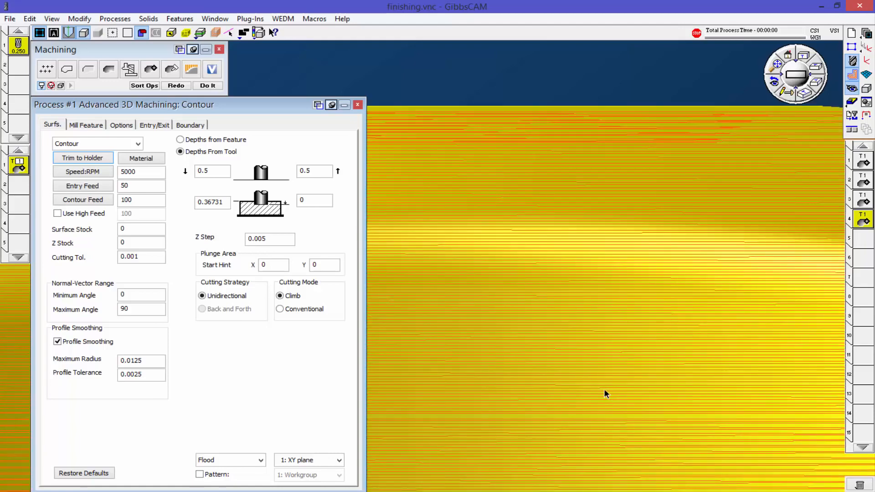
pyautogui.click(514, 84)
pyautogui.scroll(-3, 582, 359)
pyautogui.scroll(7, 582, 360)
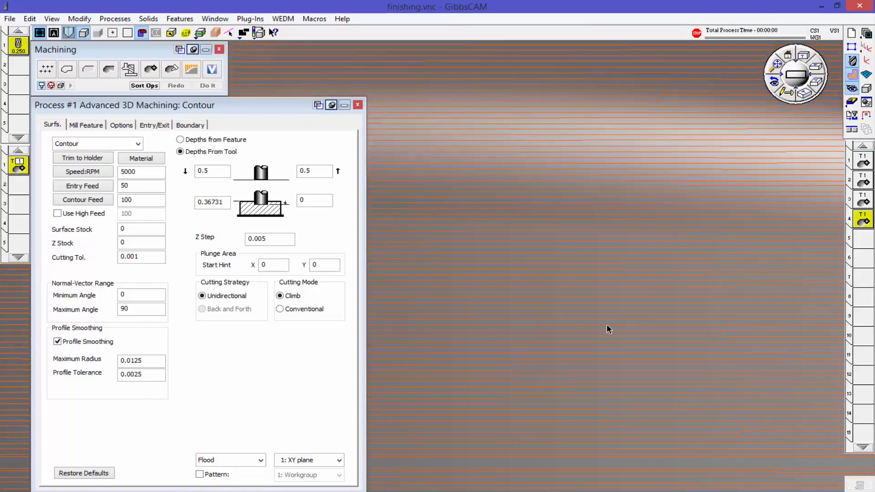
pyautogui.scroll(-6, 599, 341)
pyautogui.moveTo(488, 296); pyautogui.dragTo(599, 326, button='middle')
pyautogui.scroll(-5, 599, 325)
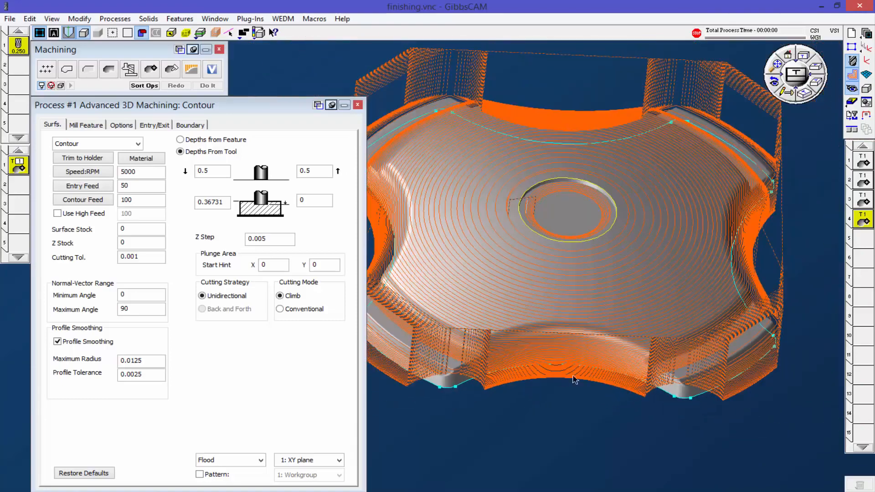
pyautogui.moveTo(577, 394); pyautogui.dragTo(587, 265, button='middle')
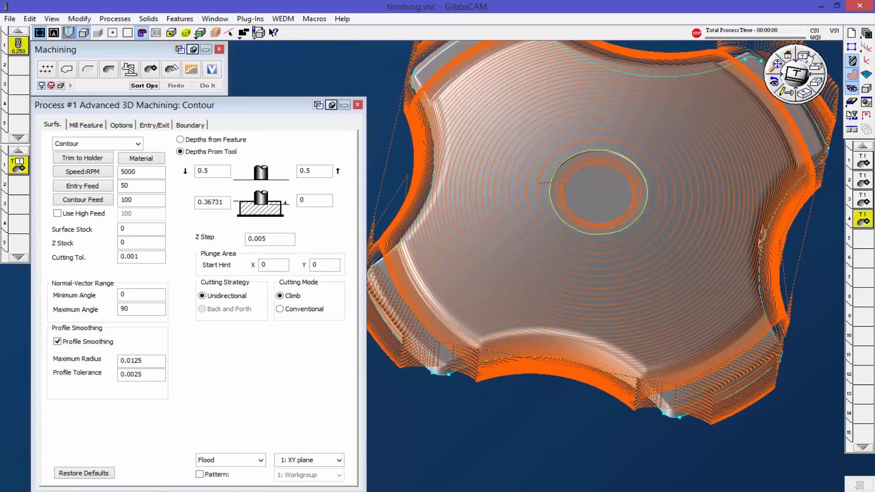
pyautogui.click(800, 56)
pyautogui.moveTo(581, 217); pyautogui.dragTo(628, 297, button='middle')
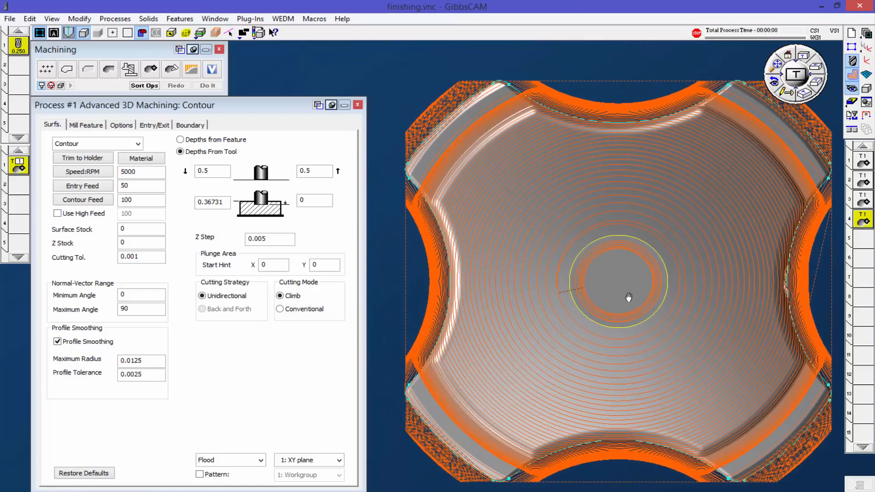
pyautogui.scroll(-3, 629, 297)
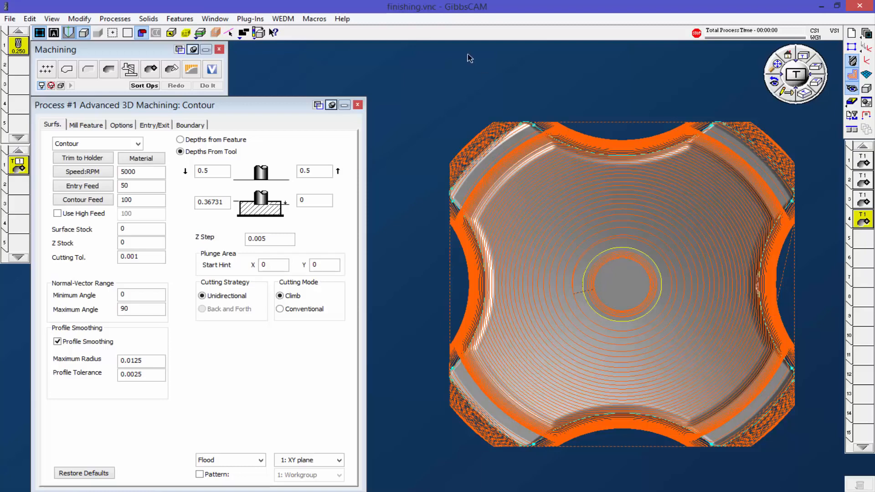
# Step: Generate a Constant Stepover Cut operation on the part with a 0.01 stepover and both Inside Out and Limit Offsets disabled
pyautogui.click(138, 144)
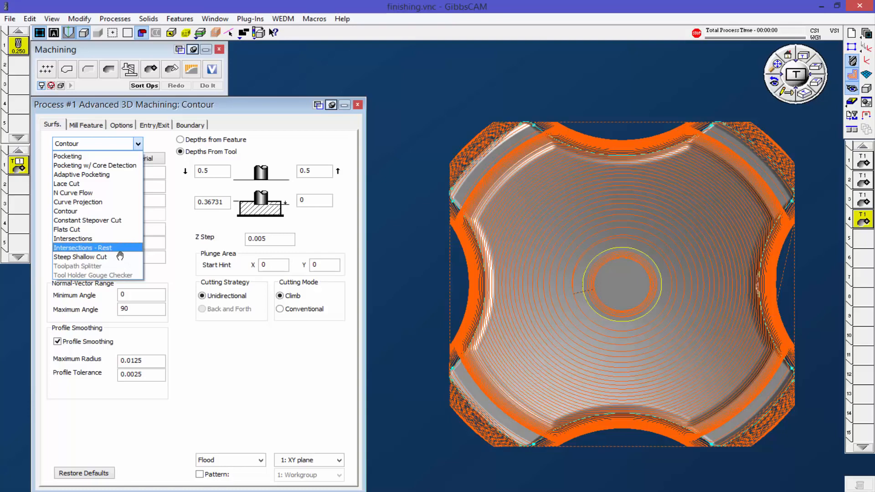
pyautogui.click(419, 88)
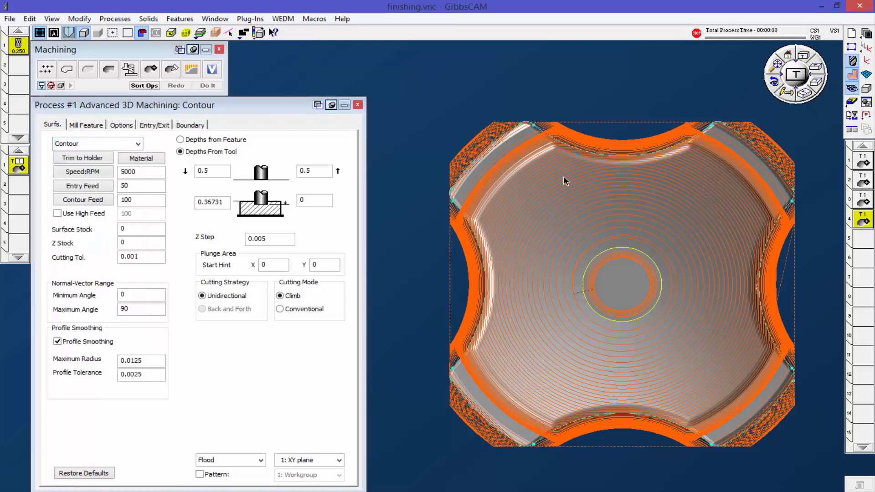
pyautogui.click(138, 144)
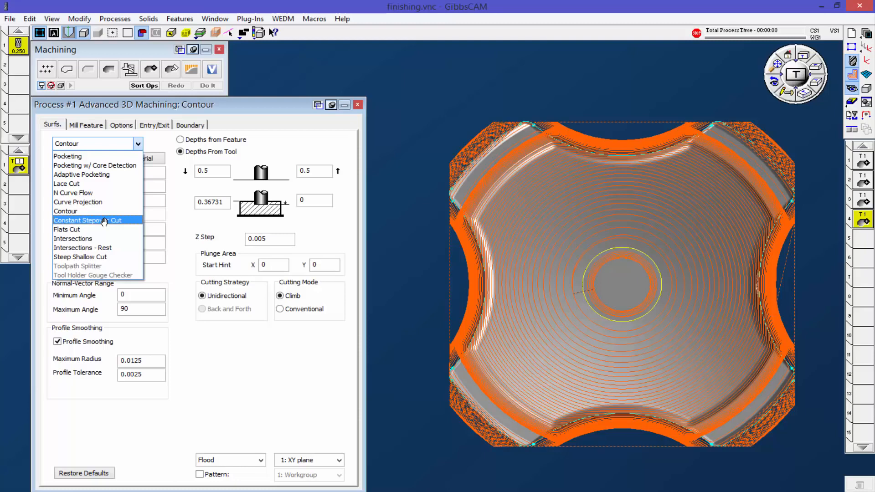
pyautogui.click(104, 221)
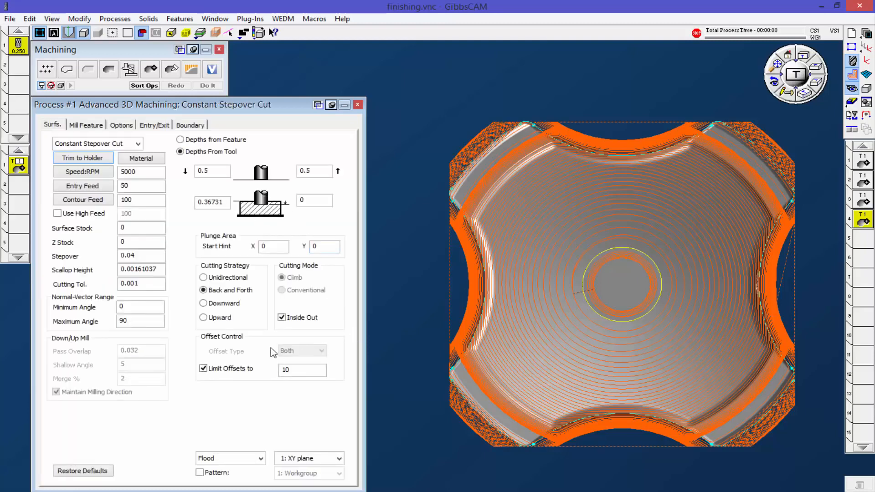
pyautogui.click(282, 317)
pyautogui.click(207, 85)
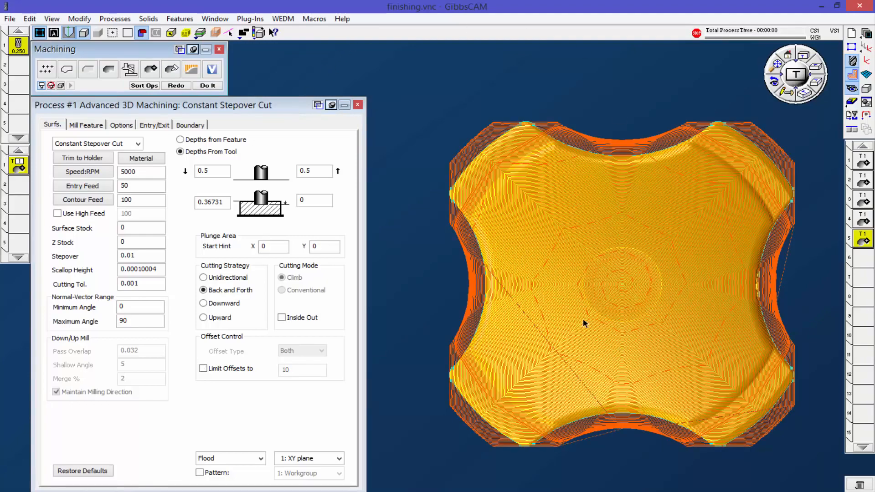
# Step: Examine the constant stepover passes around the central recess and curved outer edges, up close and in a tilted view of the part
pyautogui.scroll(5, 585, 318)
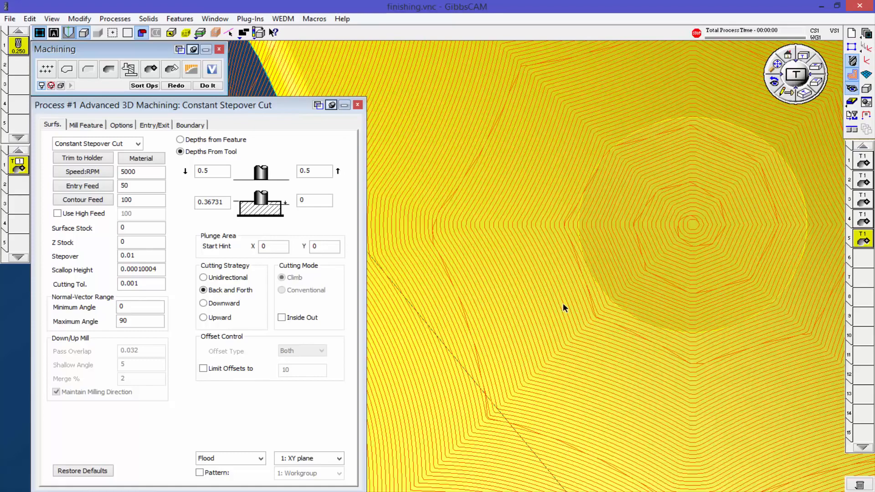
pyautogui.moveTo(574, 298); pyautogui.dragTo(803, 357, button='middle')
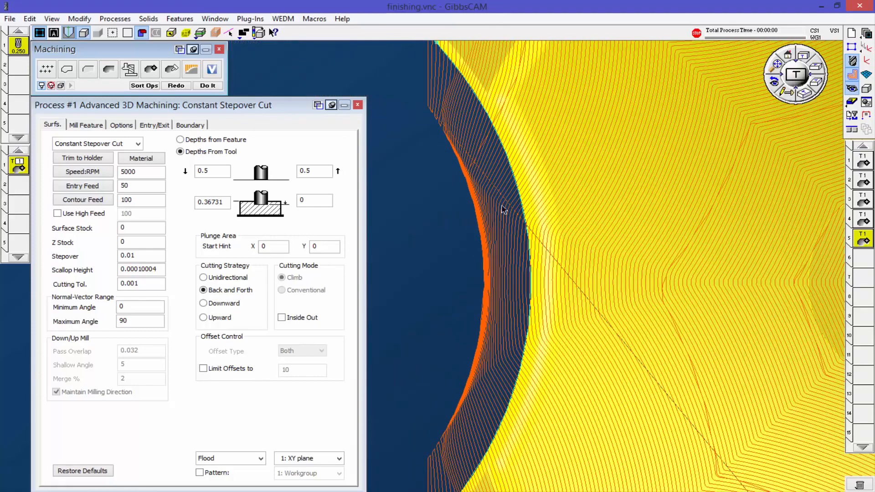
pyautogui.moveTo(537, 211); pyautogui.dragTo(521, 388, button='middle')
pyautogui.scroll(-2, 532, 375)
pyautogui.moveTo(698, 407); pyautogui.dragTo(576, 262, button='middle')
pyautogui.scroll(-1, 695, 360)
pyautogui.scroll(1, 732, 385)
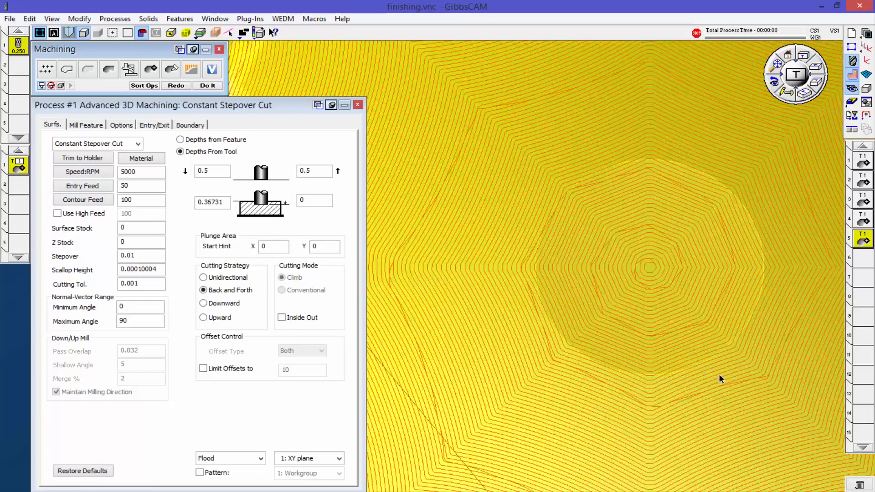
pyautogui.scroll(-2, 715, 373)
pyautogui.moveTo(712, 389); pyautogui.dragTo(657, 332, button='middle')
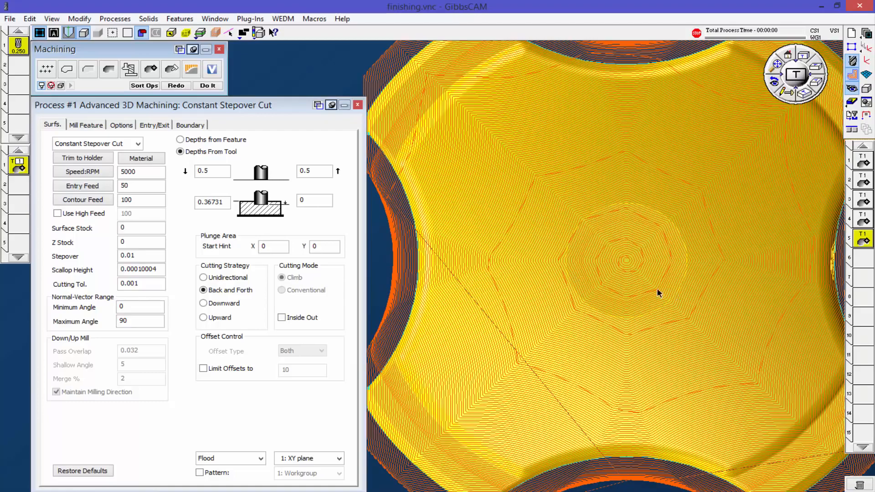
pyautogui.scroll(4, 647, 290)
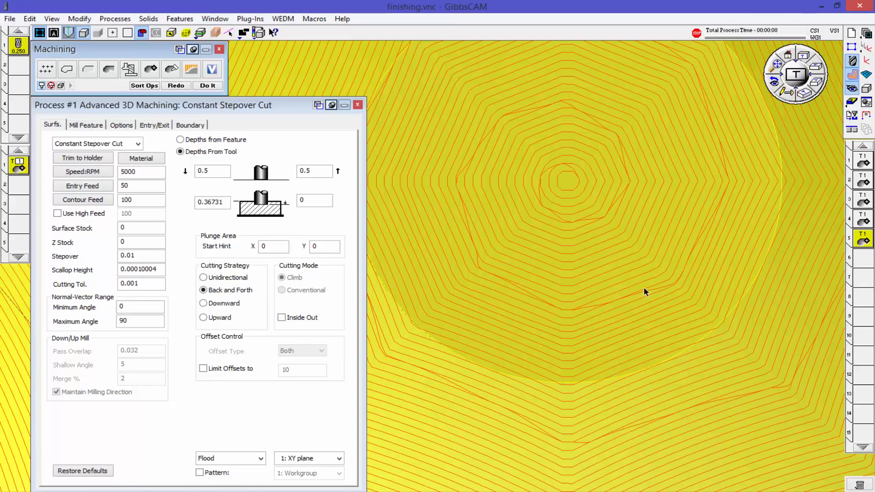
pyautogui.scroll(-6, 608, 318)
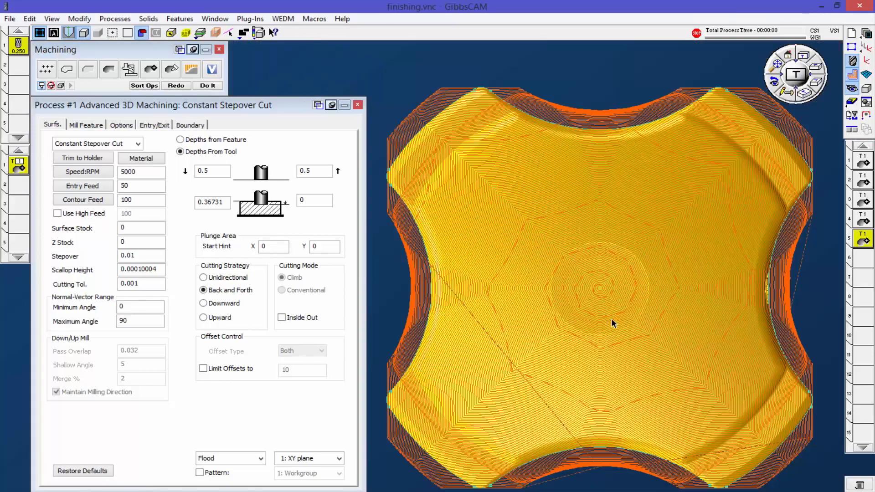
pyautogui.scroll(-1, 611, 319)
pyautogui.moveTo(591, 446); pyautogui.dragTo(636, 279, button='middle')
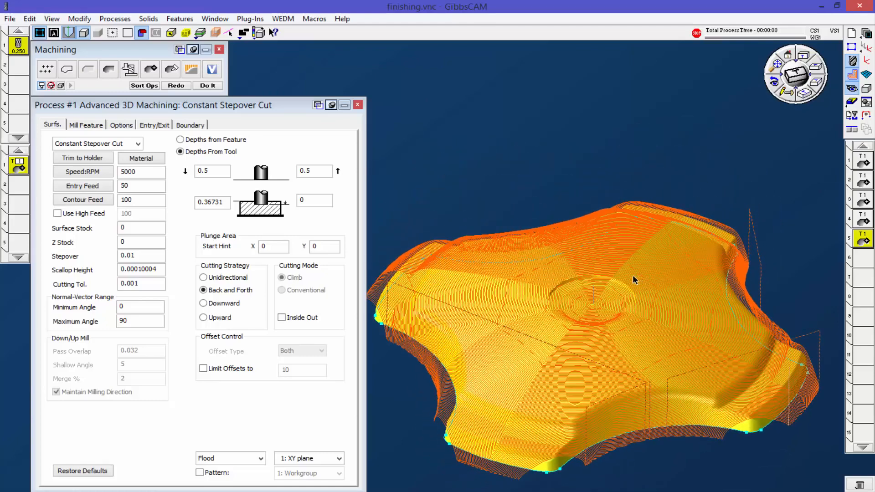
pyautogui.moveTo(586, 325); pyautogui.dragTo(581, 362, button='middle')
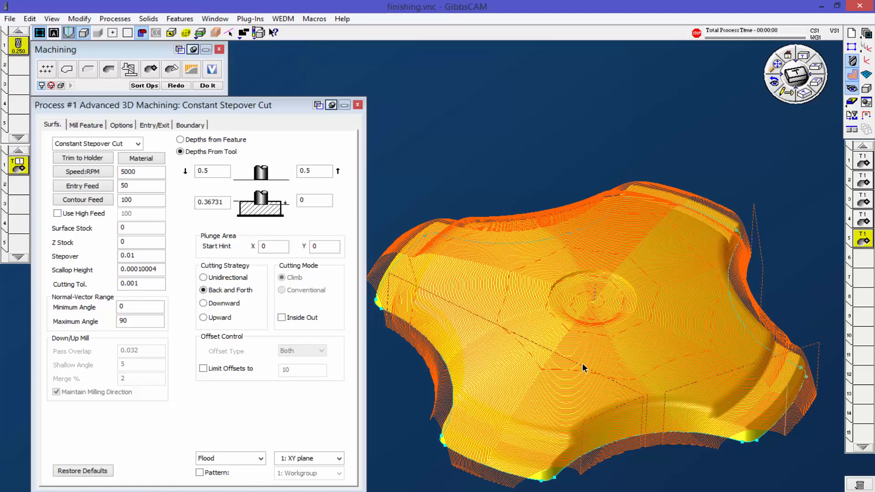
pyautogui.moveTo(625, 294); pyautogui.dragTo(615, 356, button='middle')
pyautogui.scroll(3, 615, 357)
pyautogui.scroll(-2, 615, 357)
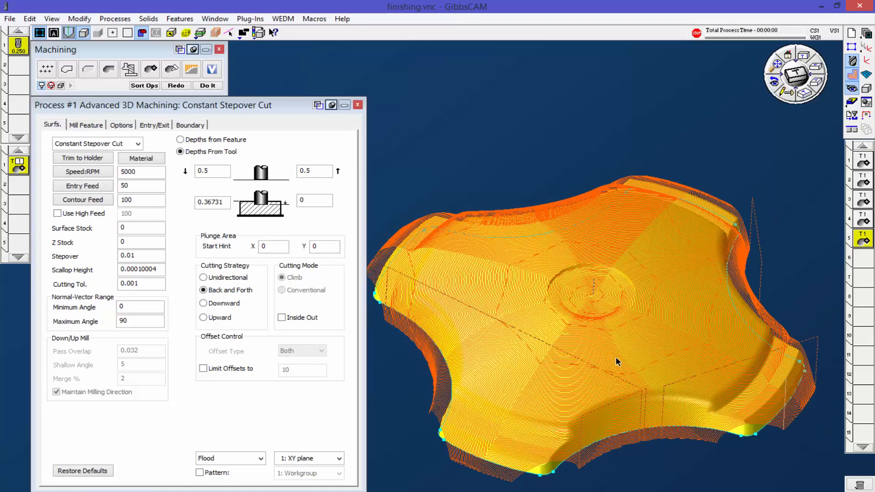
# Step: Deselect the part and switch to the Flats Cut.vnc part
pyautogui.click(138, 144)
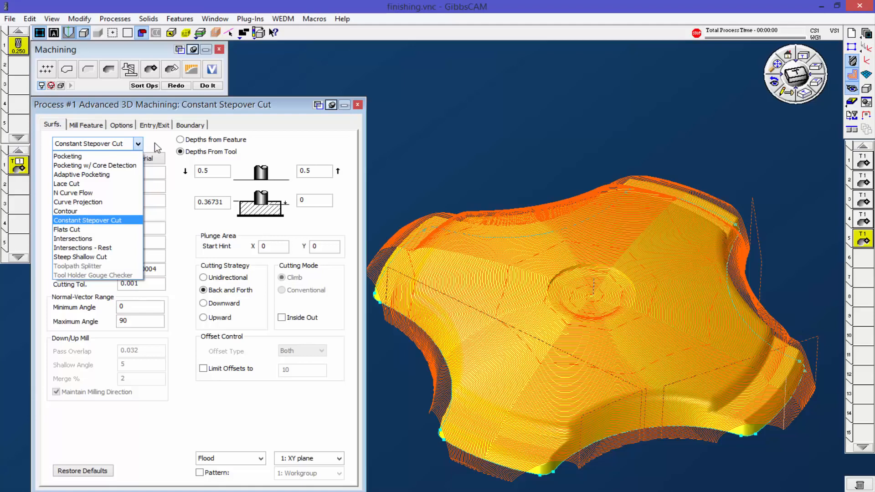
pyautogui.click(429, 133)
pyautogui.click(429, 133)
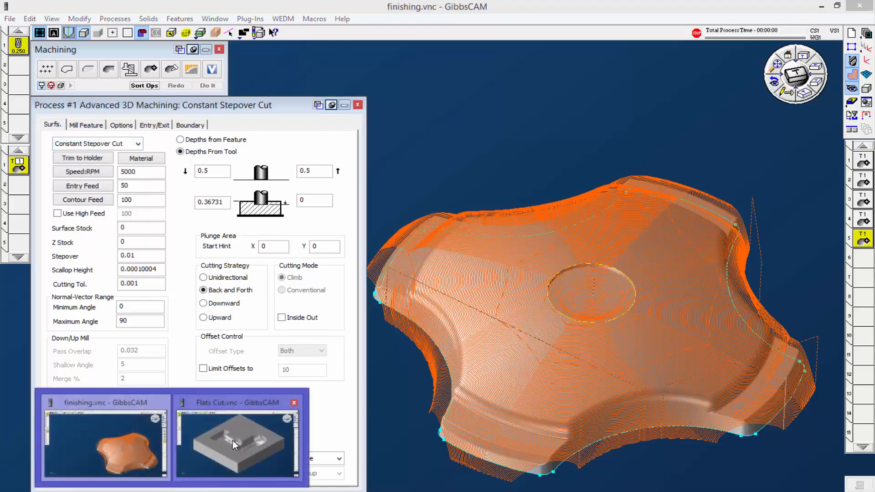
pyautogui.click(239, 445)
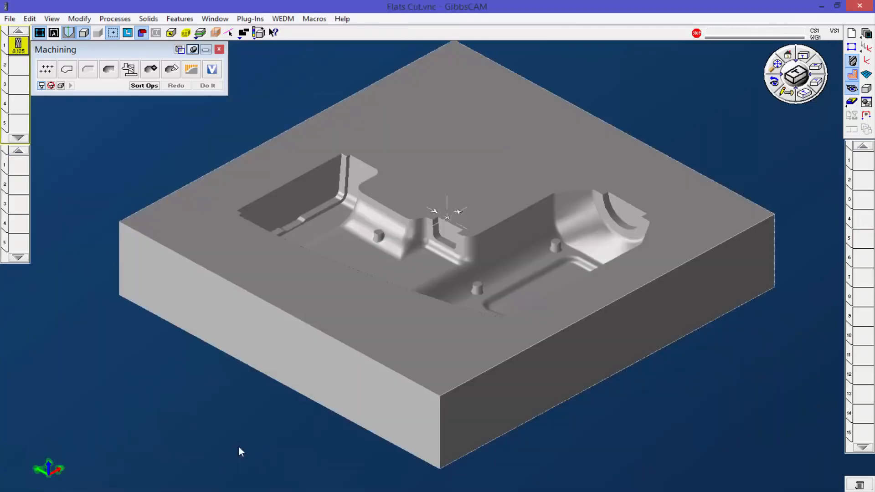
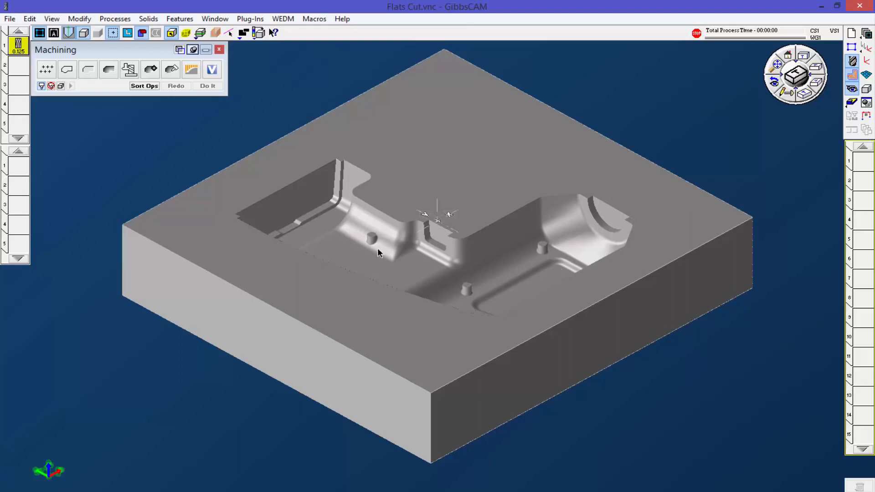
# Step: Examine the flat floors, bosses and curved walls inside the cavity, up close and in the full part view
pyautogui.moveTo(289, 153); pyautogui.dragTo(497, 316)
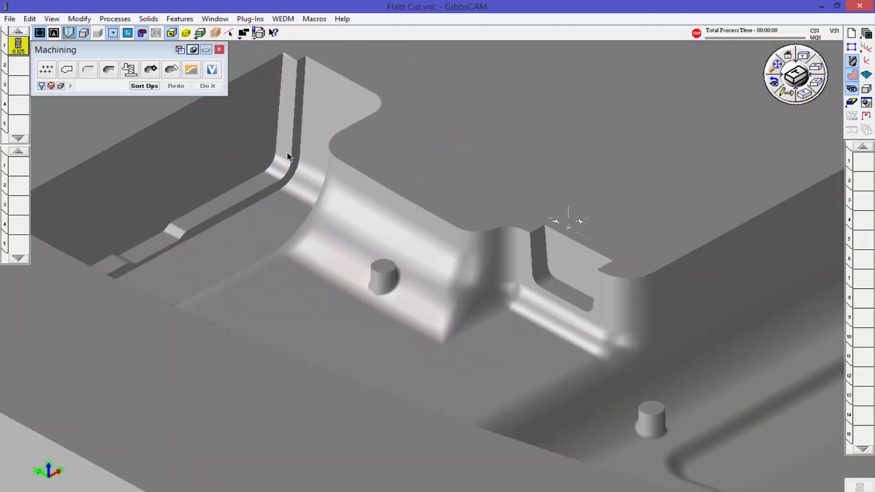
pyautogui.scroll(-4, 530, 360)
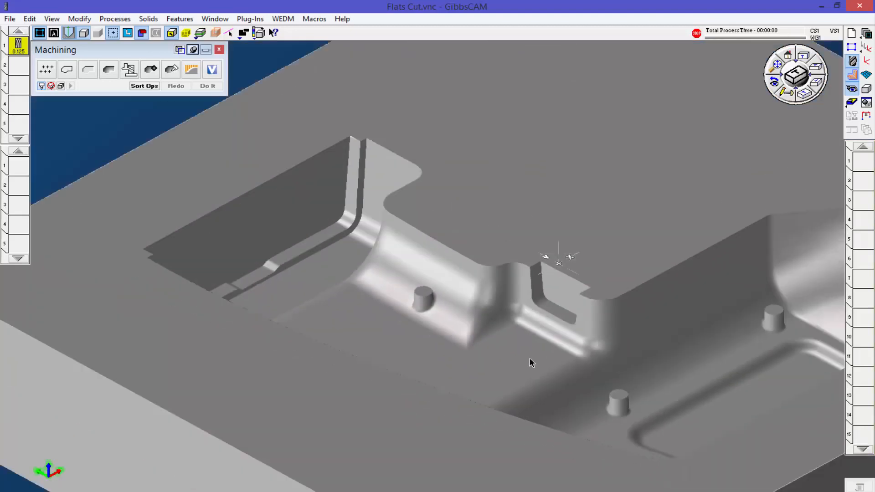
pyautogui.scroll(2, 656, 412)
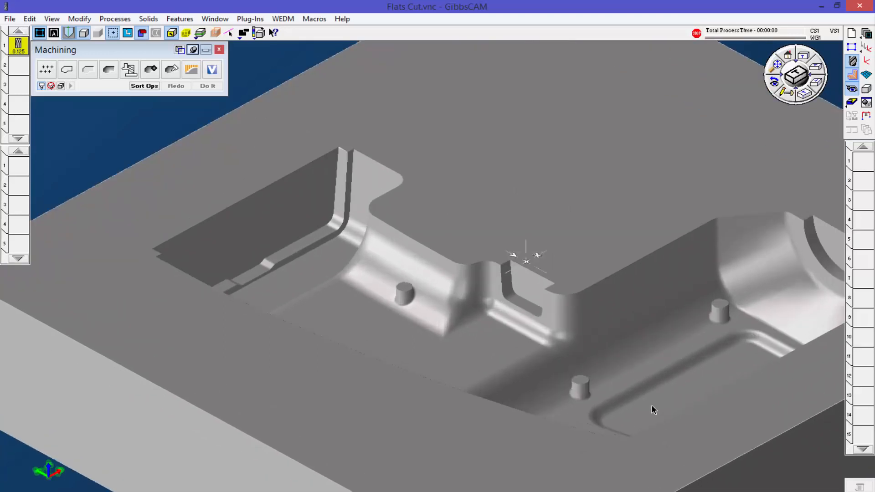
pyautogui.scroll(-1, 400, 351)
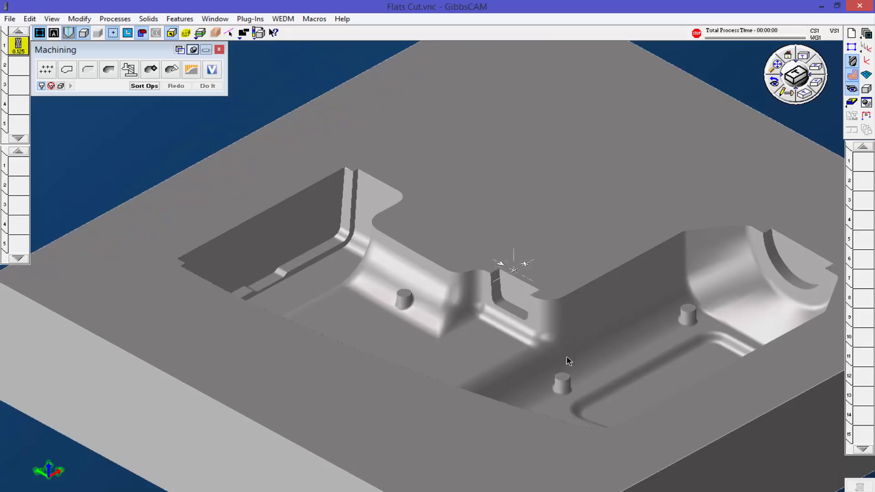
pyautogui.scroll(-4, 435, 334)
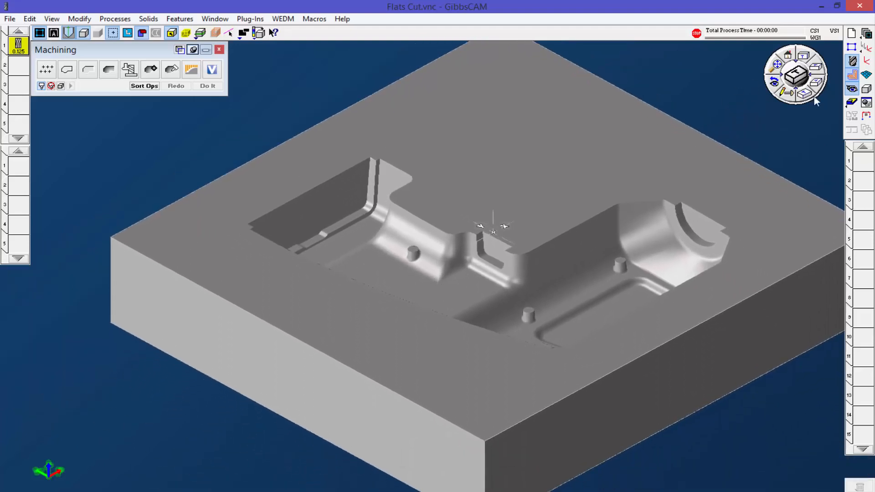
pyautogui.scroll(-1, 714, 106)
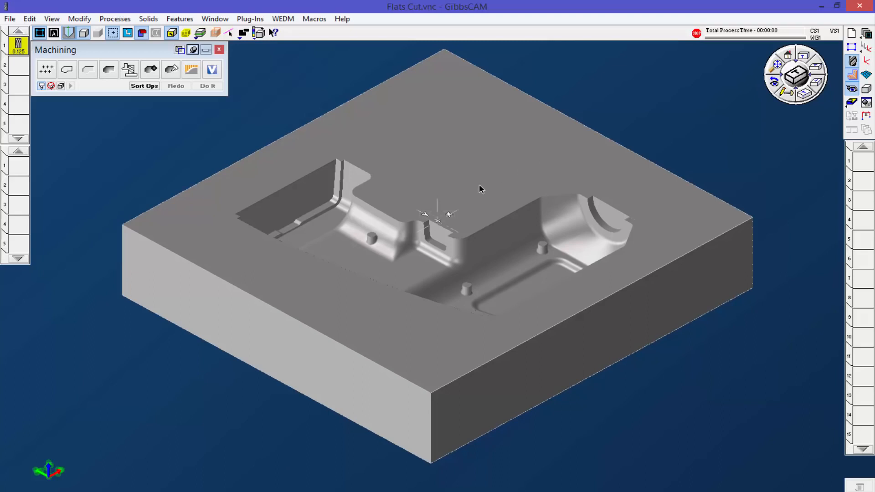
# Step: Create an Advanced 3D Machining process with the 0.125 tool, keeping Flats Cut as the cut type
pyautogui.moveTo(18, 44); pyautogui.dragTo(19, 165)
pyautogui.moveTo(153, 75); pyautogui.dragTo(21, 169)
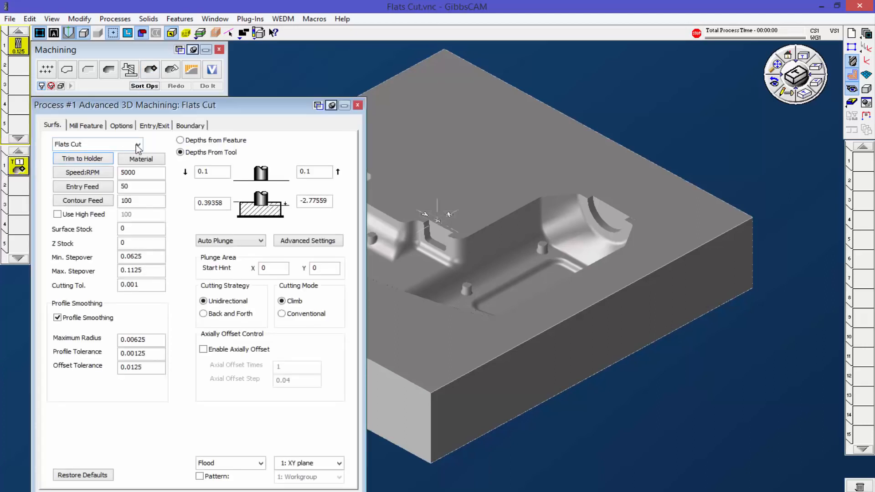
pyautogui.click(138, 145)
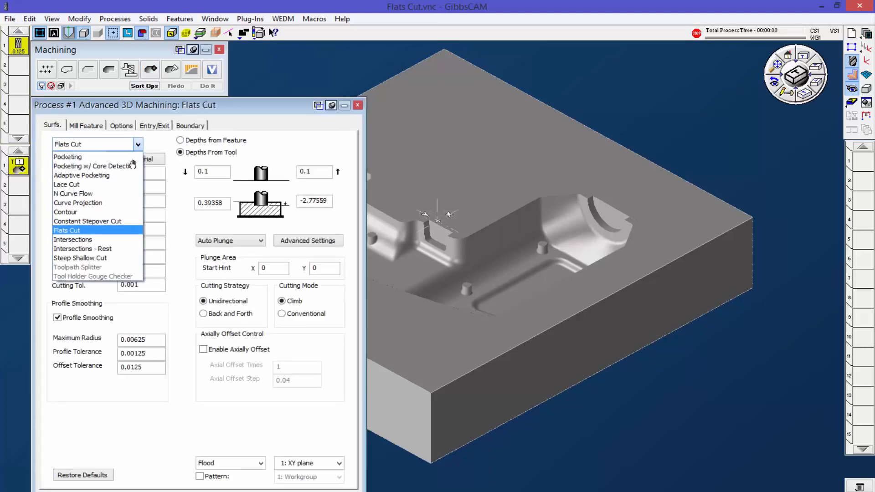
pyautogui.click(275, 105)
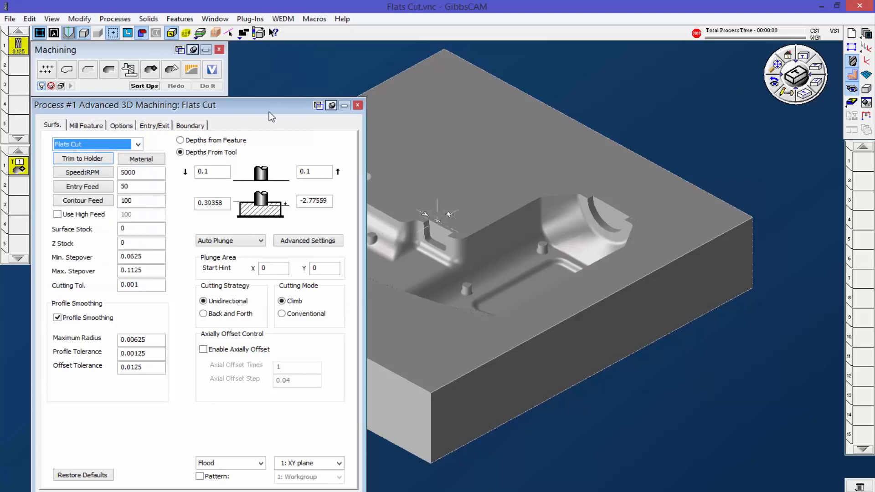
# Step: Select the part's cavity faces only, leaving out the block's top, side and underside faces
pyautogui.click(484, 196)
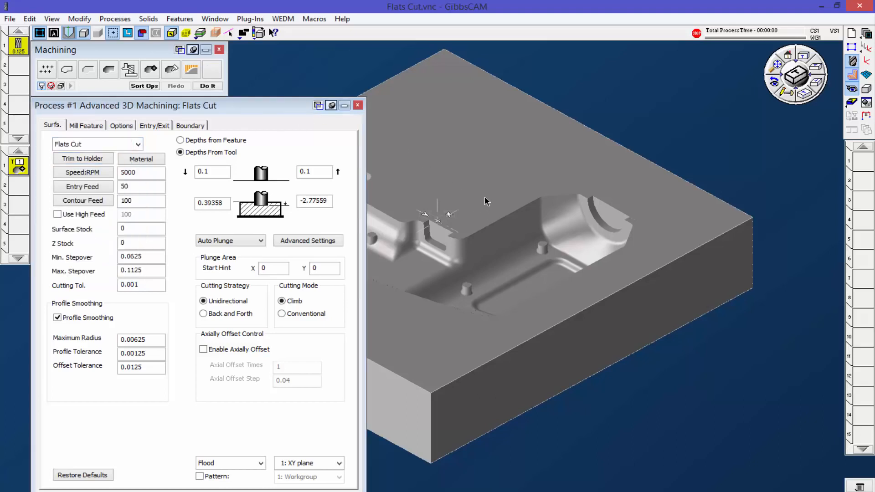
pyautogui.click(172, 37)
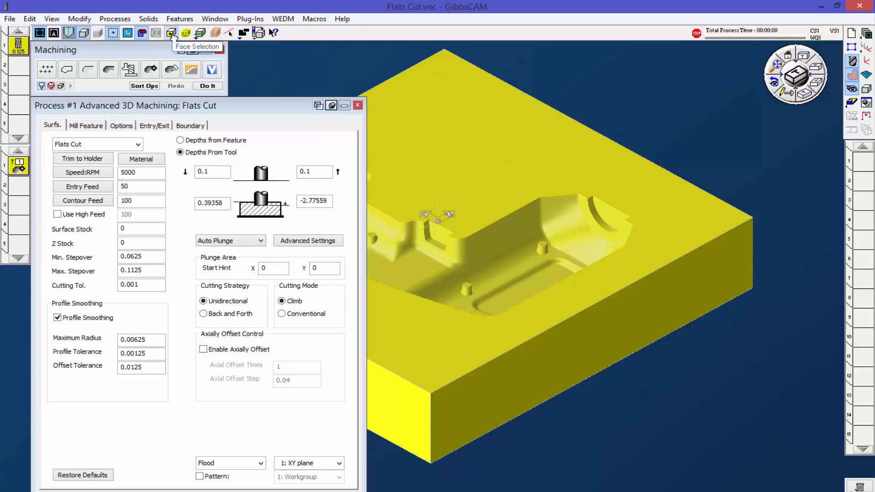
pyautogui.click(478, 143)
pyautogui.click(611, 341)
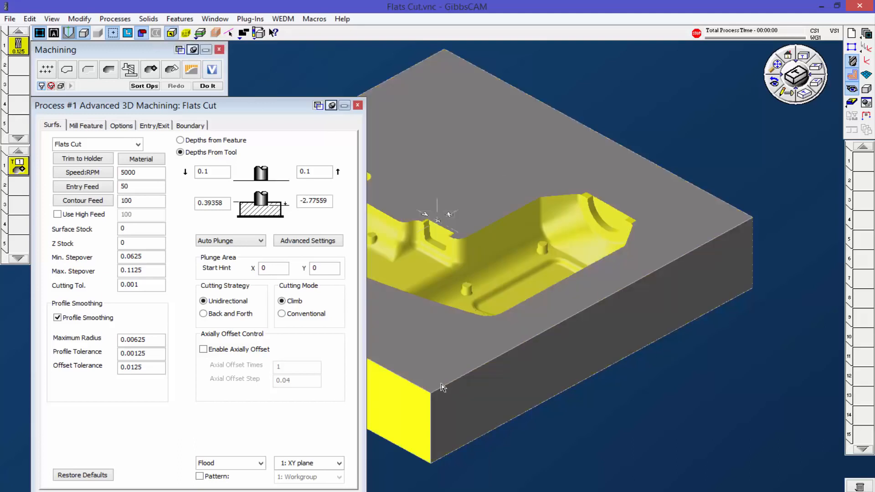
pyautogui.click(407, 396)
pyautogui.moveTo(661, 388); pyautogui.dragTo(352, 4, button='middle')
pyautogui.click(525, 249)
pyautogui.moveTo(483, 189); pyautogui.dragTo(765, 423, button='middle')
pyautogui.moveTo(530, 332); pyautogui.dragTo(567, 393, button='middle')
pyautogui.moveTo(698, 166); pyautogui.dragTo(757, 191, button='middle')
# Step: Generate the Flats Cut operation on the selected cavity faces
pyautogui.click(805, 96)
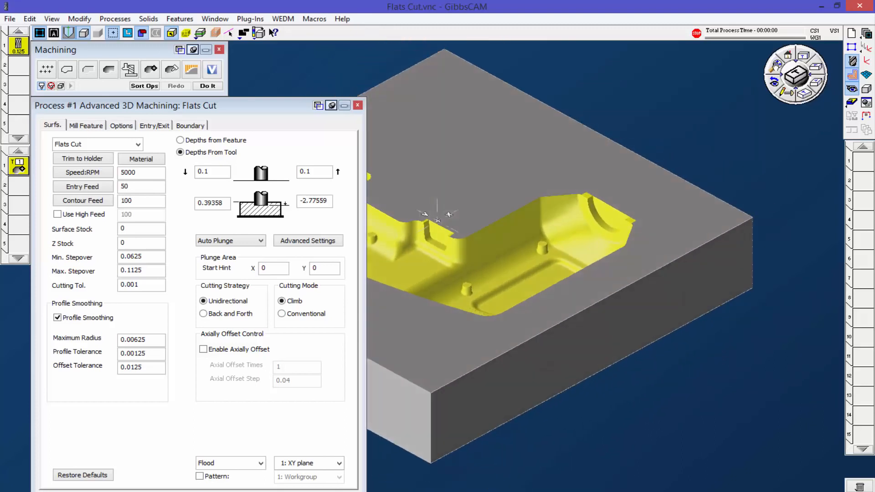
pyautogui.moveTo(557, 414); pyautogui.dragTo(553, 308, button='middle')
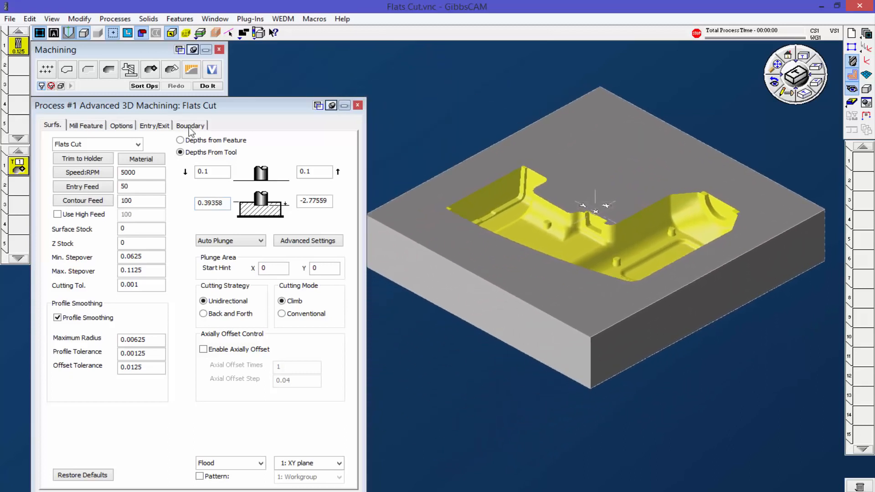
pyautogui.click(211, 87)
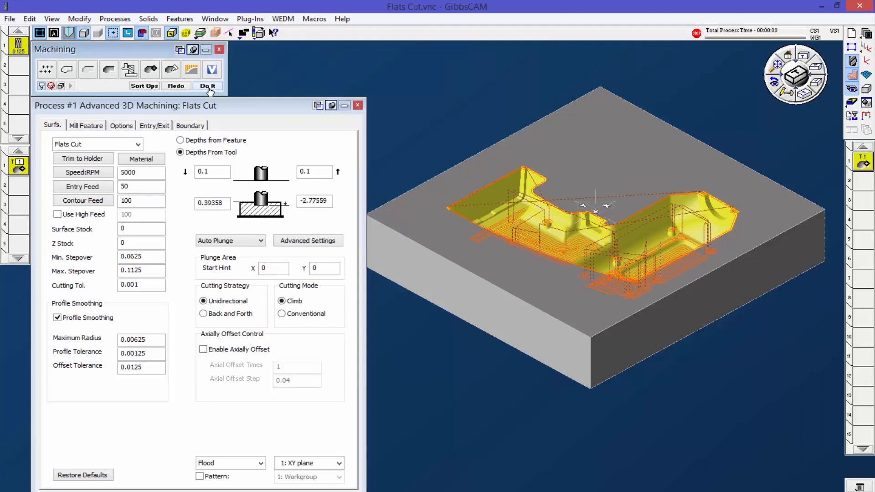
# Step: Examine the Flats Cut passes on the cavity's floor and boss tops, up close and from several angles
pyautogui.scroll(2, 747, 285)
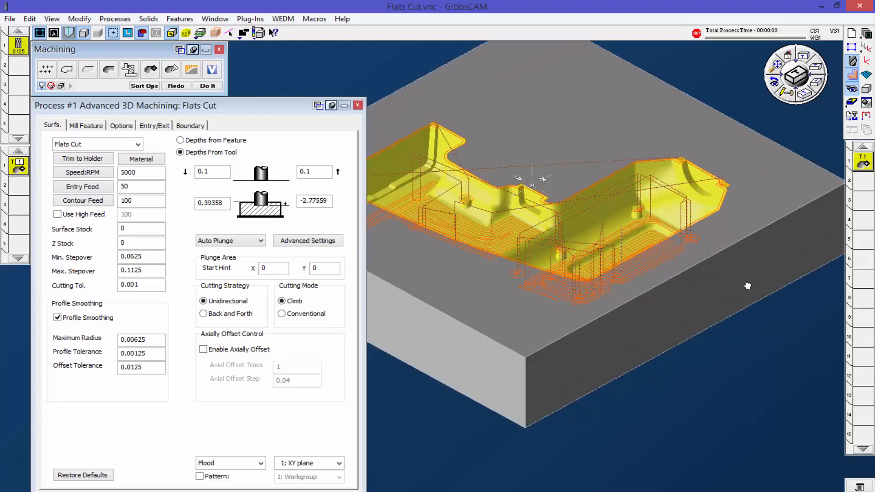
pyautogui.scroll(3, 502, 255)
pyautogui.moveTo(442, 237); pyautogui.dragTo(650, 348, button='middle')
pyautogui.scroll(5, 502, 190)
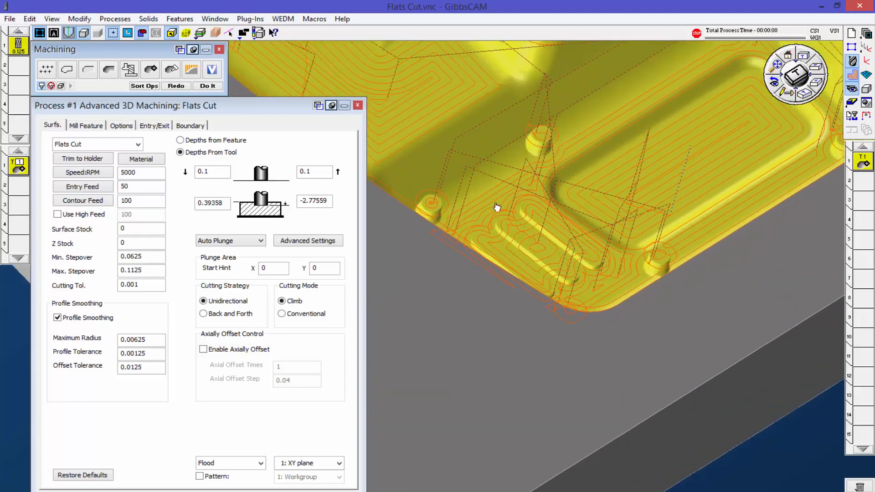
pyautogui.scroll(-4, 569, 230)
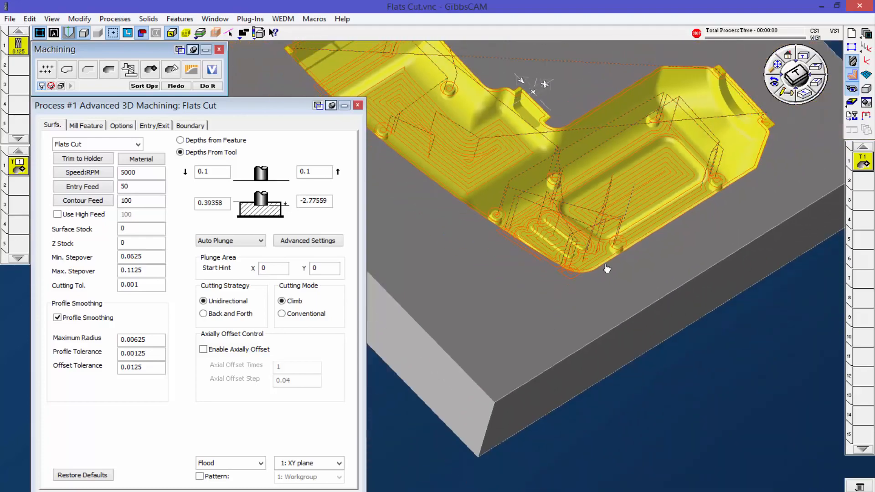
pyautogui.moveTo(611, 278); pyautogui.dragTo(454, 207, button='middle')
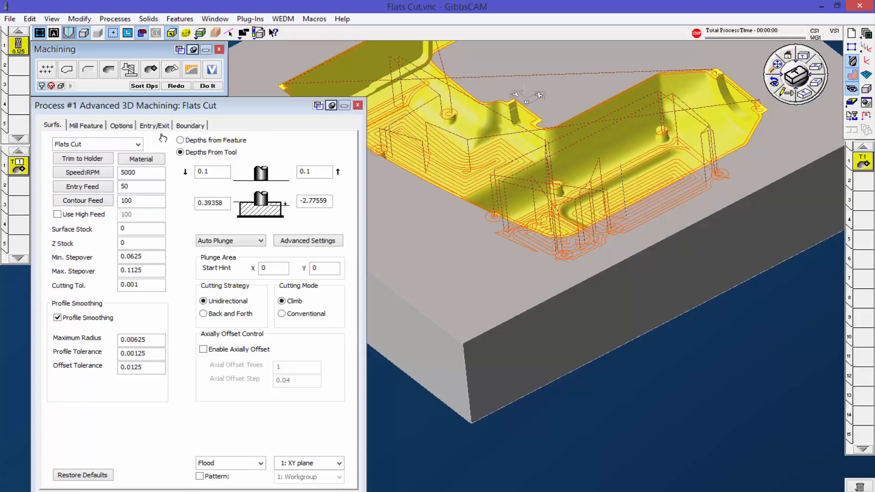
pyautogui.scroll(-1, 672, 292)
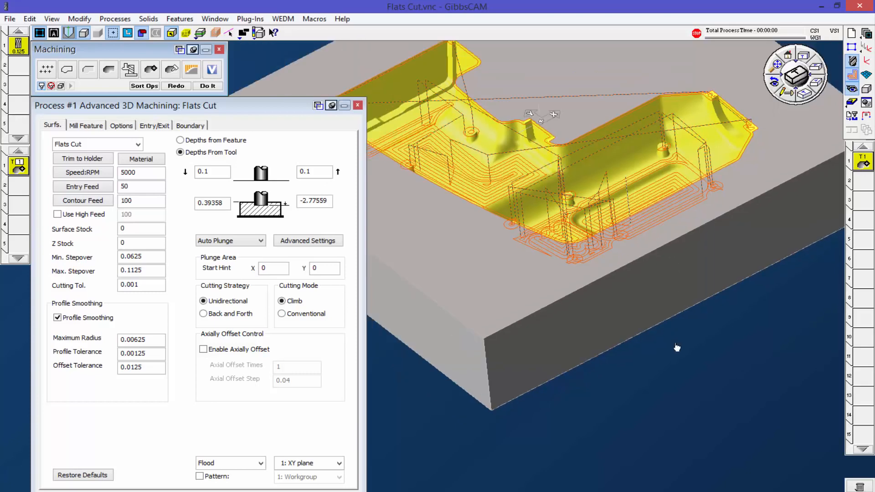
pyautogui.scroll(-2, 675, 343)
pyautogui.moveTo(752, 258); pyautogui.dragTo(746, 335, button='middle')
pyautogui.scroll(-2, 763, 333)
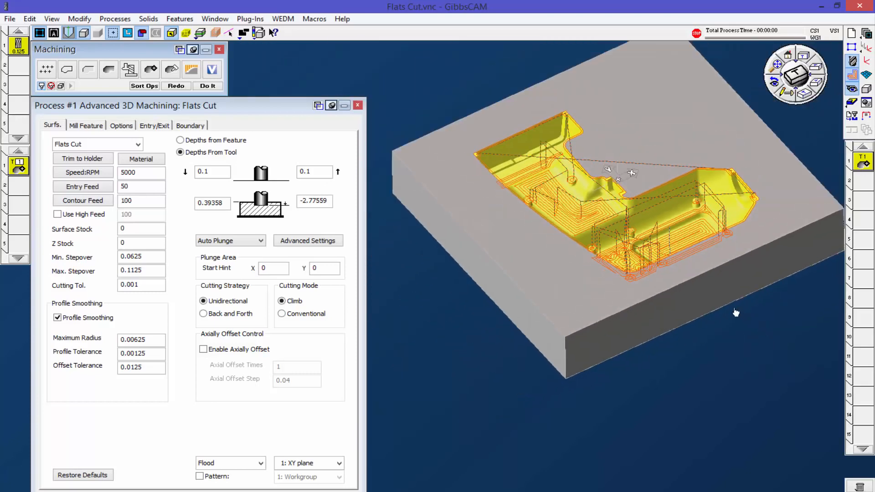
pyautogui.moveTo(706, 299); pyautogui.dragTo(629, 296, button='middle')
pyautogui.moveTo(684, 305); pyautogui.dragTo(687, 252, button='middle')
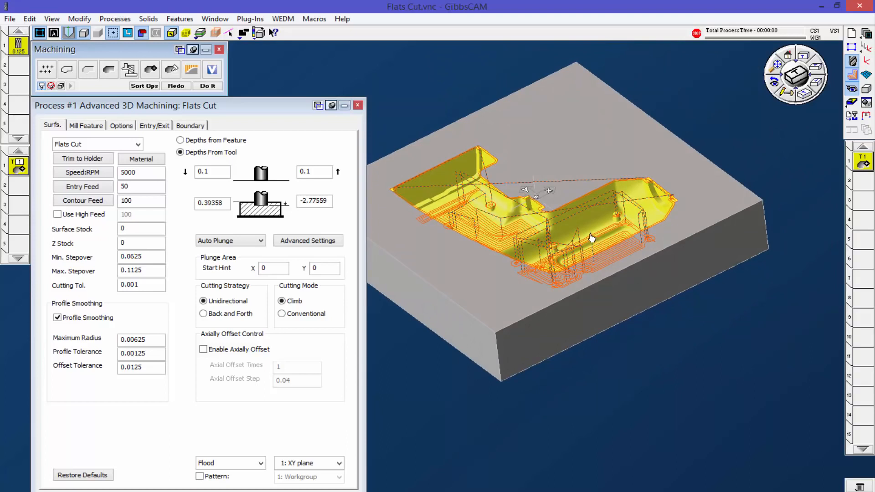
# Step: Switch to the empty GibbsCAM window and open the recent part file Steep Shallow
pyautogui.click(211, 491)
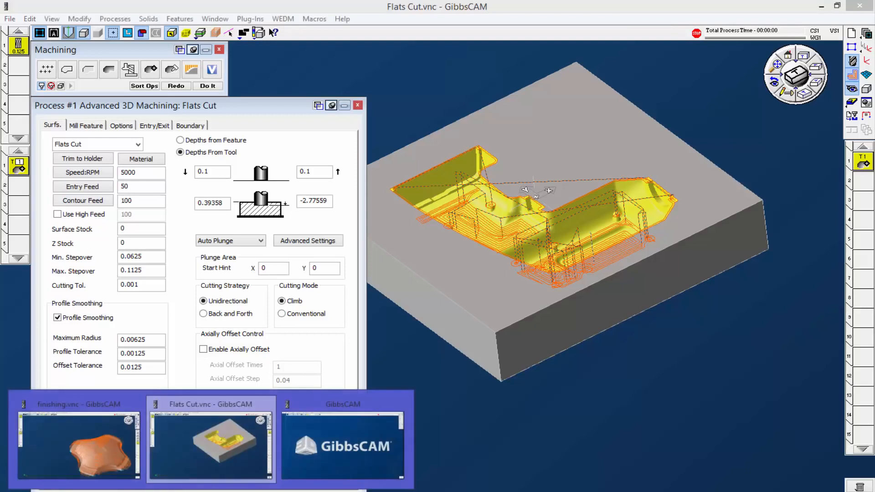
pyautogui.click(378, 458)
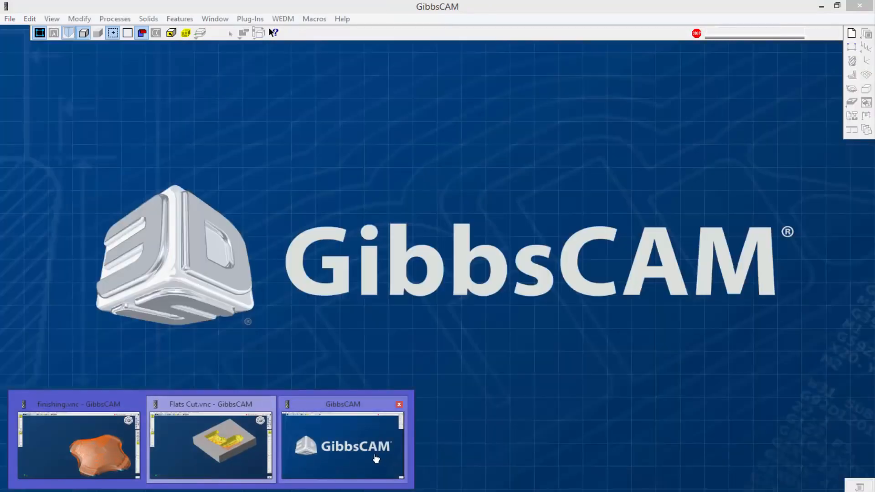
pyautogui.click(9, 19)
pyautogui.moveTo(50, 260)
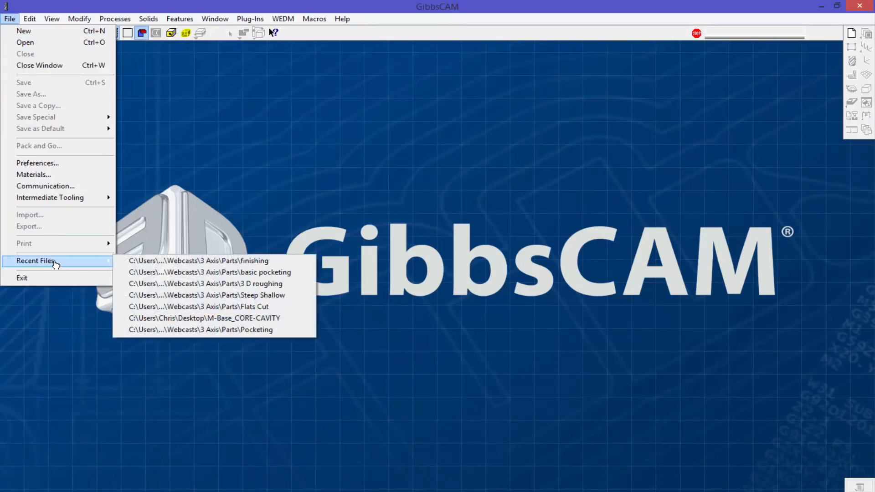
pyautogui.click(166, 295)
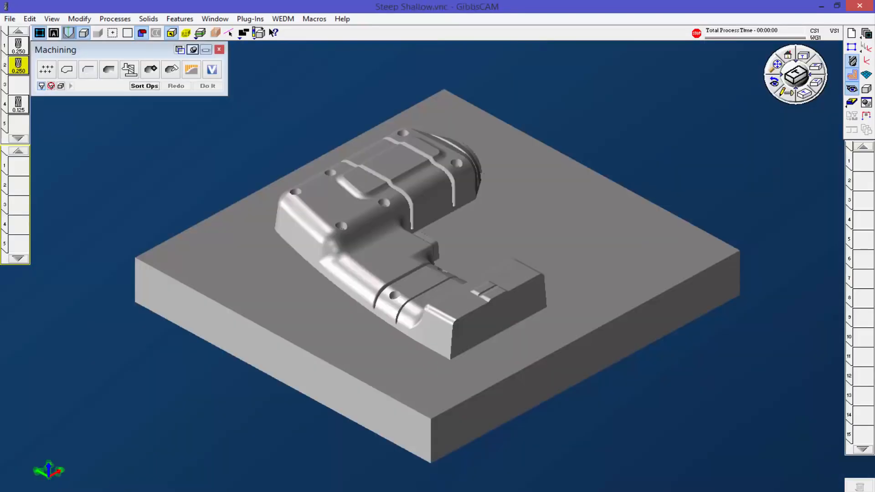
# Step: Create an Advanced 3D Machining process with the 0.125 tool, set to Flats Cut with a final depth of -1.25
pyautogui.moveTo(21, 105); pyautogui.dragTo(20, 169)
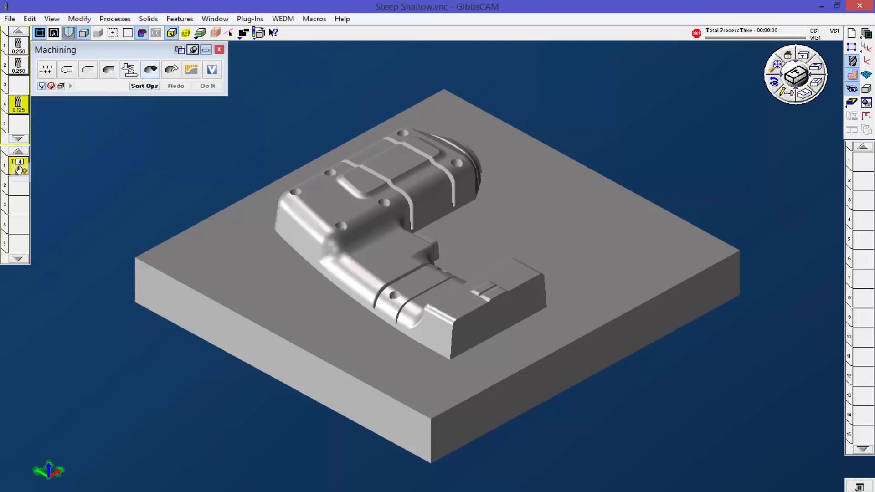
pyautogui.doubleClick(20, 169)
pyautogui.click(121, 145)
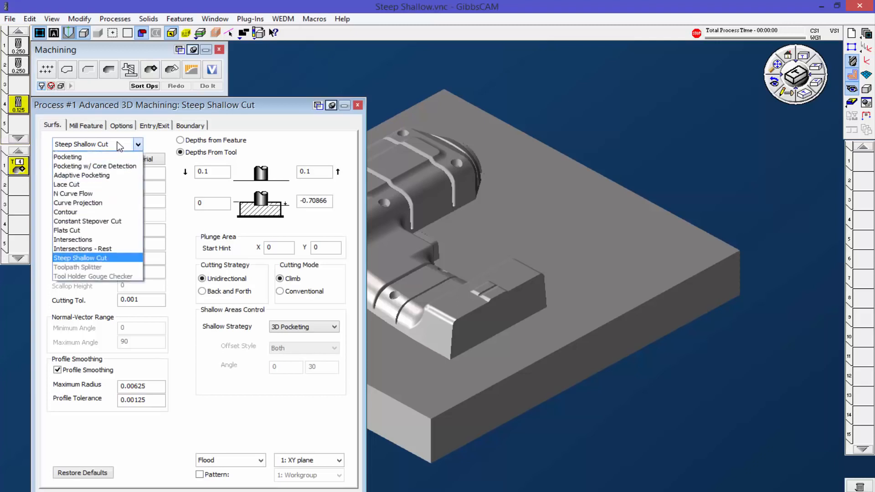
pyautogui.click(88, 232)
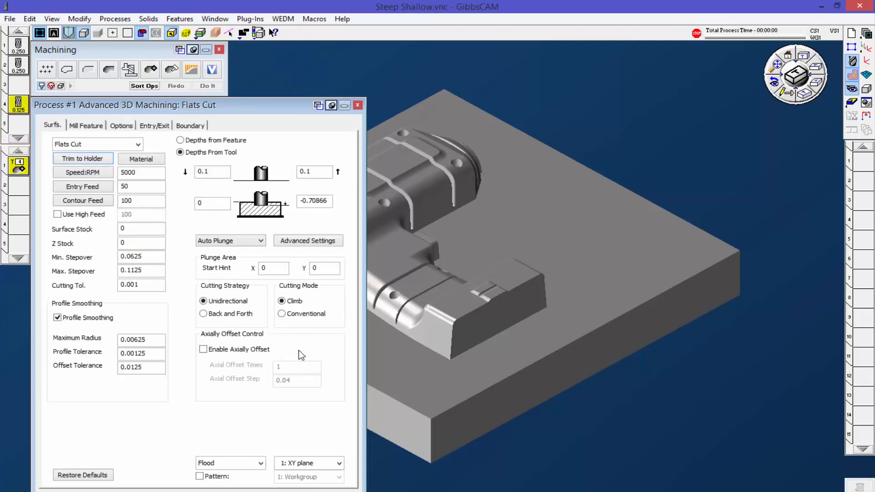
pyautogui.doubleClick(317, 201)
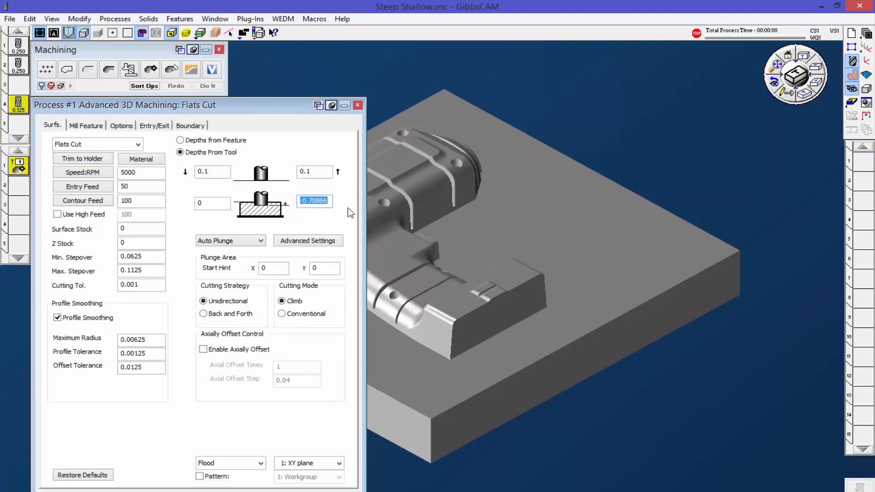
pyautogui.write('-1.25')
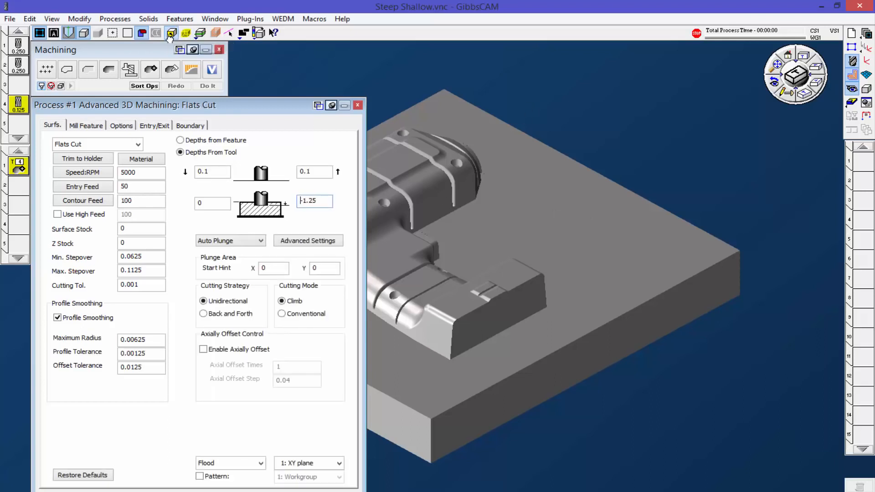
# Step: Select the raised core's faces only, leaving out the base block's top, side and underside faces
pyautogui.click(460, 379)
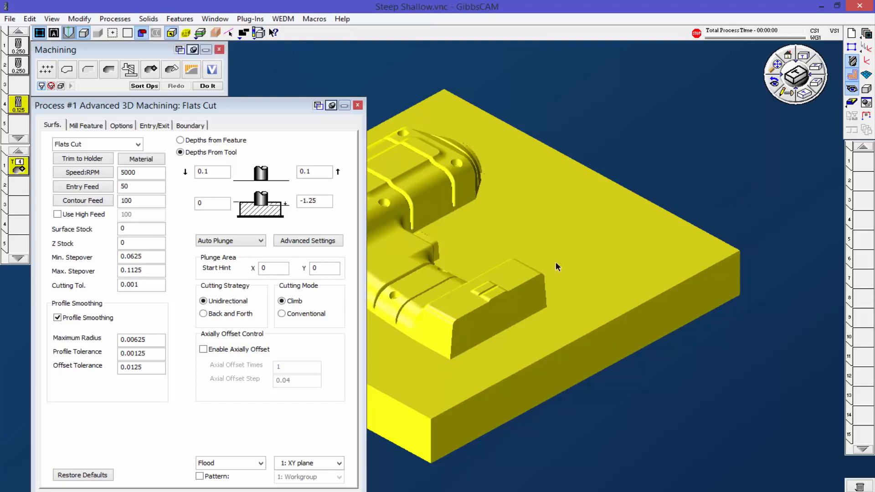
pyautogui.click(604, 349)
pyautogui.click(575, 353)
pyautogui.click(423, 427)
pyautogui.moveTo(632, 396); pyautogui.dragTo(479, 114, button='middle')
pyautogui.moveTo(569, 391); pyautogui.dragTo(582, 412, button='middle')
pyautogui.click(581, 411)
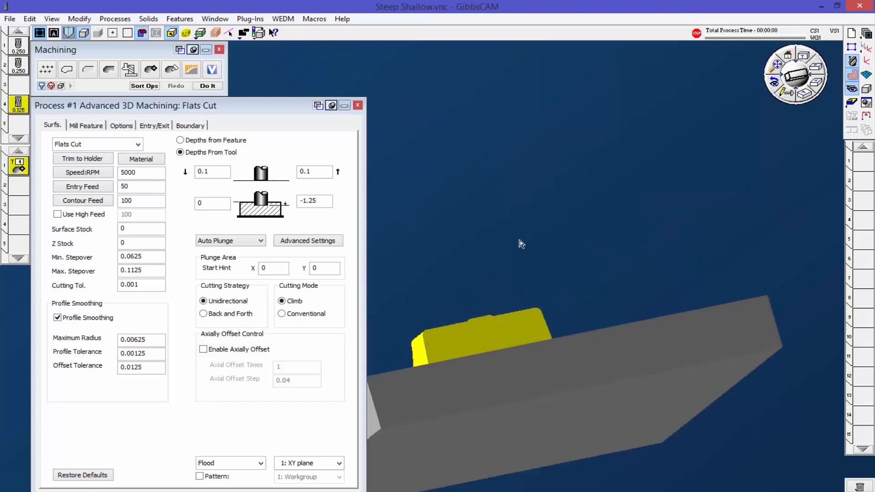
# Step: Generate the Flats Cut operation on the selected core faces
pyautogui.moveTo(521, 281); pyautogui.dragTo(667, 428, button='middle')
pyautogui.click(805, 96)
pyautogui.moveTo(494, 200); pyautogui.dragTo(772, 321, button='middle')
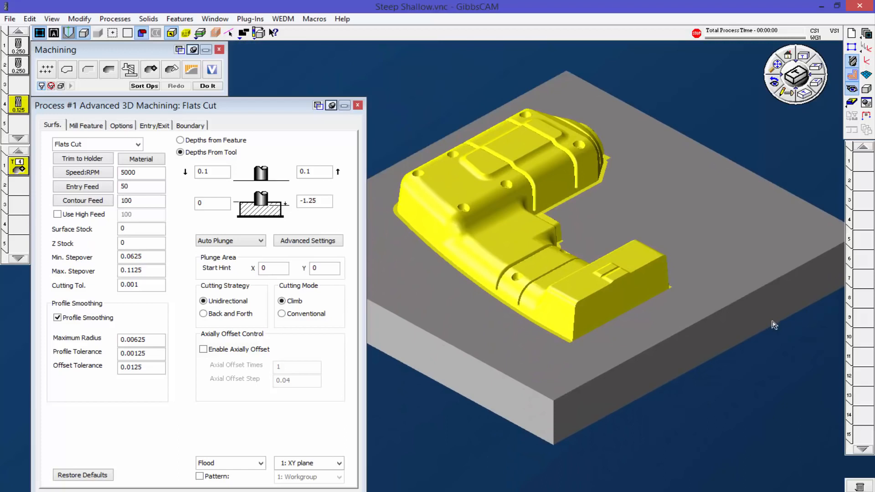
pyautogui.click(206, 88)
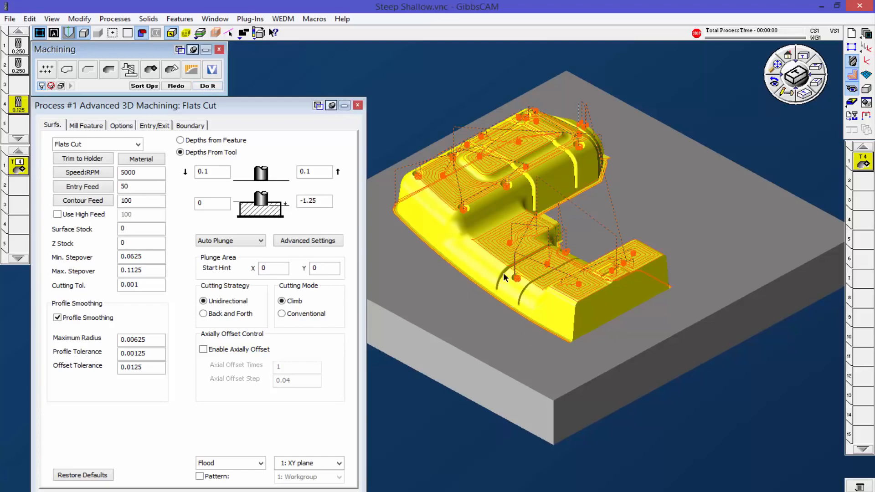
# Step: Change the process to Intersections, add the base block's top face to the selection, and regenerate the operation
pyautogui.scroll(8, 501, 281)
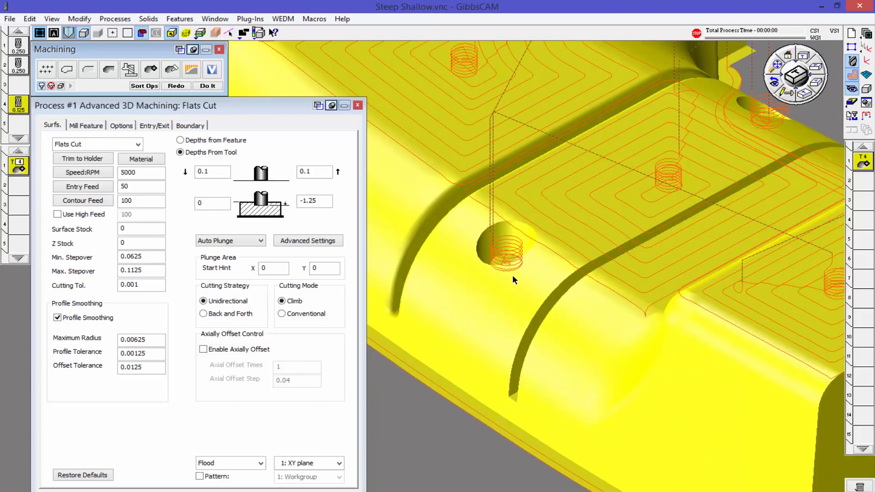
pyautogui.scroll(-5, 512, 275)
pyautogui.scroll(-6, 475, 272)
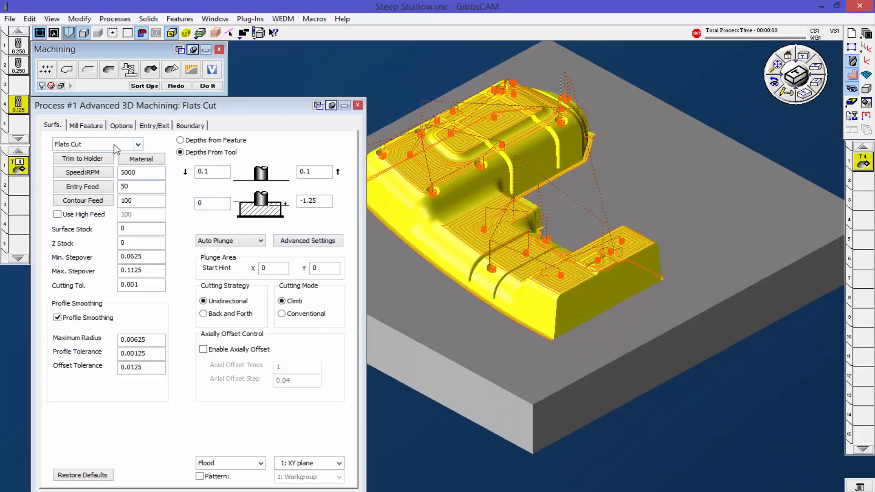
pyautogui.click(137, 145)
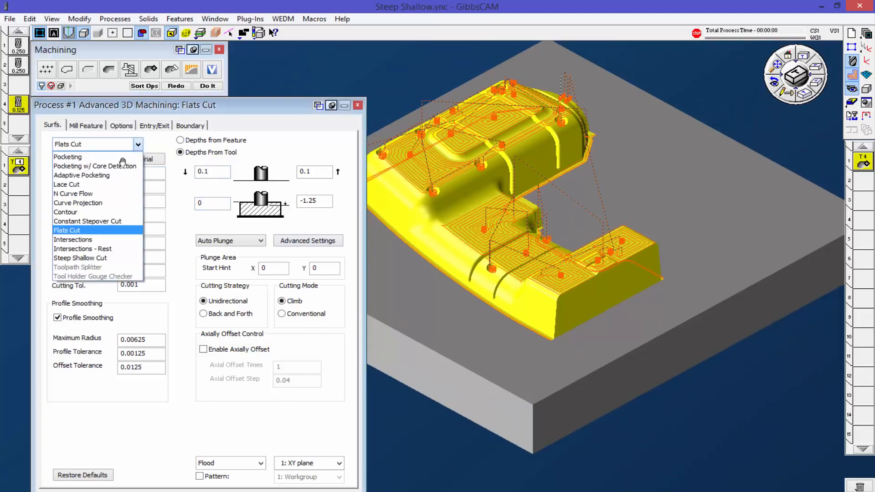
pyautogui.click(97, 246)
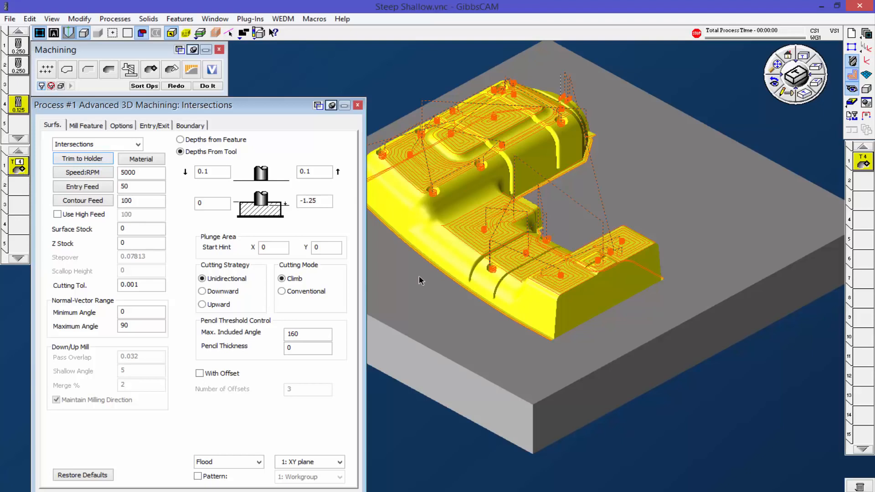
pyautogui.click(472, 318)
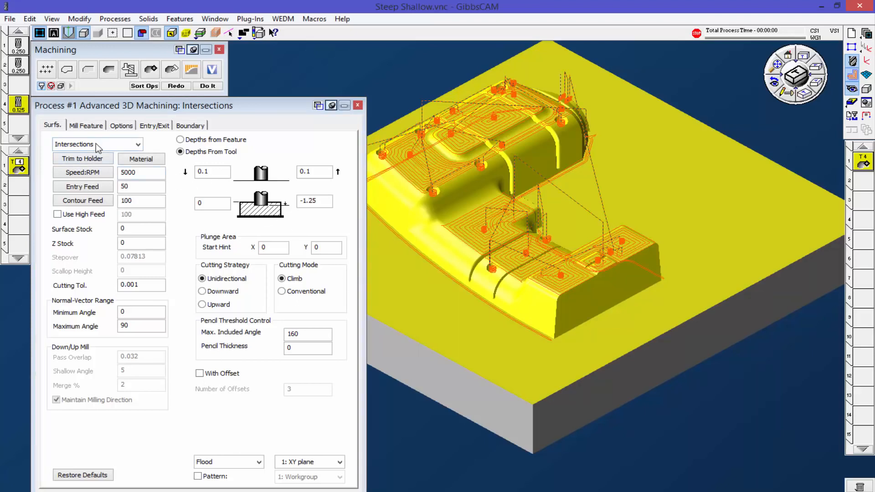
pyautogui.click(208, 86)
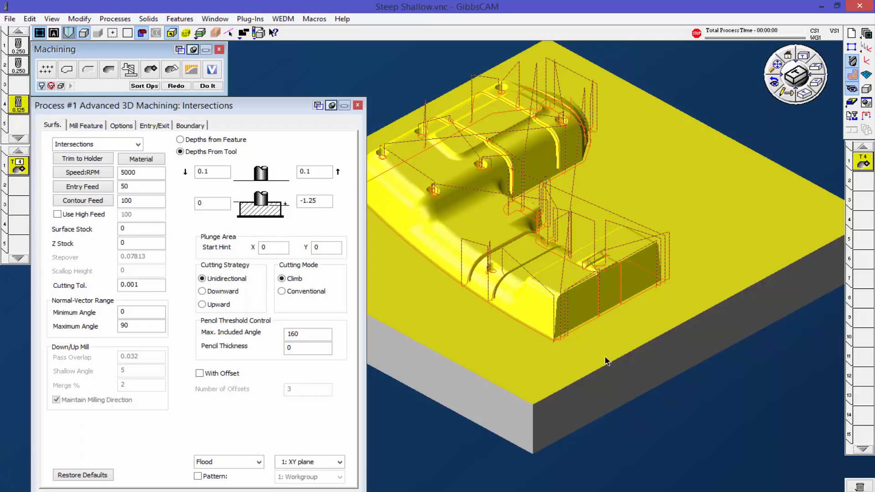
# Step: Examine the Intersections toolpath along the core's grooves, holes, corners and base edge
pyautogui.scroll(3, 589, 331)
pyautogui.scroll(-1, 625, 293)
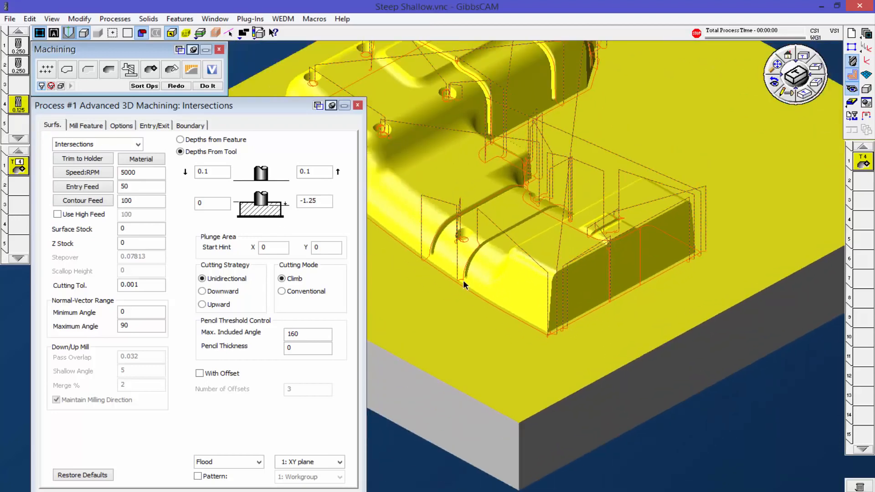
pyautogui.scroll(2, 459, 281)
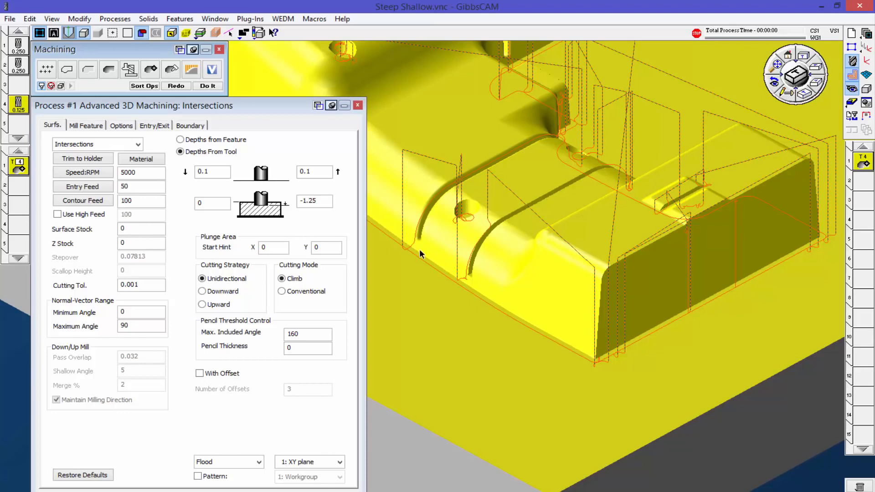
pyautogui.scroll(-2, 423, 256)
pyautogui.scroll(-2, 566, 116)
pyautogui.scroll(2, 543, 92)
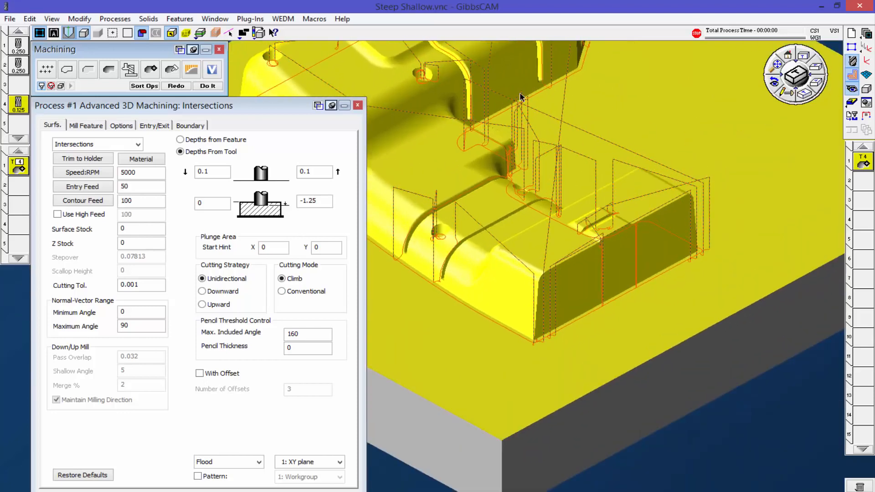
pyautogui.scroll(-3, 515, 177)
pyautogui.moveTo(559, 201); pyautogui.dragTo(639, 218, button='middle')
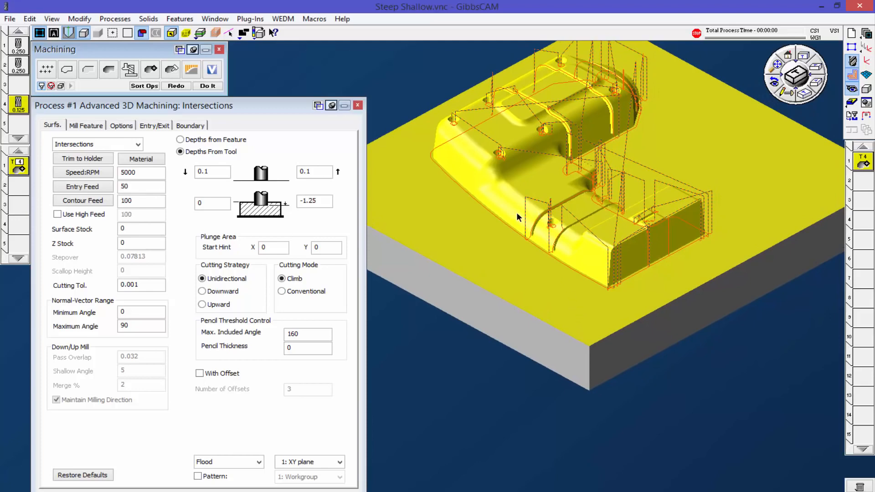
pyautogui.scroll(2, 501, 245)
pyautogui.scroll(-2, 542, 239)
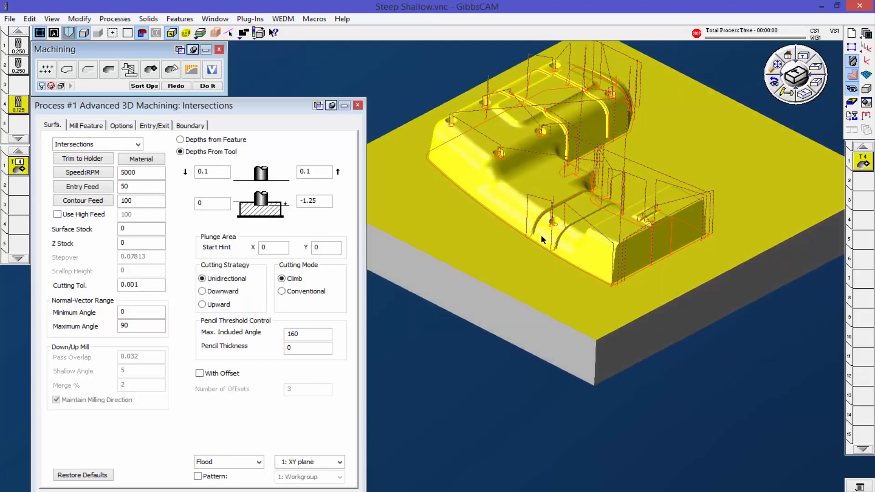
pyautogui.scroll(2, 488, 207)
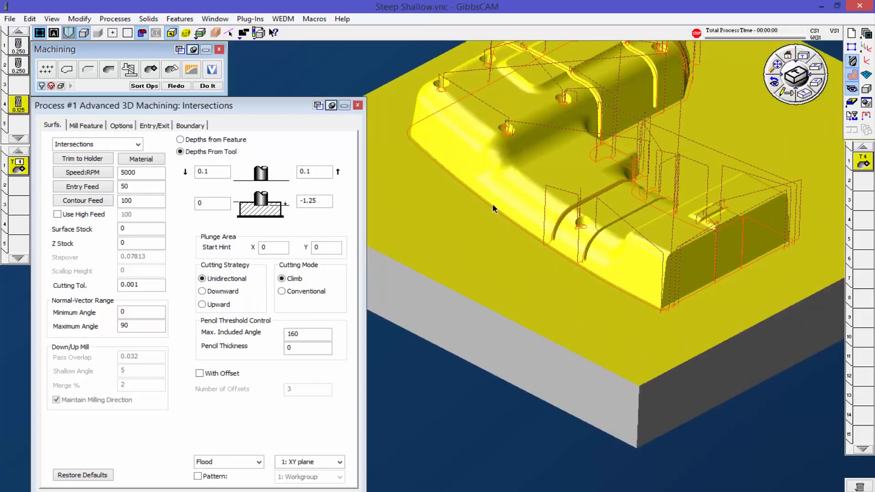
pyautogui.scroll(-2, 559, 237)
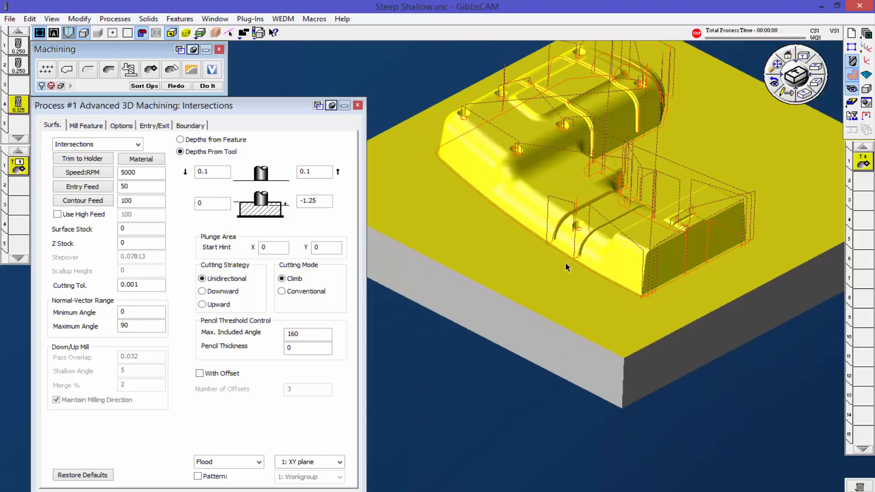
pyautogui.scroll(-3, 540, 332)
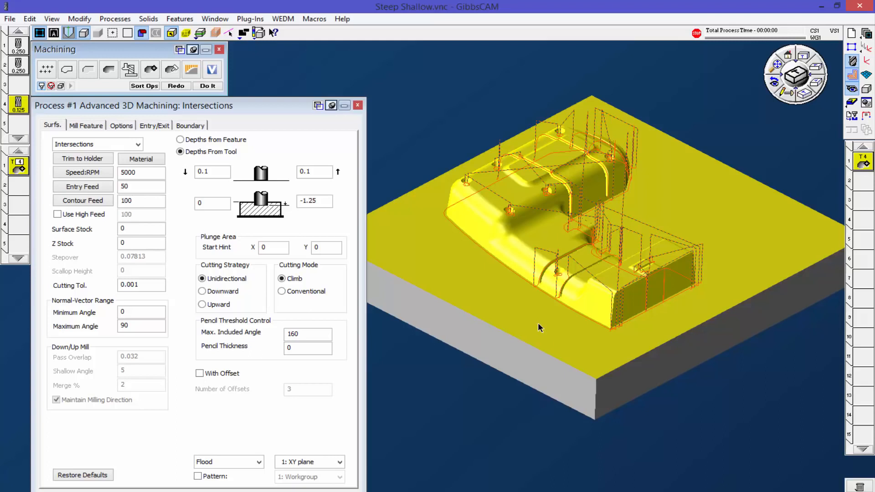
# Step: Change the process to Intersections - Rest with a reference tool diameter of 0.25 and a corner radius of 0.125
pyautogui.click(138, 145)
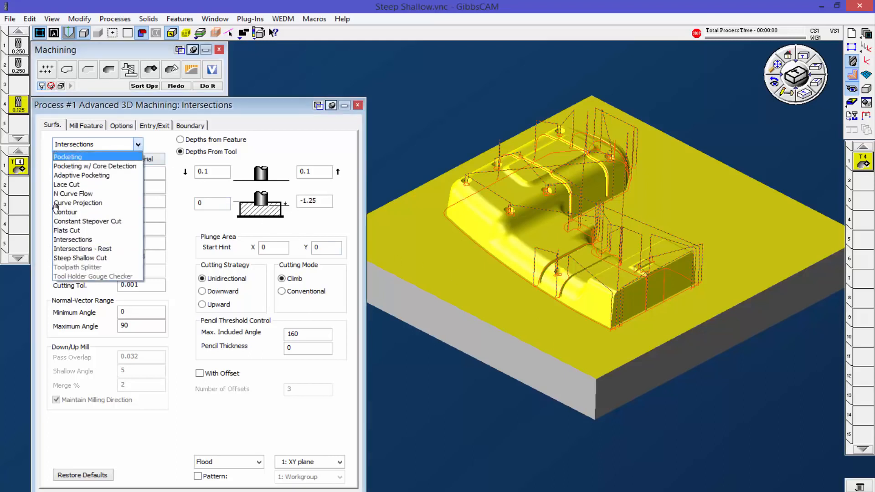
pyautogui.click(73, 249)
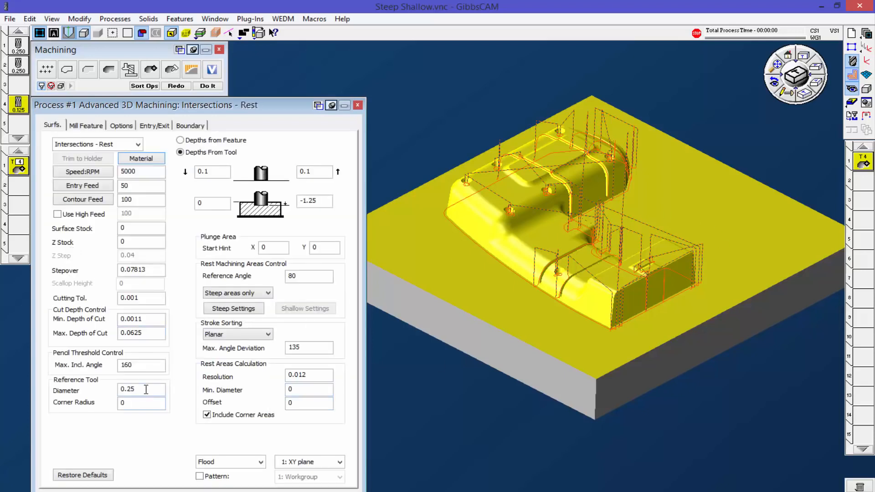
pyautogui.moveTo(148, 391); pyautogui.dragTo(113, 392)
pyautogui.doubleClick(135, 402)
pyautogui.write('.125')
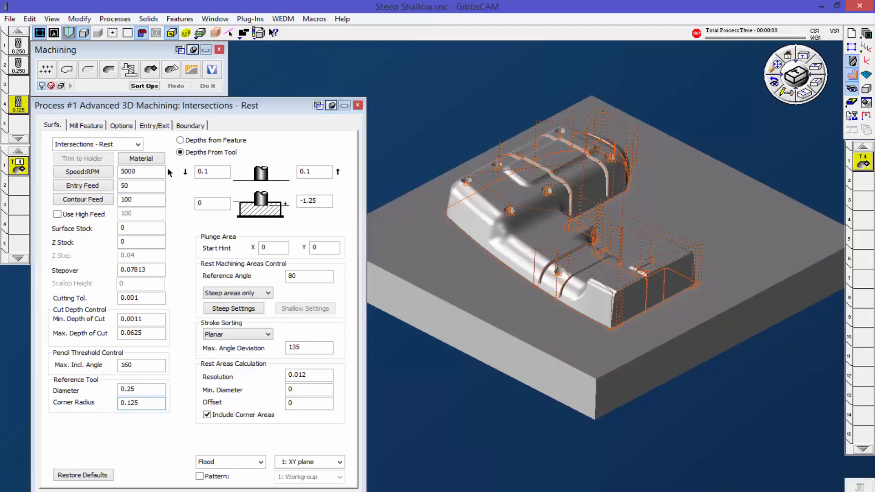
# Step: Generate a Steep Shallow Cut operation on the whole solid body with Z step and stepover both set to 0.05
pyautogui.click(138, 144)
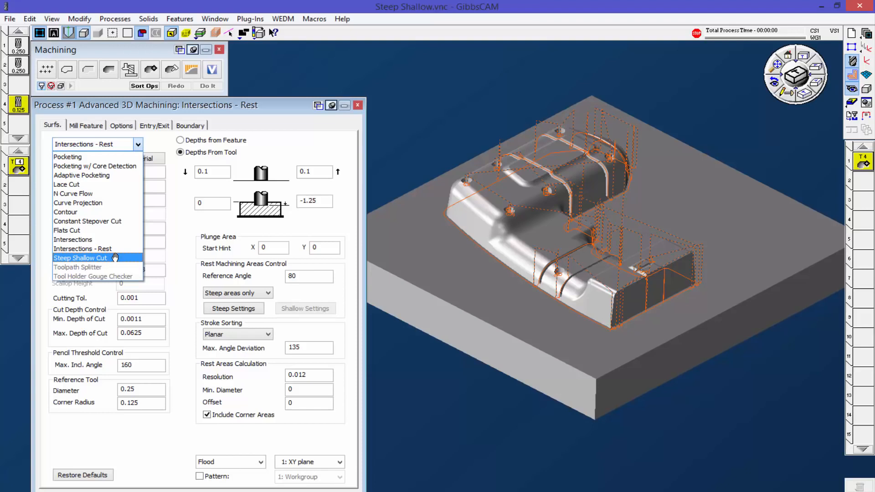
pyautogui.click(455, 230)
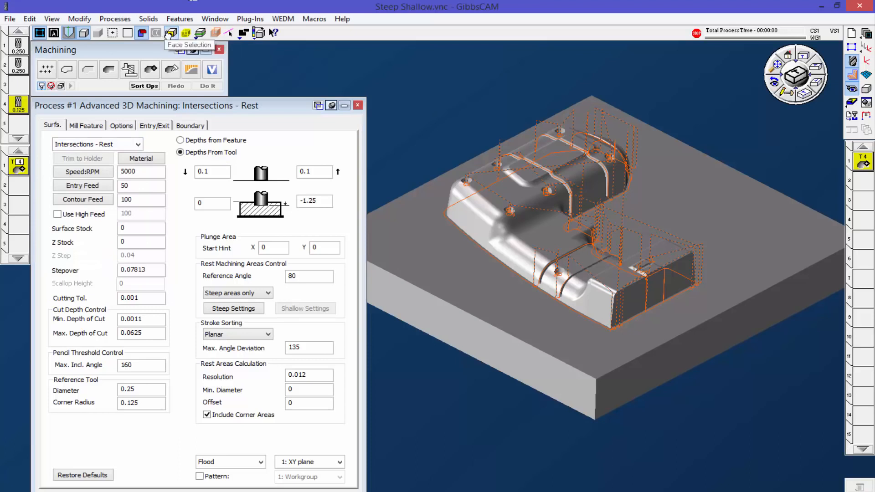
pyautogui.click(471, 268)
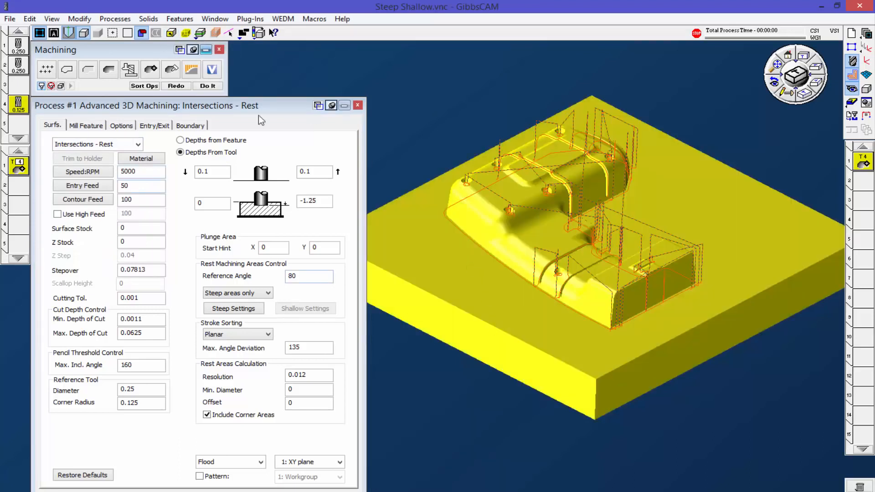
pyautogui.click(137, 144)
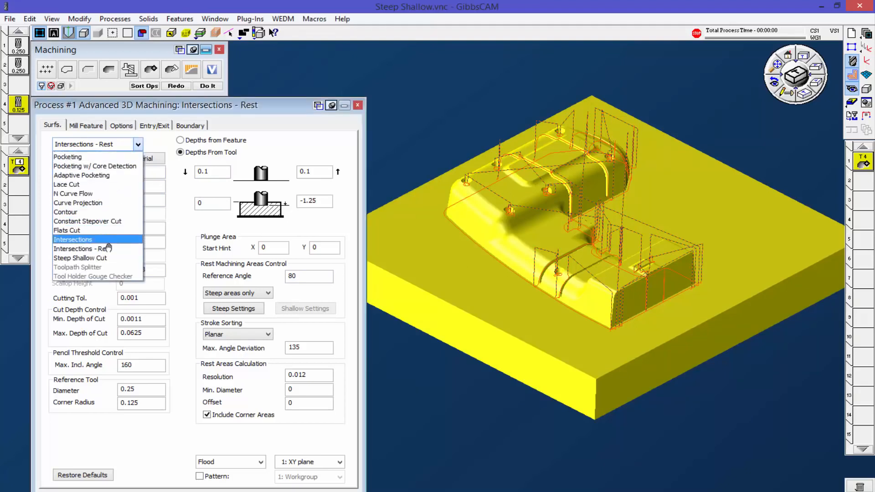
pyautogui.click(108, 259)
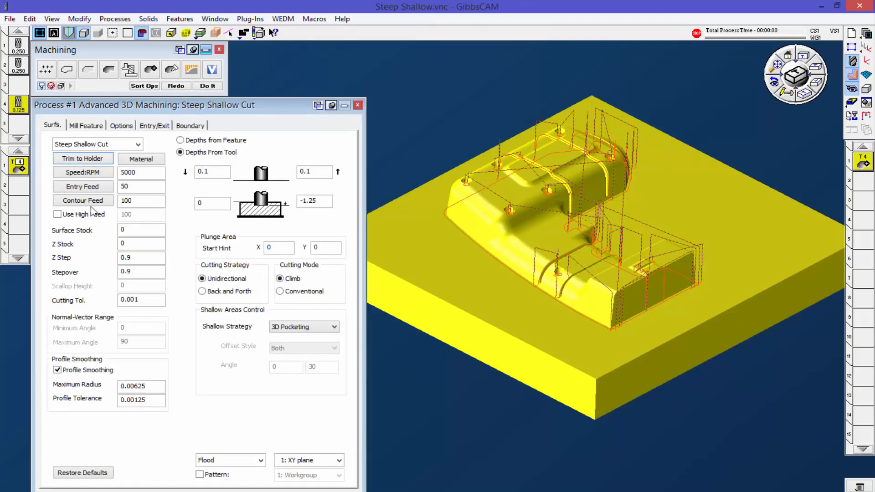
pyautogui.click(208, 87)
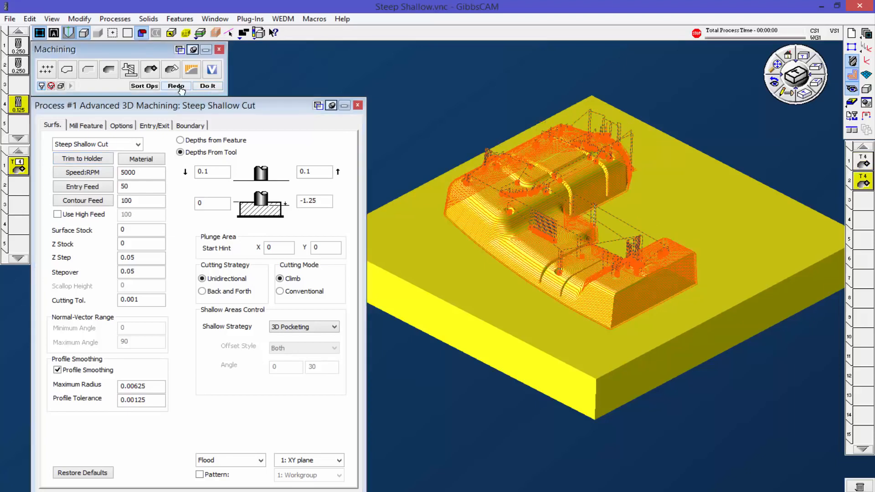
# Step: Examine the Steep Shallow Cut passes on the core's flat areas and steep walls in plan, side and isometric views
pyautogui.moveTo(643, 233); pyautogui.dragTo(708, 178, button='middle')
pyautogui.scroll(5, 736, 216)
pyautogui.moveTo(653, 225); pyautogui.dragTo(681, 274, button='middle')
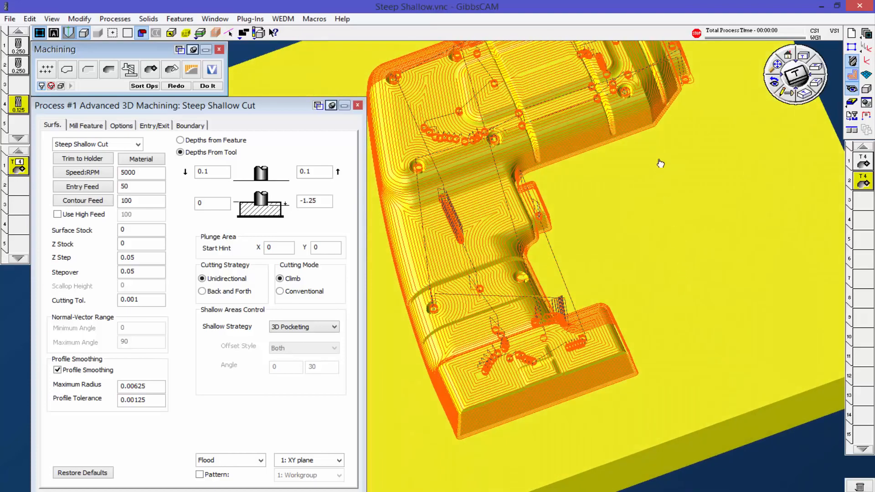
pyautogui.click(800, 68)
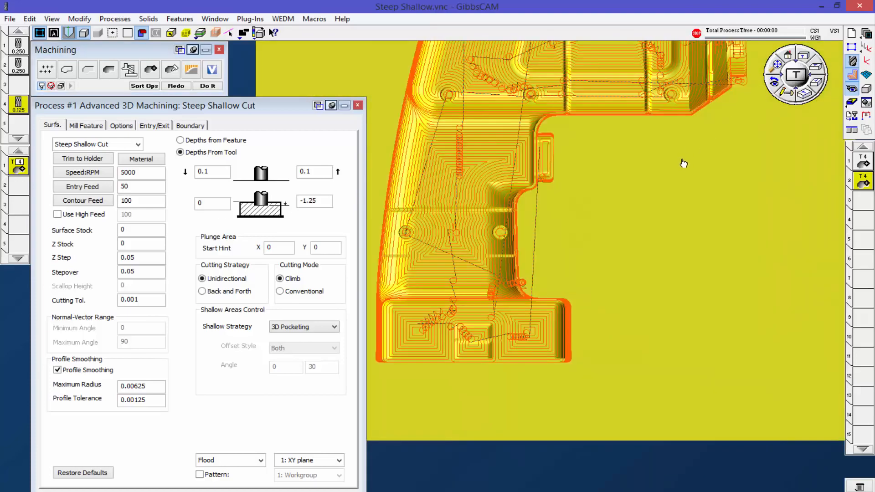
pyautogui.scroll(-3, 674, 168)
pyautogui.scroll(-2, 638, 218)
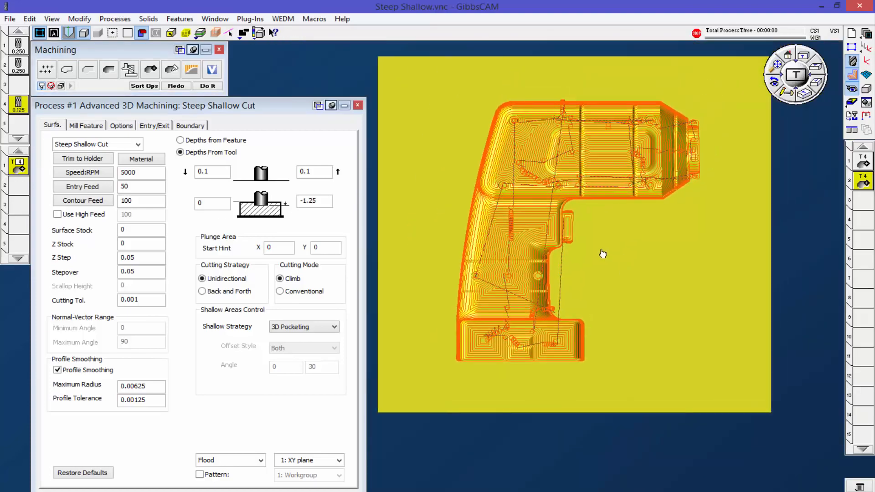
pyautogui.scroll(1, 602, 253)
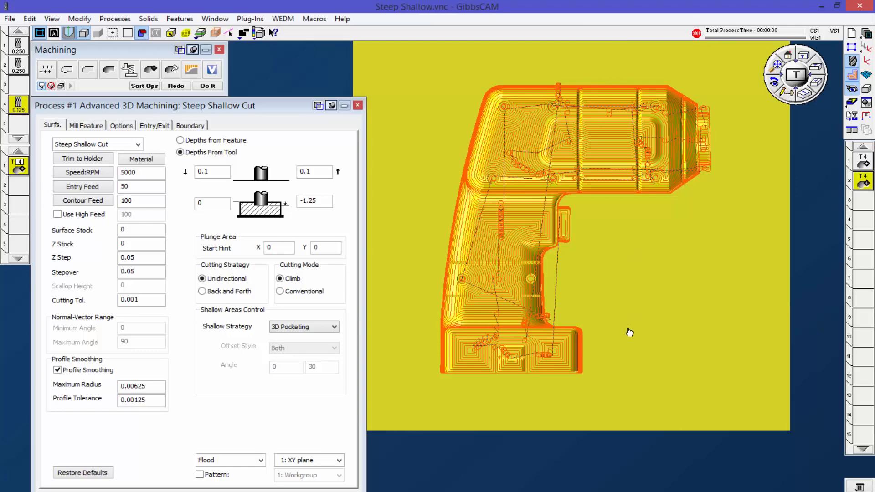
pyautogui.click(817, 68)
pyautogui.scroll(4, 598, 223)
pyautogui.scroll(2, 623, 225)
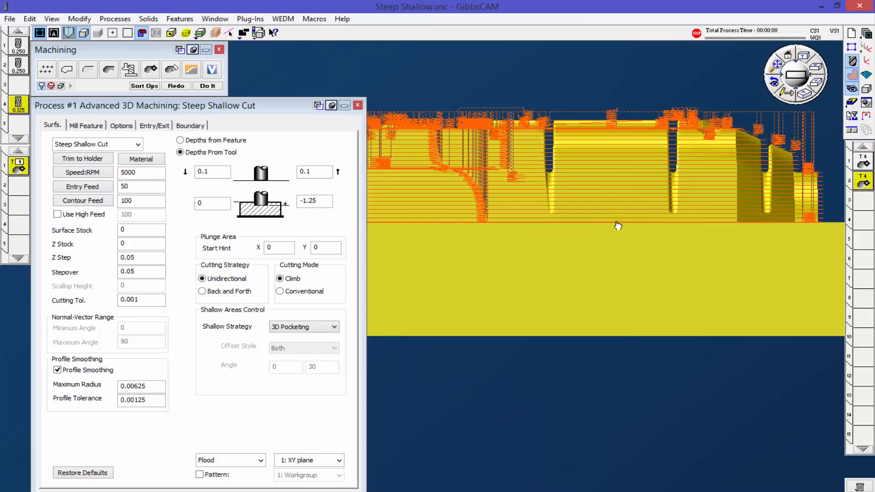
pyautogui.scroll(1, 624, 174)
pyautogui.scroll(-4, 623, 175)
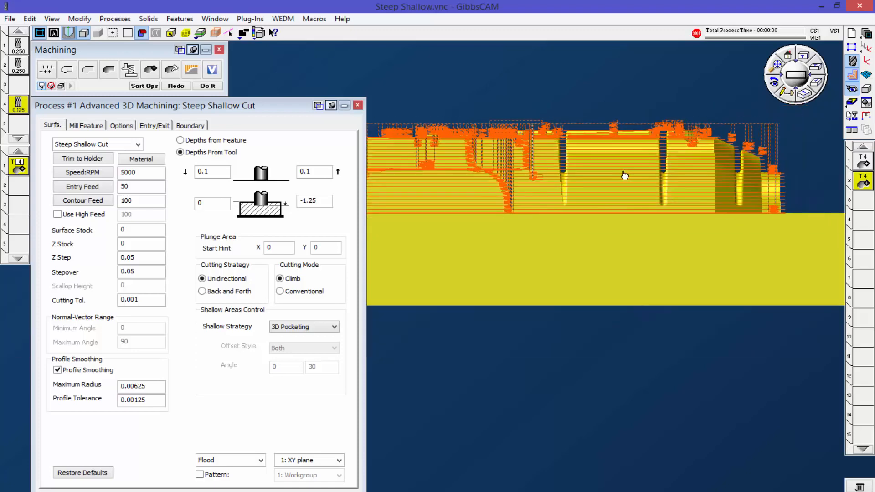
pyautogui.click(806, 93)
pyautogui.scroll(-2, 706, 206)
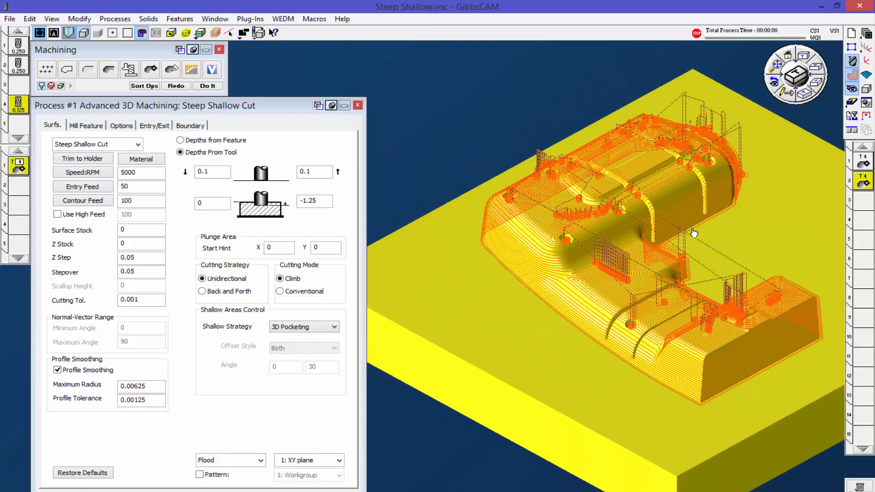
pyautogui.scroll(-2, 569, 216)
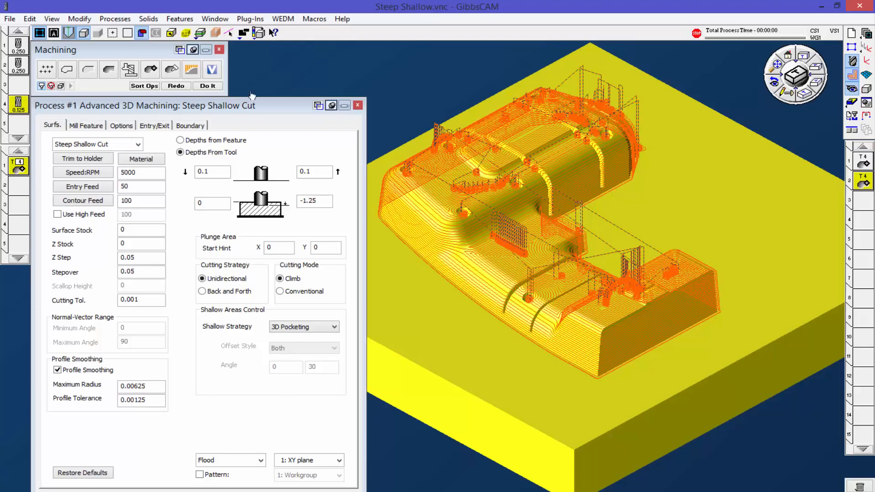
# Step: Delete both generated operations and close the Advanced 3D Machining process window
pyautogui.click(138, 144)
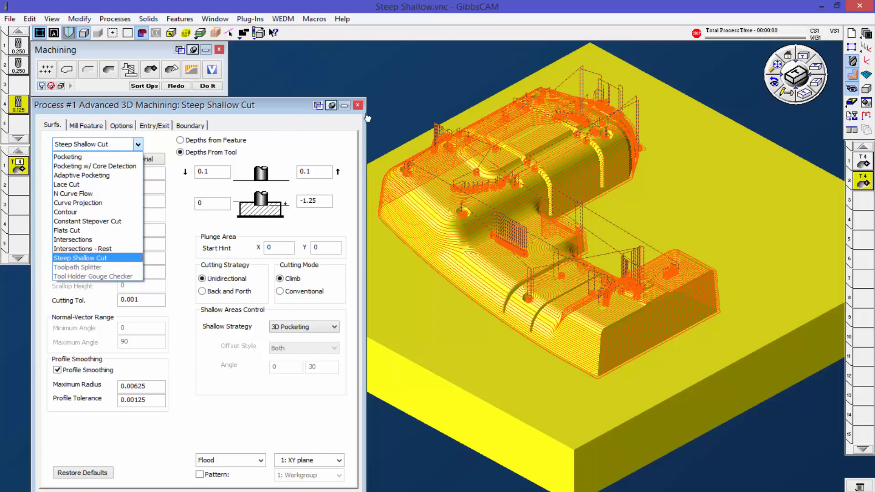
pyautogui.click(439, 87)
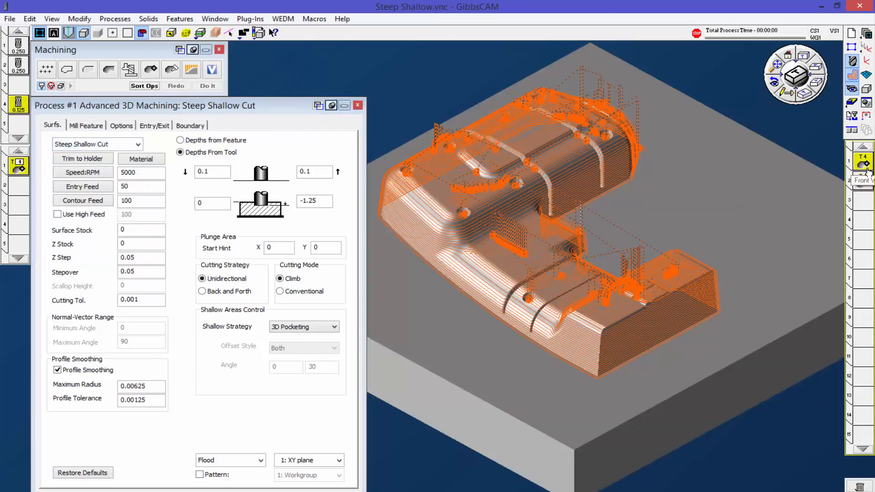
pyautogui.moveTo(867, 181); pyautogui.dragTo(859, 487)
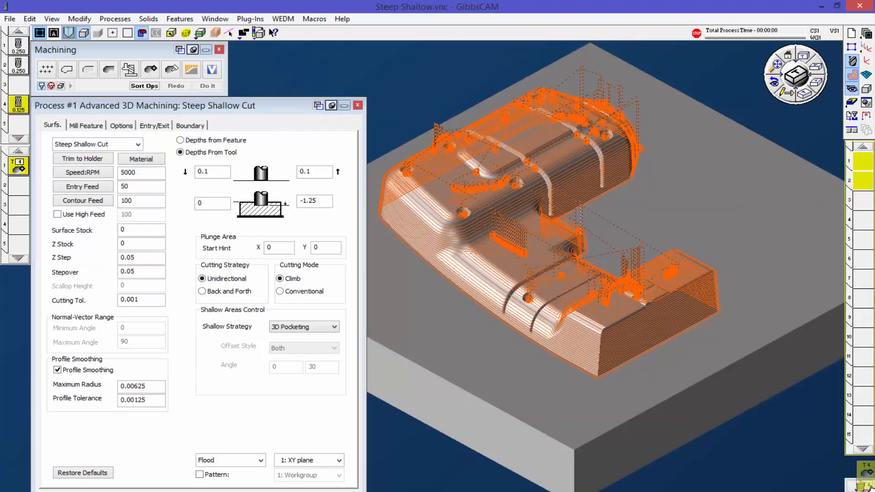
pyautogui.click(358, 105)
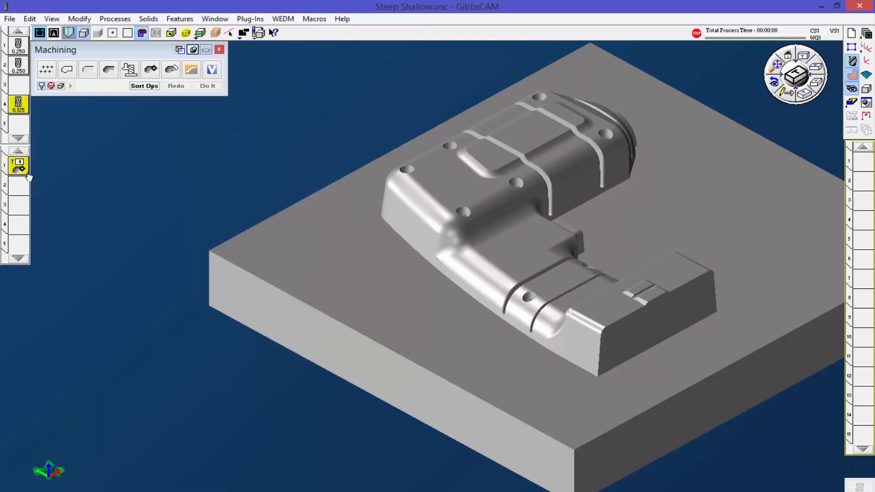
# Step: Remove the remaining 0.125 tool process from the process list and fit the whole part in view
pyautogui.moveTo(18, 168); pyautogui.dragTo(335, 263)
pyautogui.moveTo(684, 391); pyautogui.dragTo(859, 487)
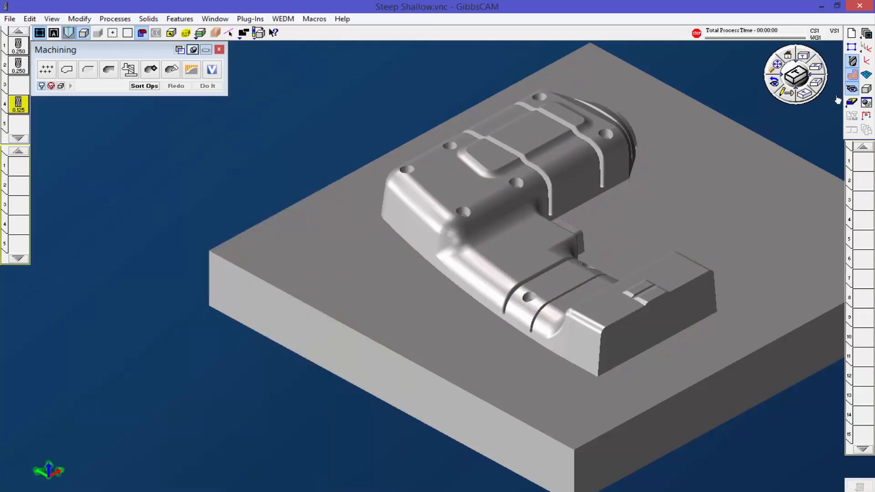
pyautogui.click(777, 64)
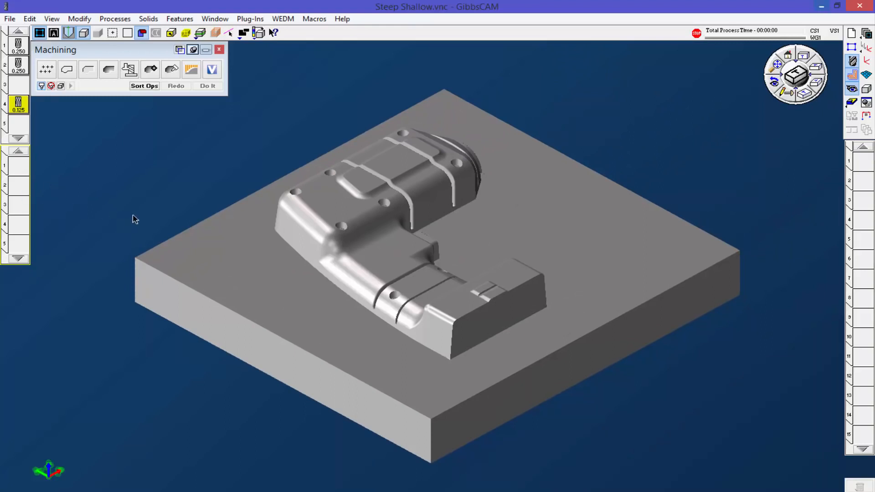
# Step: Generate a Lace Cut operation on the whole solid body using tool 1, the 0.25 ball end mill
pyautogui.moveTo(19, 46); pyautogui.dragTo(19, 165)
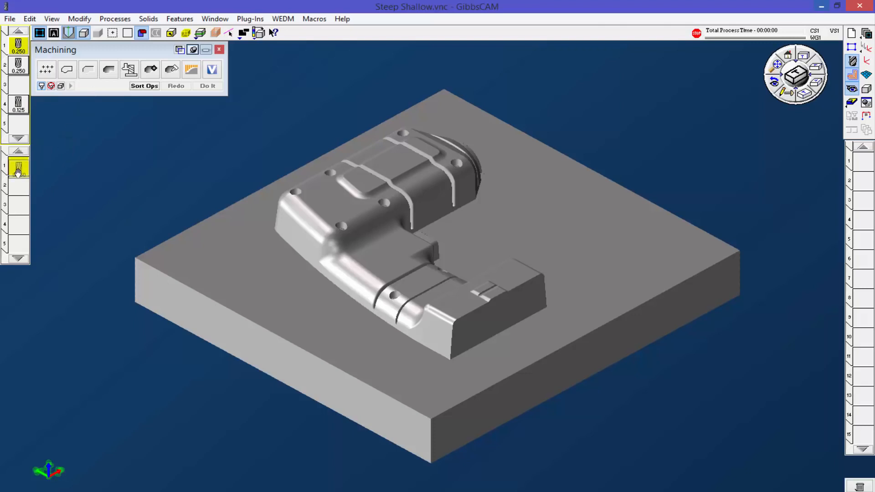
pyautogui.moveTo(149, 71); pyautogui.dragTo(19, 165)
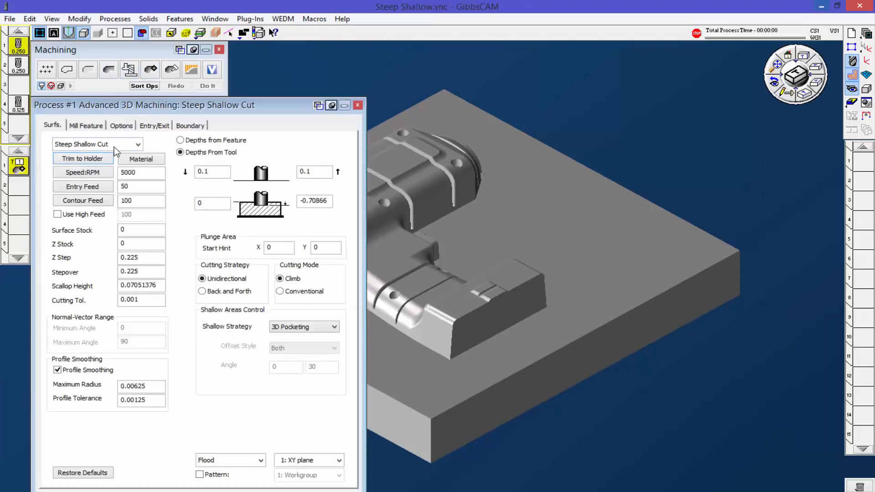
pyautogui.click(115, 146)
pyautogui.click(97, 186)
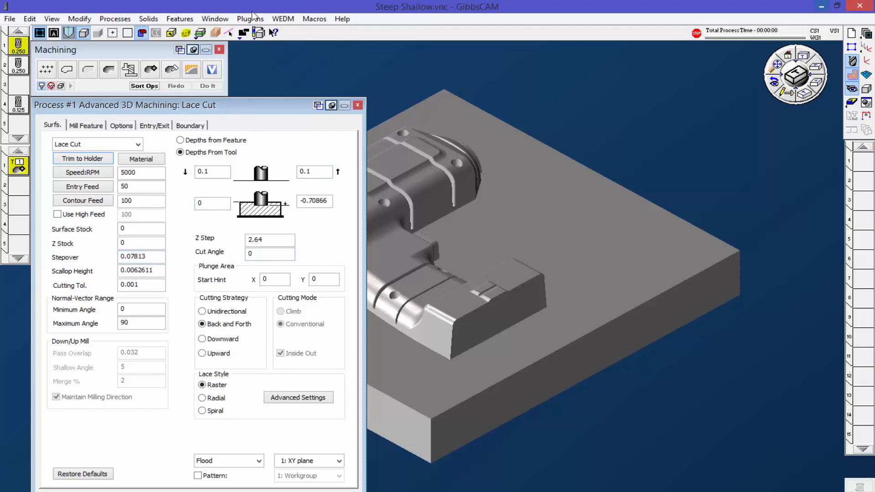
pyautogui.click(491, 191)
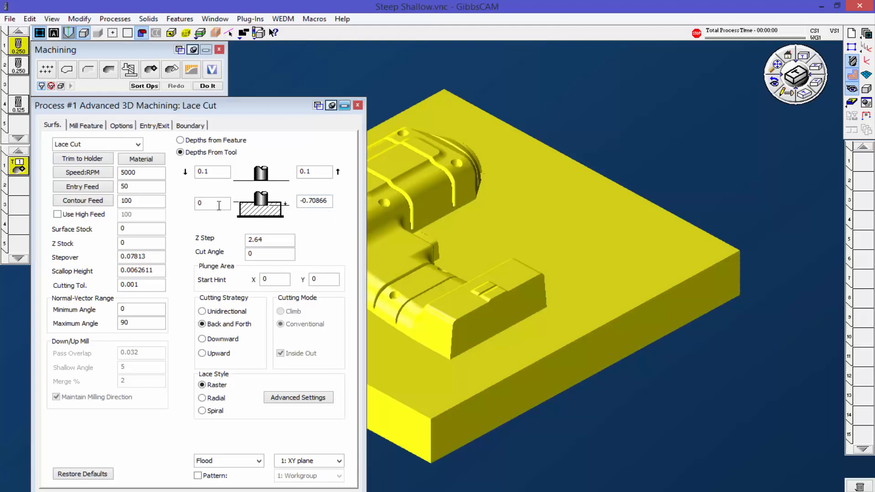
pyautogui.click(205, 87)
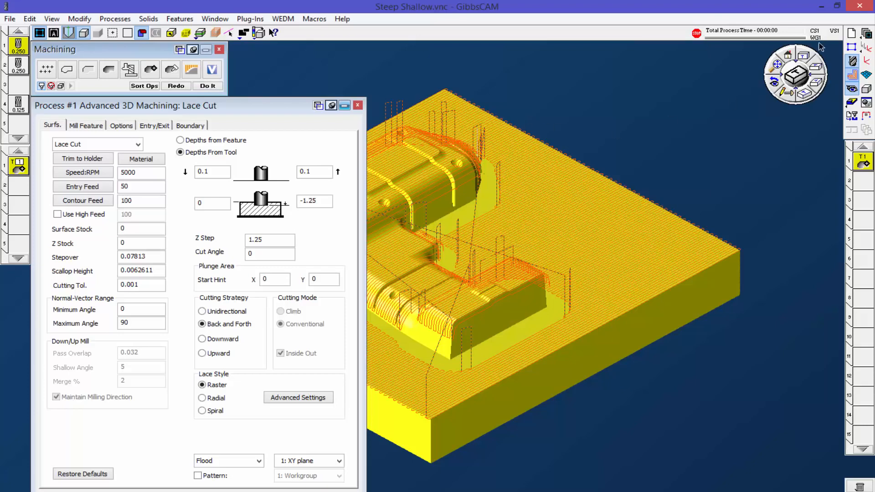
# Step: Examine the Lace Cut passes around the core in plan and tilted views and review tool 1's length and holder settings
pyautogui.click(804, 56)
pyautogui.moveTo(620, 250); pyautogui.dragTo(750, 242, button='middle')
pyautogui.moveTo(652, 294); pyautogui.dragTo(491, 255, button='middle')
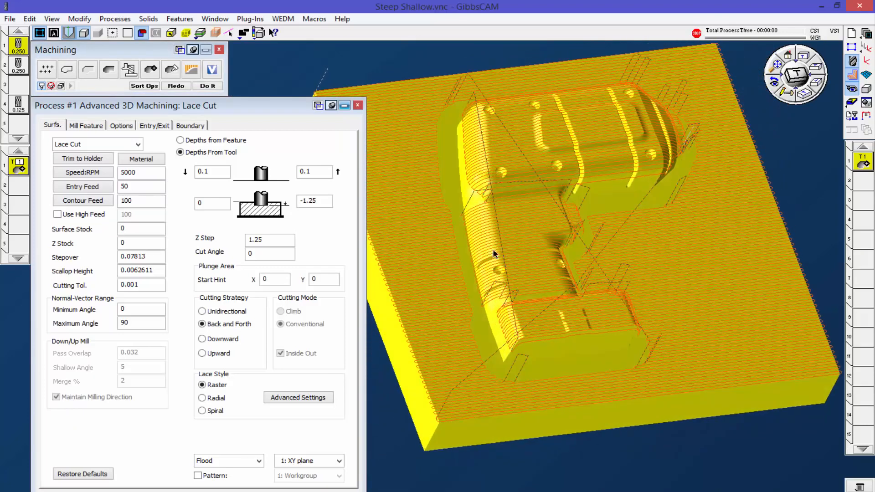
pyautogui.moveTo(705, 326); pyautogui.dragTo(356, 246, button='middle')
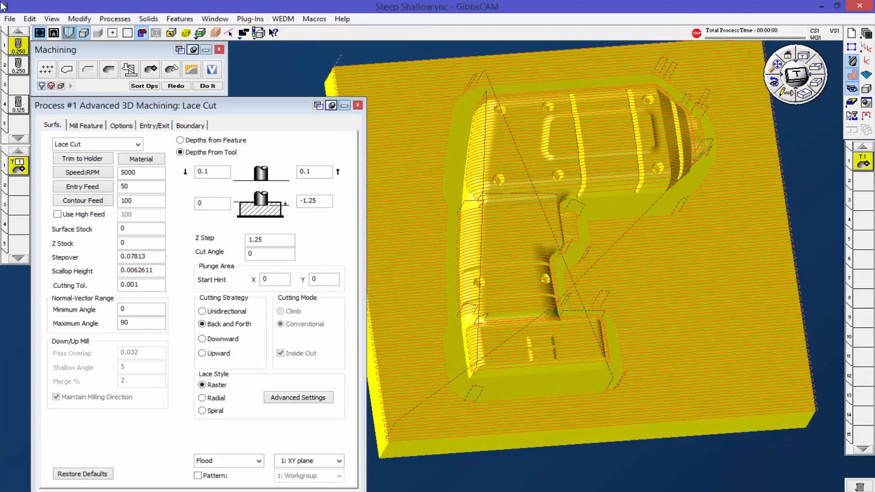
pyautogui.doubleClick(18, 46)
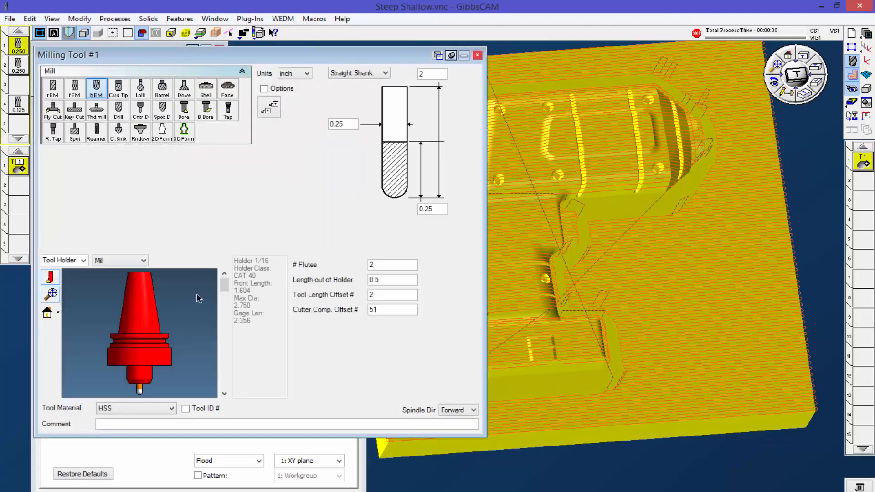
pyautogui.moveTo(692, 360); pyautogui.dragTo(581, 284, button='middle')
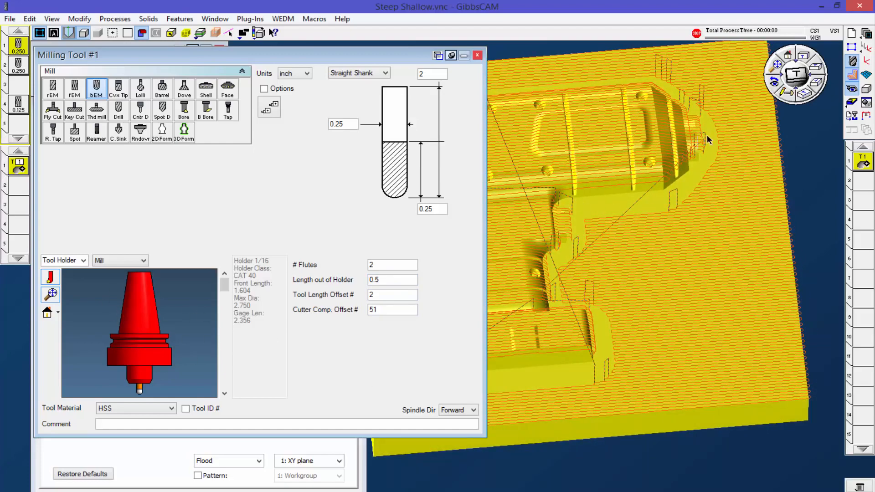
pyautogui.moveTo(635, 260); pyautogui.dragTo(595, 318, button='middle')
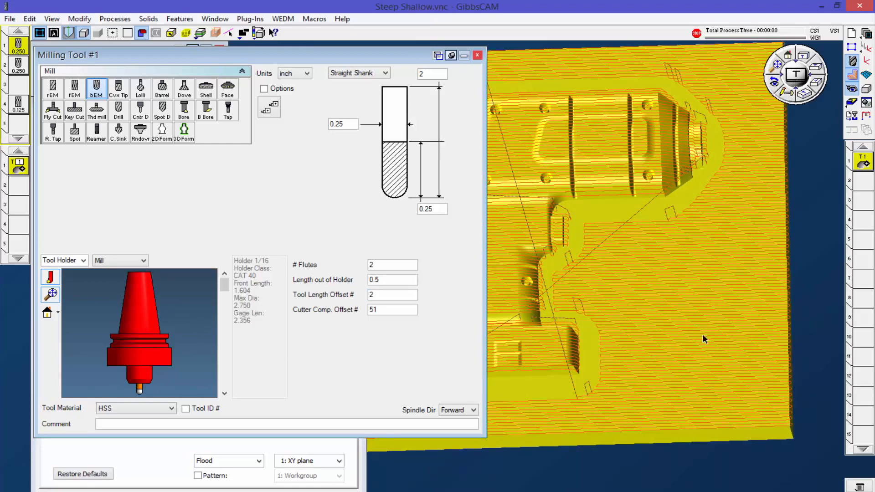
pyautogui.moveTo(614, 329); pyautogui.dragTo(649, 349, button='middle')
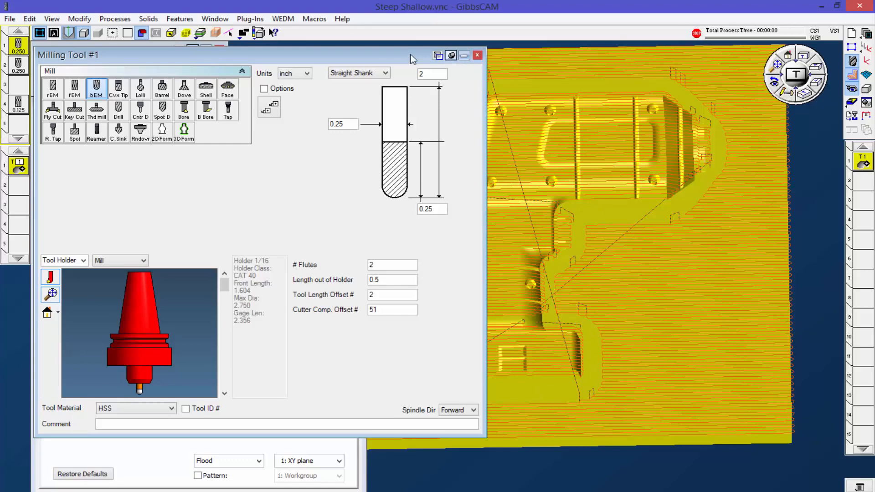
pyautogui.click(476, 55)
# Step: Check the length and holder settings of tool 2 for comparison with tool 1
pyautogui.moveTo(543, 85); pyautogui.dragTo(569, 154, button='middle')
pyautogui.click(22, 68)
pyautogui.doubleClick(23, 70)
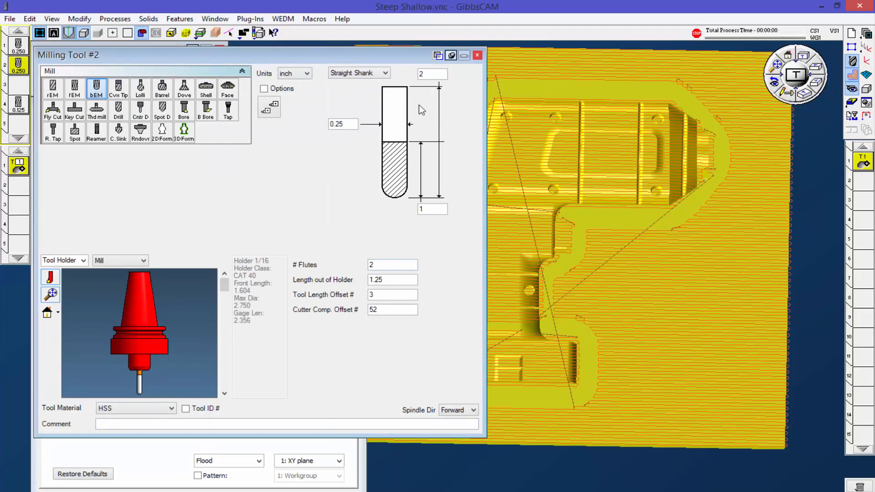
pyautogui.click(477, 56)
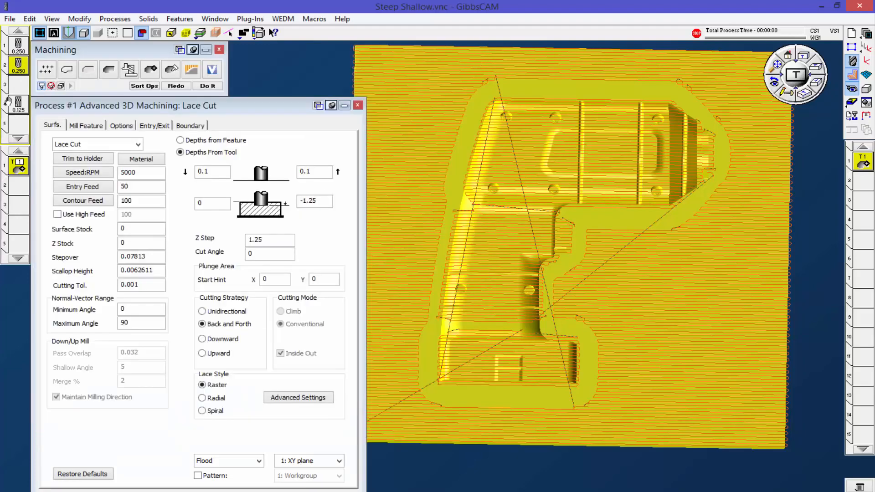
# Step: Add a second Advanced 3D Machining process with tool 2, set it to Tool Holder Gouge Checker, and generate its operation
pyautogui.moveTo(18, 64); pyautogui.dragTo(22, 189)
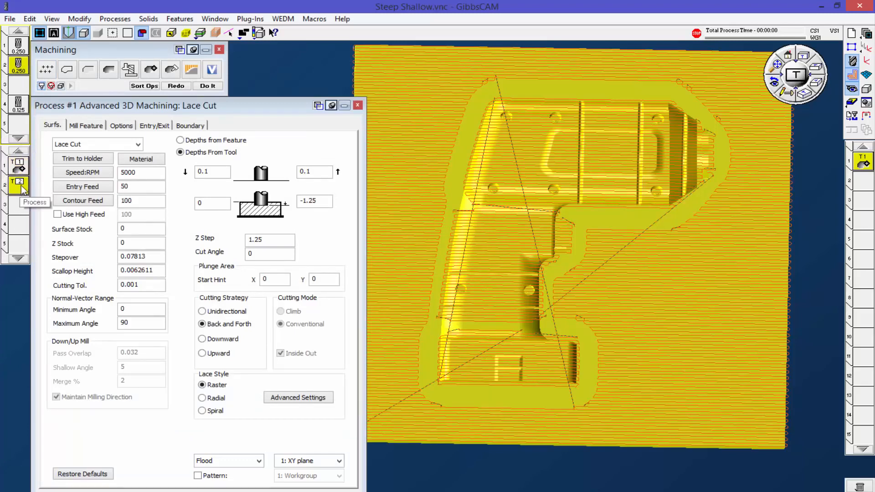
pyautogui.moveTo(151, 72); pyautogui.dragTo(21, 190)
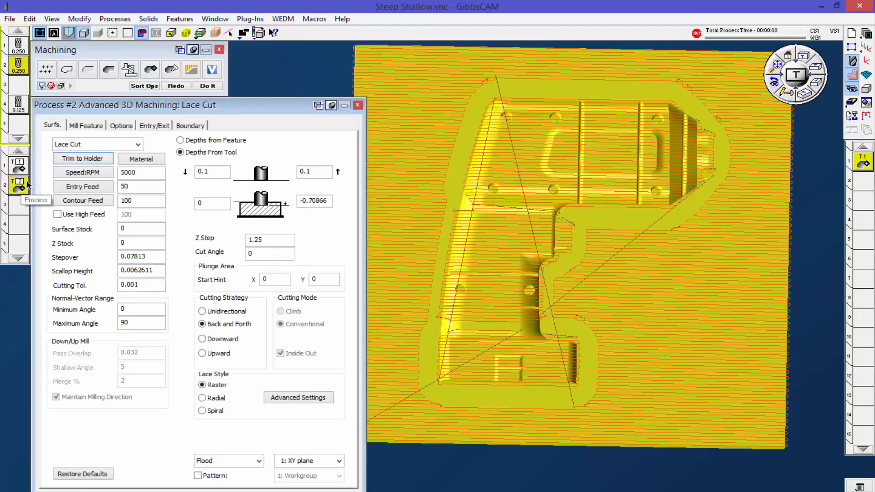
pyautogui.click(137, 144)
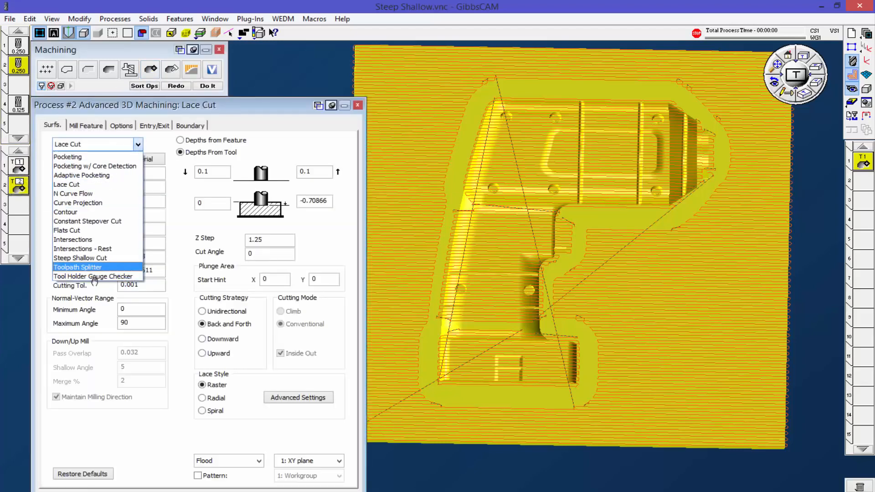
pyautogui.click(69, 276)
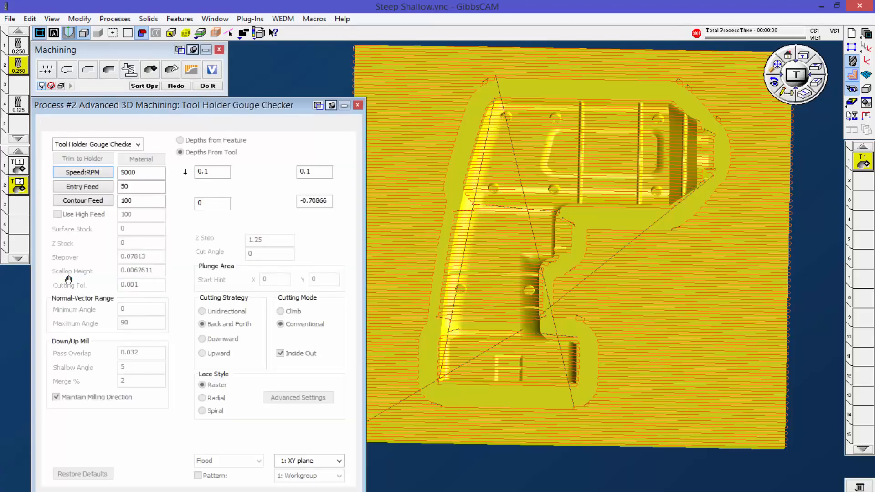
pyautogui.click(176, 86)
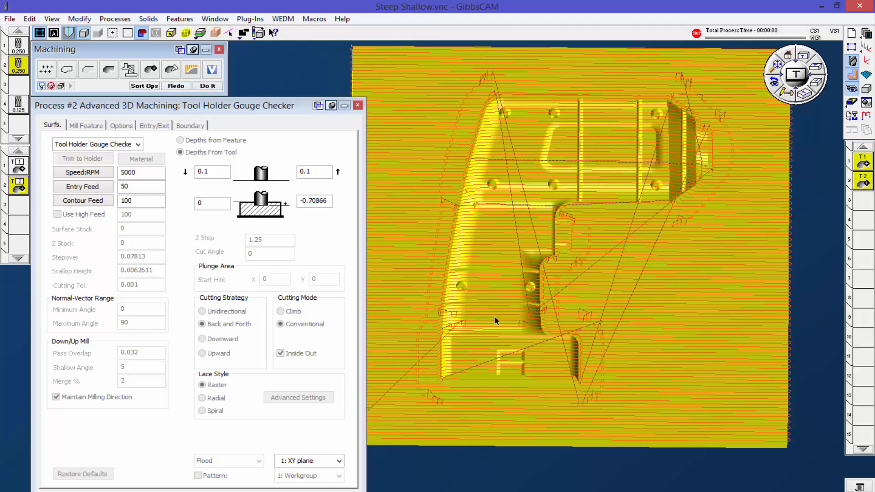
# Step: Inspect the utility markers of the tool 1 operation and those of the tool 2 operation, closing each marker window
pyautogui.rightClick(863, 164)
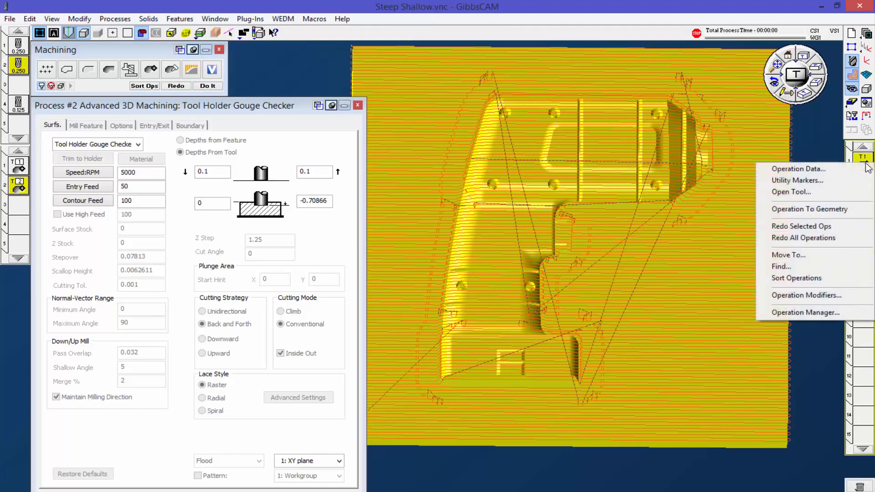
pyautogui.click(819, 180)
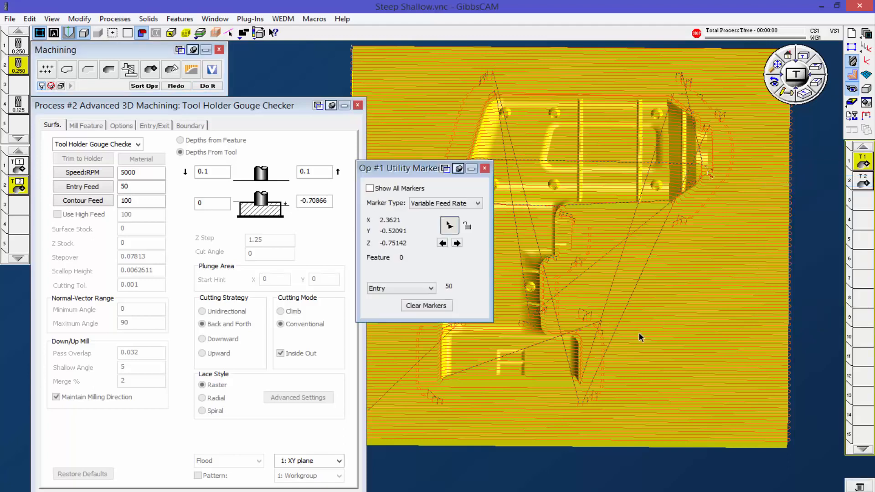
pyautogui.moveTo(630, 332); pyautogui.dragTo(629, 205, button='middle')
pyautogui.click(485, 169)
pyautogui.moveTo(551, 324); pyautogui.dragTo(515, 372, button='middle')
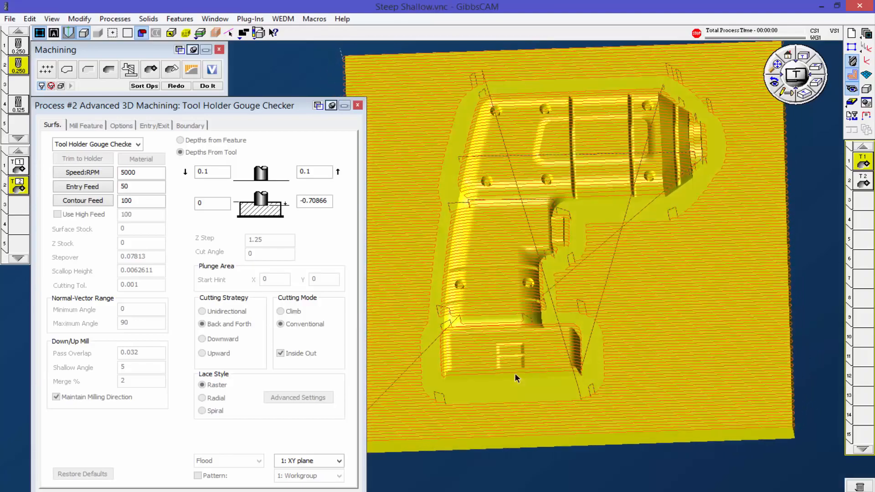
pyautogui.rightClick(863, 181)
pyautogui.click(825, 196)
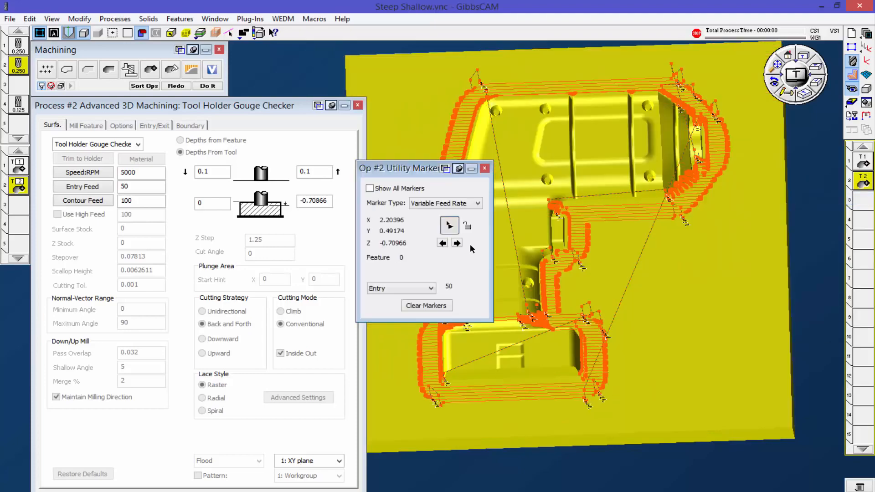
pyautogui.click(484, 170)
pyautogui.moveTo(503, 351)
pyautogui.mouseDown(button='middle')
pyautogui.moveTo(598, 308)
pyautogui.moveTo(603, 328)
pyautogui.moveTo(532, 333)
pyautogui.moveTo(510, 163)
pyautogui.moveTo(502, 209)
pyautogui.moveTo(508, 347)
pyautogui.mouseUp(button='middle')
# Step: Compare the tool 1 and tool 2 toolpaths separately and together in plan and isometric views with the process window closed
pyautogui.click(863, 162)
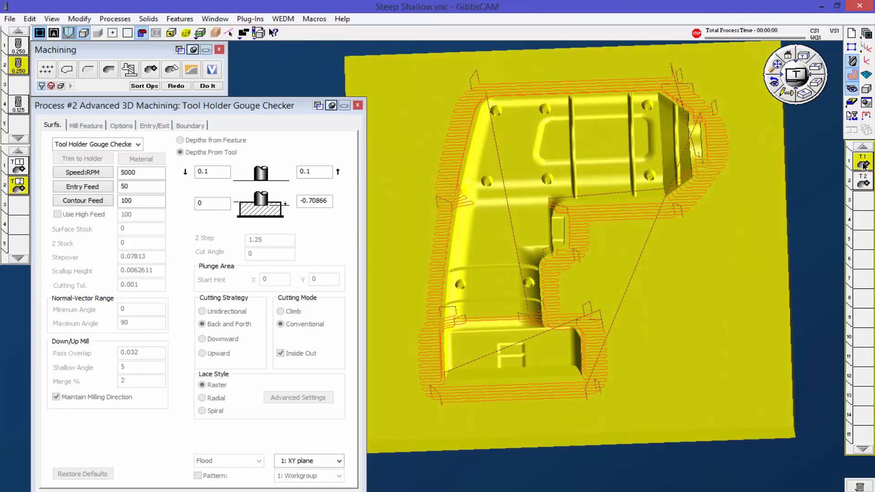
pyautogui.moveTo(862, 182)
pyautogui.mouseDown()
pyautogui.moveTo(863, 201)
pyautogui.moveTo(864, 182)
pyautogui.mouseUp()
pyautogui.click(866, 162)
pyautogui.click(175, 85)
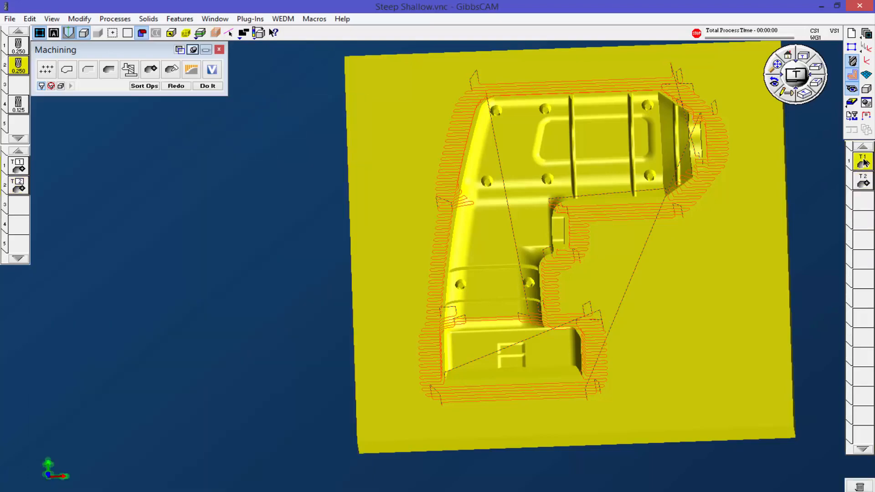
pyautogui.moveTo(536, 245); pyautogui.dragTo(616, 330, button='middle')
pyautogui.moveTo(517, 325); pyautogui.dragTo(475, 284, button='middle')
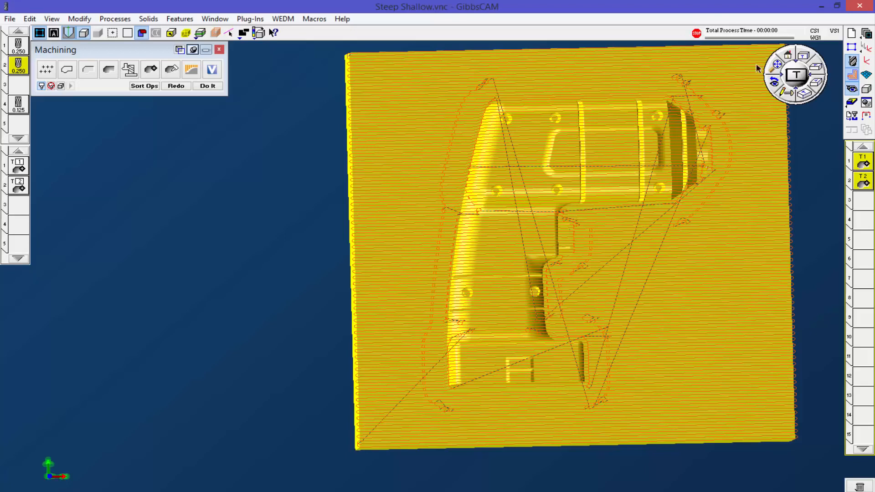
pyautogui.click(803, 95)
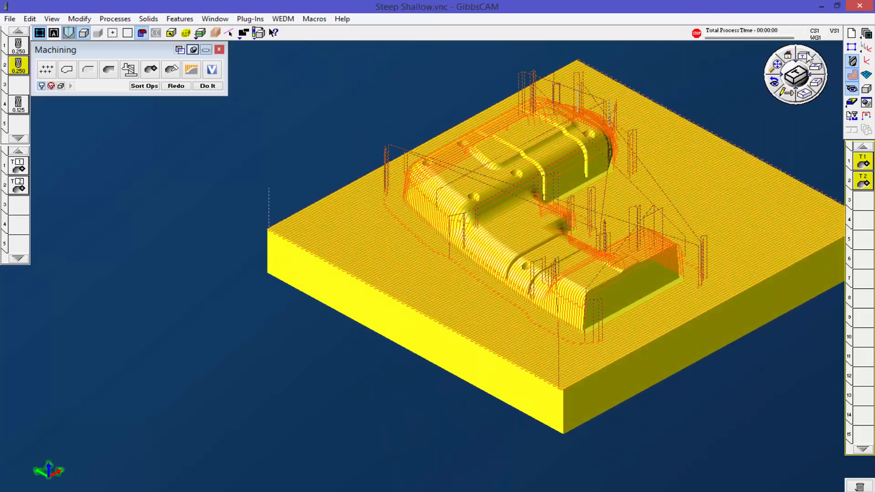
pyautogui.moveTo(777, 69); pyautogui.dragTo(639, 188)
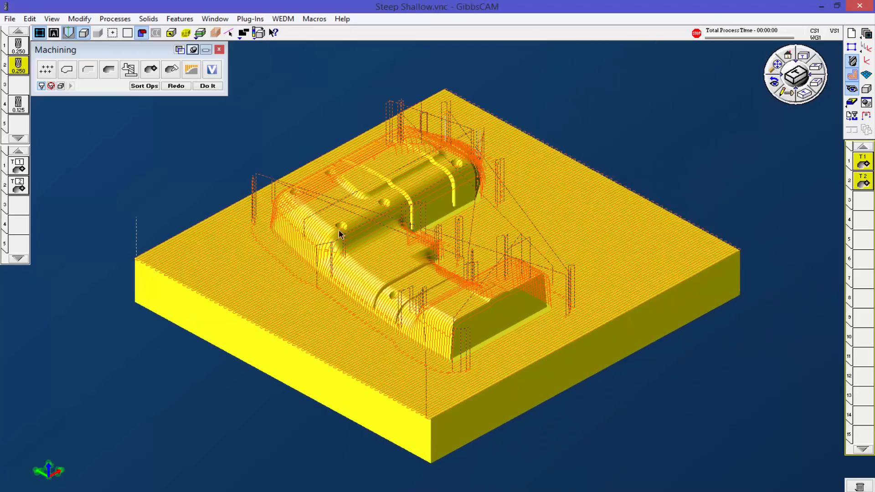
# Step: Delete both processes and both generated operations
pyautogui.click(23, 169)
pyautogui.keyDown('shift'); pyautogui.click(18, 186); pyautogui.keyUp('shift')
pyautogui.moveTo(18, 186); pyautogui.dragTo(859, 485)
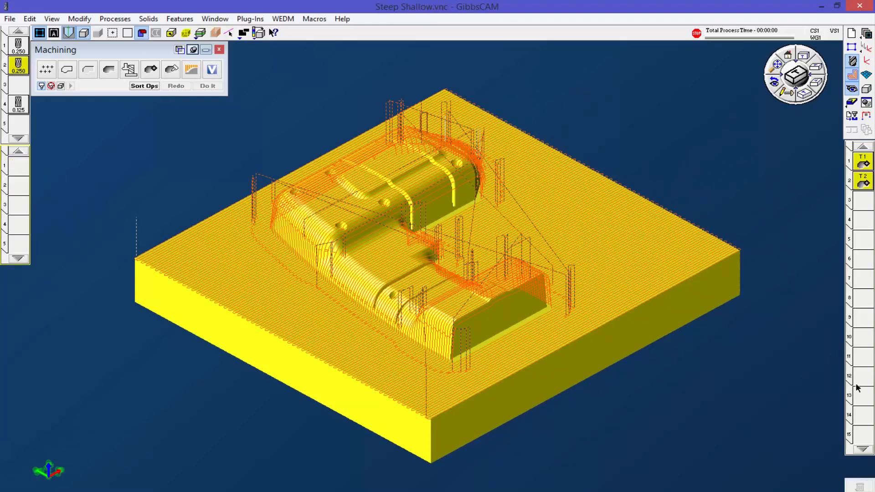
pyautogui.moveTo(864, 163); pyautogui.dragTo(858, 486)
# Step: Create a new Advanced 3D Machining process with tool 4, the 0.125 tool, and deselect the solid body
pyautogui.moveTo(18, 104); pyautogui.dragTo(16, 171)
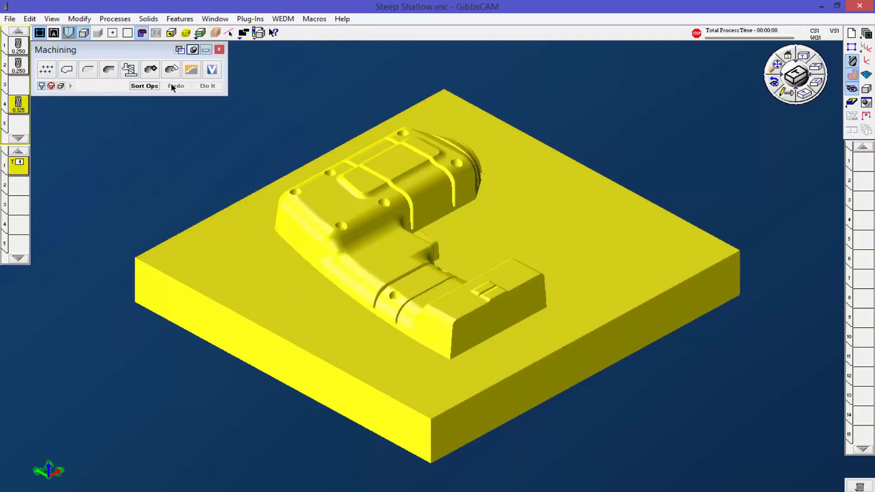
pyautogui.moveTo(159, 72); pyautogui.dragTo(18, 165)
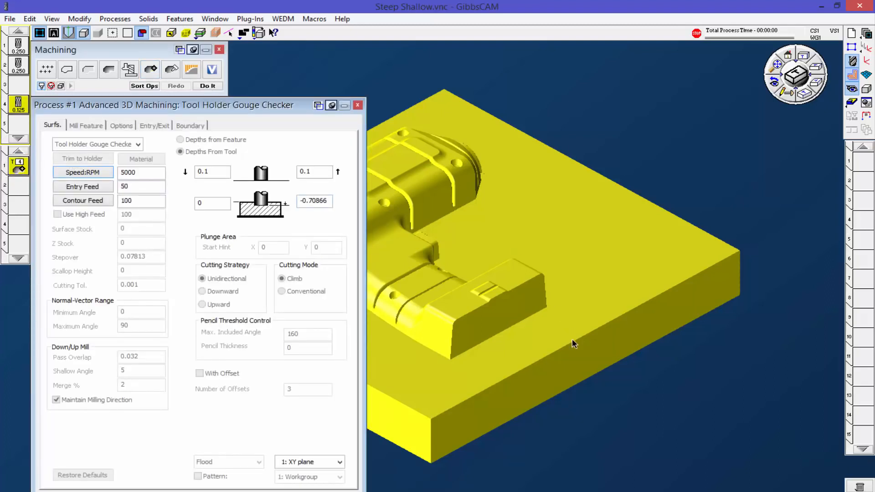
pyautogui.click(586, 430)
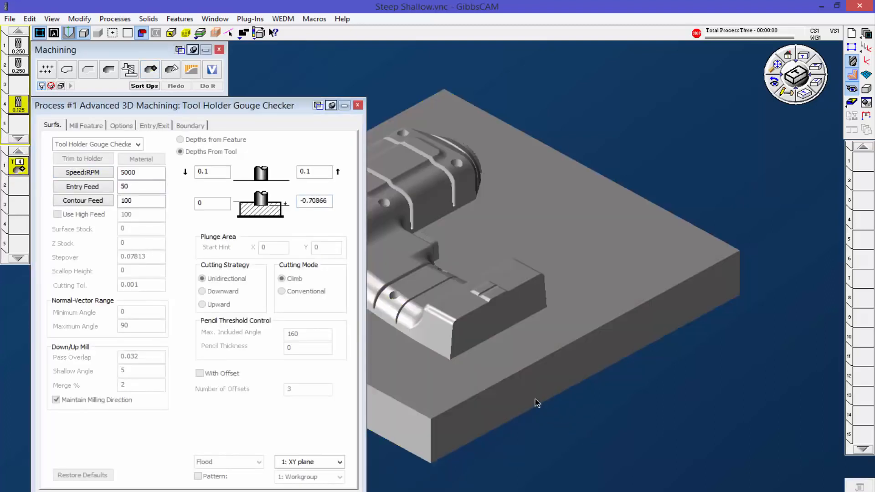
pyautogui.moveTo(463, 326); pyautogui.dragTo(578, 314, button='middle')
pyautogui.scroll(-1, 588, 336)
pyautogui.scroll(-3, 588, 337)
pyautogui.moveTo(575, 398); pyautogui.dragTo(588, 353, button='middle')
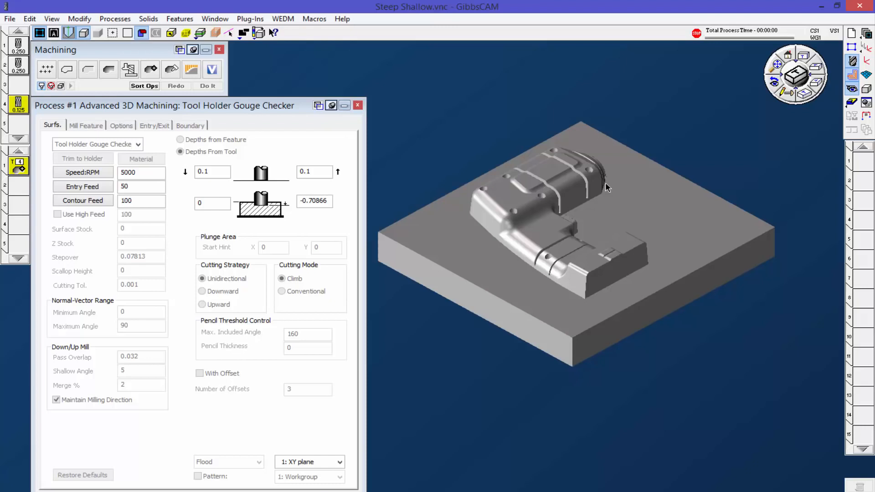
pyautogui.scroll(2, 500, 212)
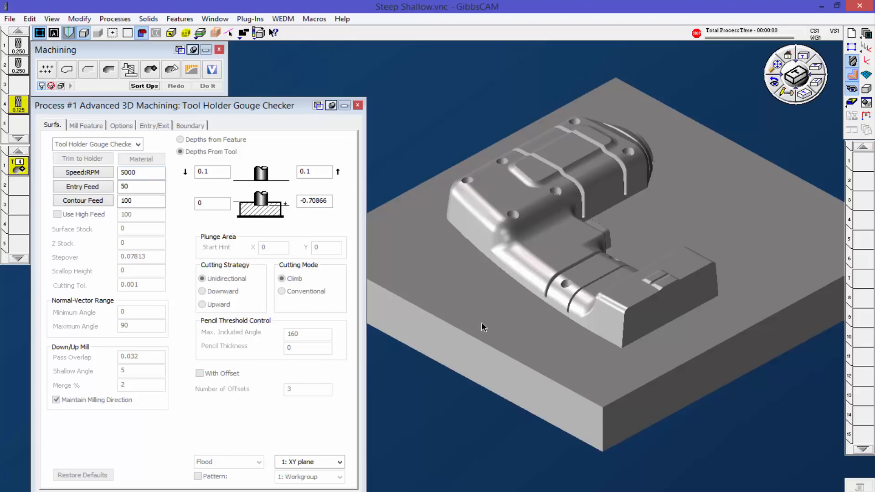
# Step: Change the tool 4 process to Lace Cut, select the solid body, and generate the toolpath
pyautogui.moveTo(597, 299); pyautogui.dragTo(531, 337, button='middle')
pyautogui.scroll(-2, 532, 337)
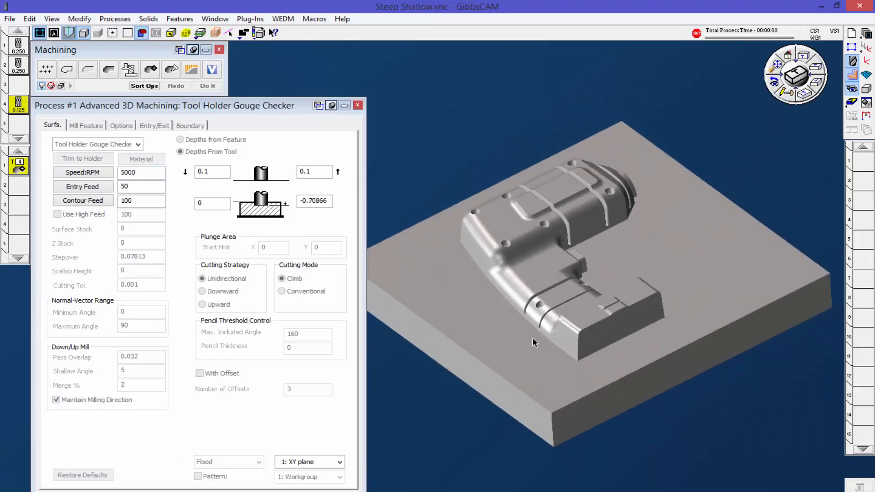
pyautogui.click(19, 170)
pyautogui.doubleClick(18, 171)
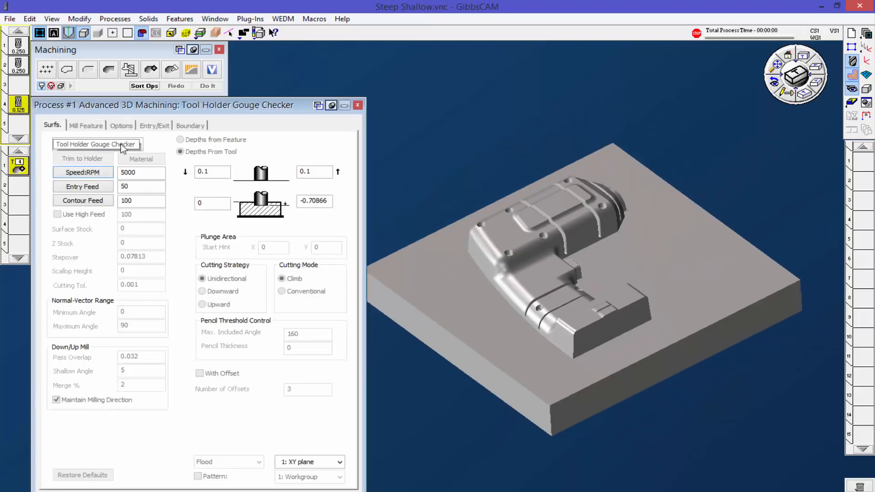
pyautogui.click(138, 145)
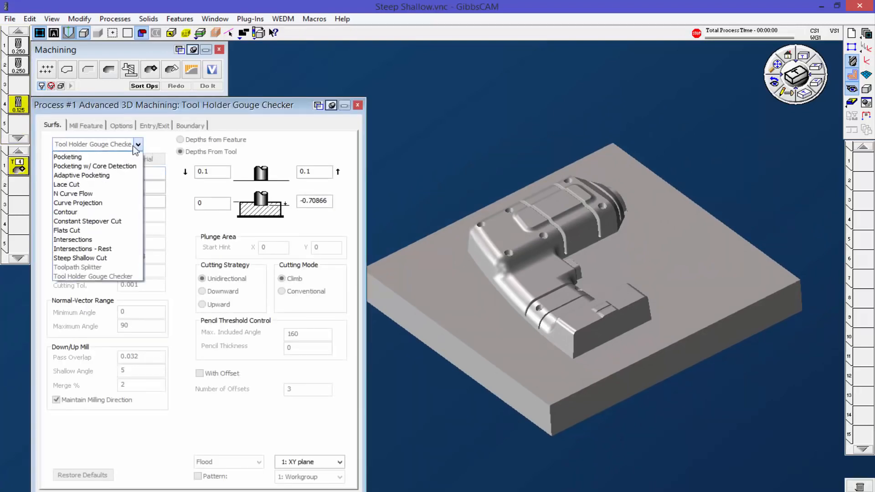
pyautogui.click(88, 187)
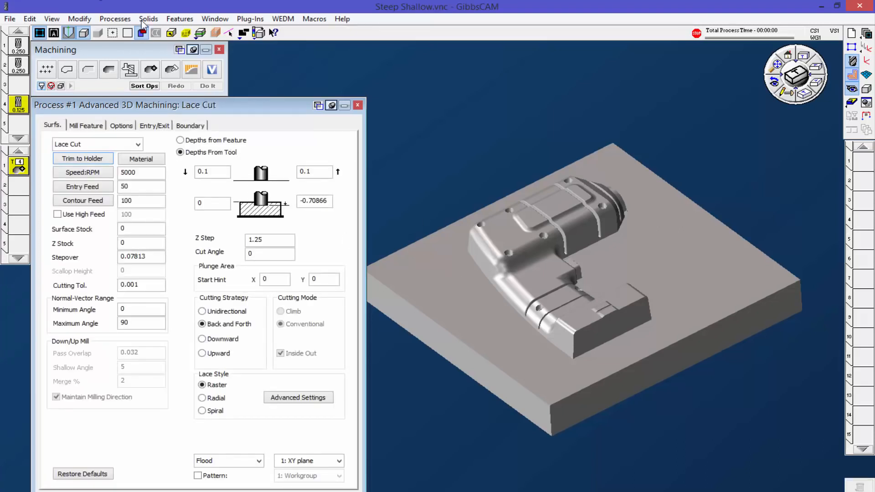
pyautogui.click(470, 268)
pyautogui.click(207, 87)
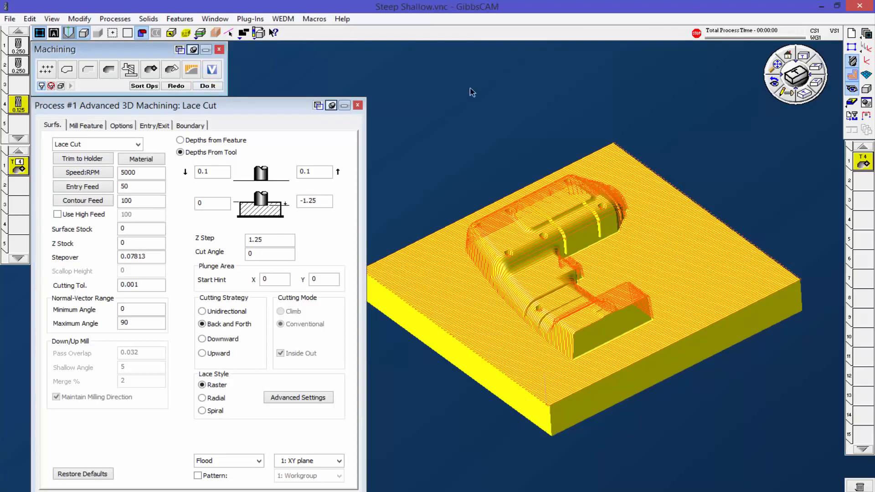
# Step: Add tools 5, 6 and 7 as 0.125 finish end mills with the same geometry and holder as tool 4
pyautogui.moveTo(612, 252); pyautogui.dragTo(487, 334, button='middle')
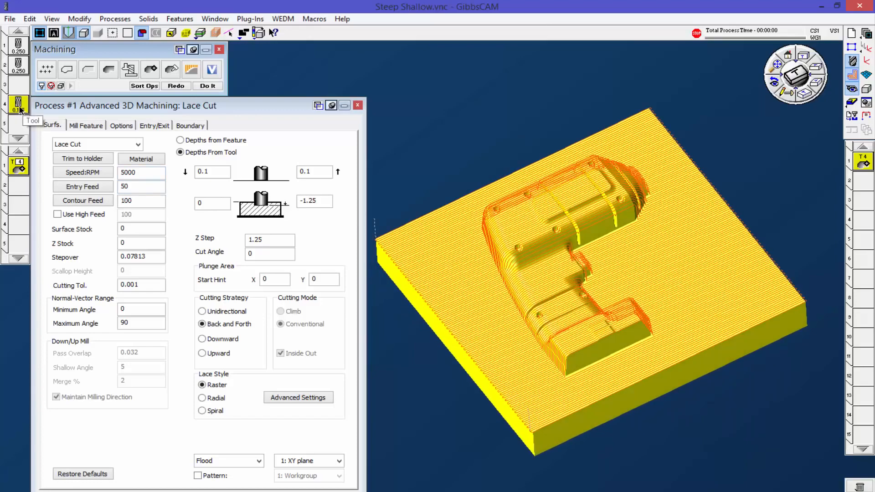
pyautogui.scroll(3, 644, 403)
pyautogui.moveTo(565, 393); pyautogui.dragTo(438, 172, button='middle')
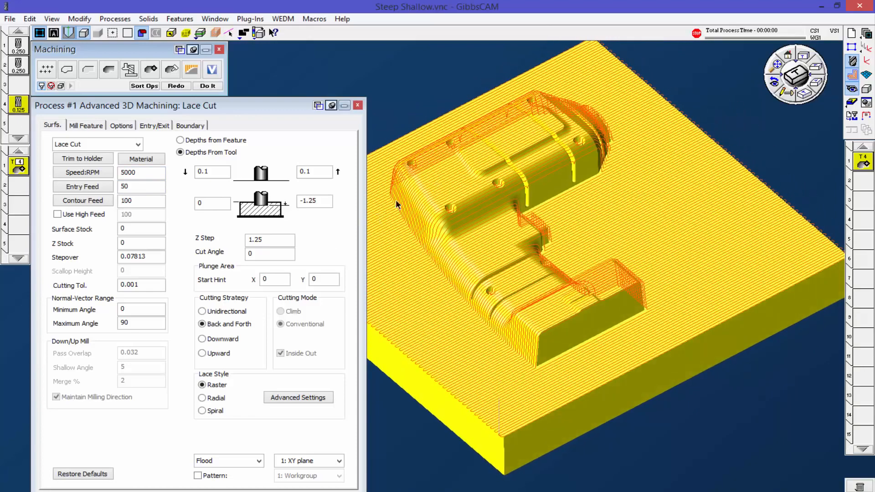
pyautogui.scroll(-5, 518, 286)
pyautogui.scroll(4, 401, 261)
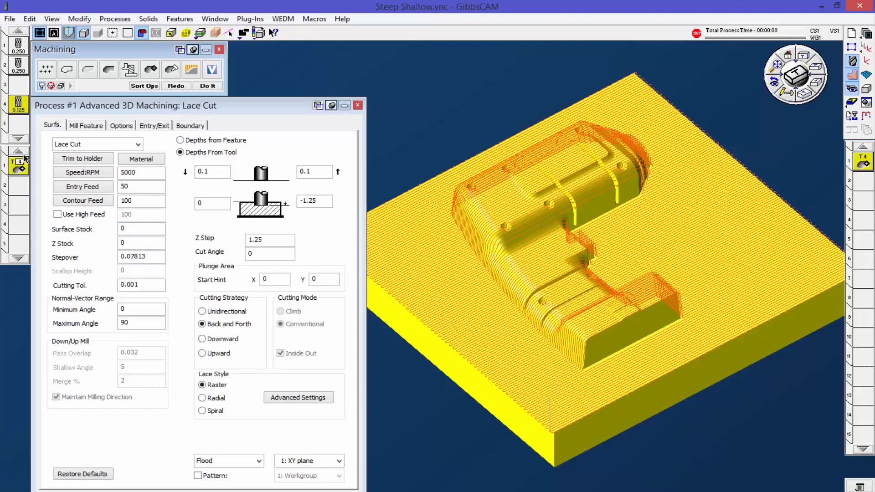
pyautogui.doubleClick(18, 105)
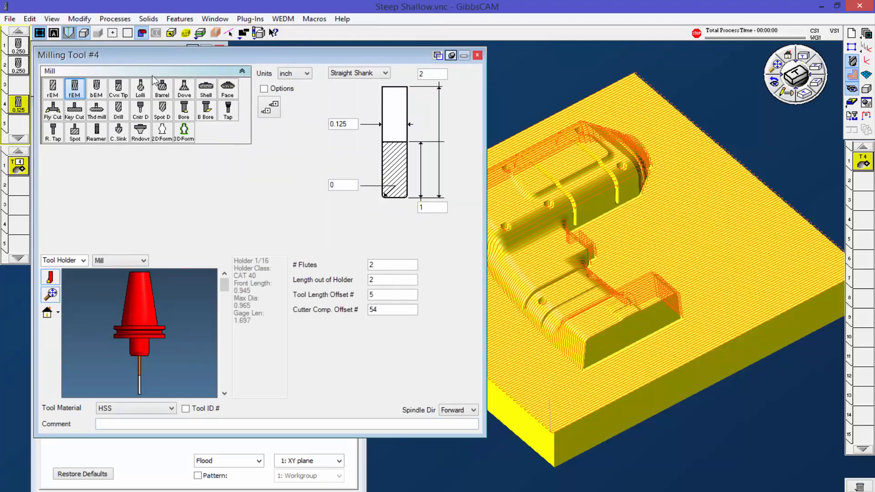
pyautogui.doubleClick(15, 129)
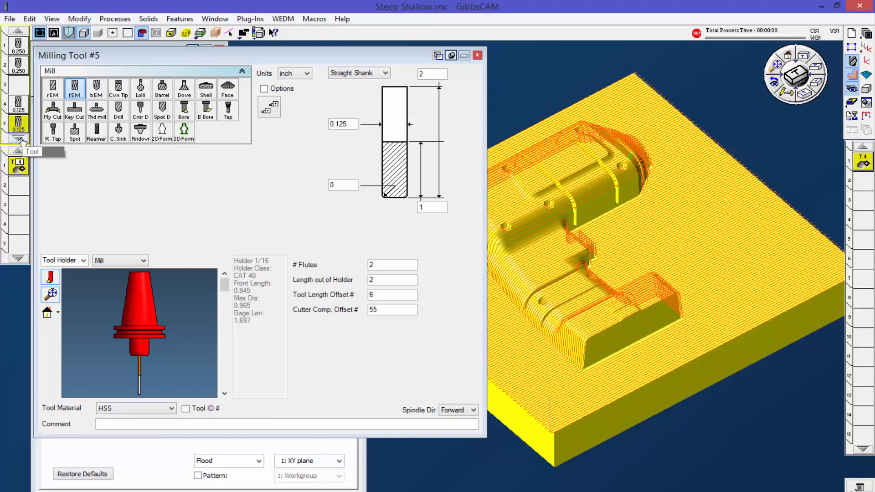
pyautogui.click(20, 138)
pyautogui.doubleClick(17, 123)
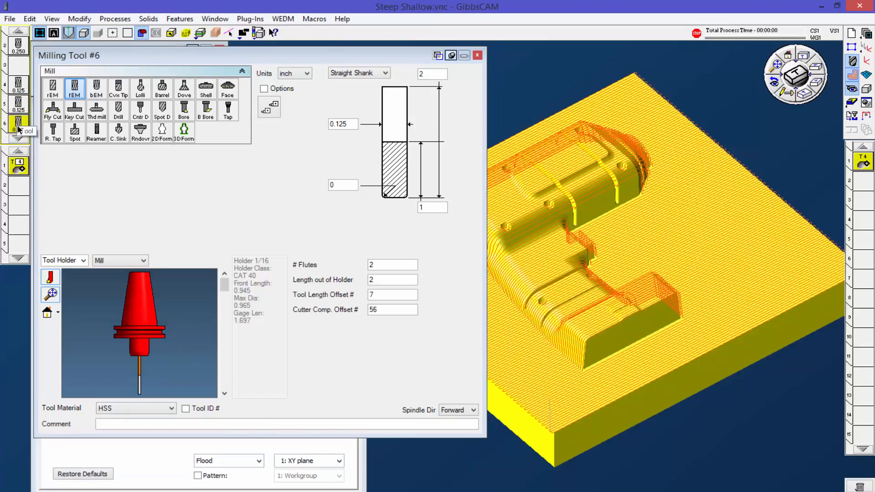
pyautogui.click(19, 138)
pyautogui.doubleClick(19, 128)
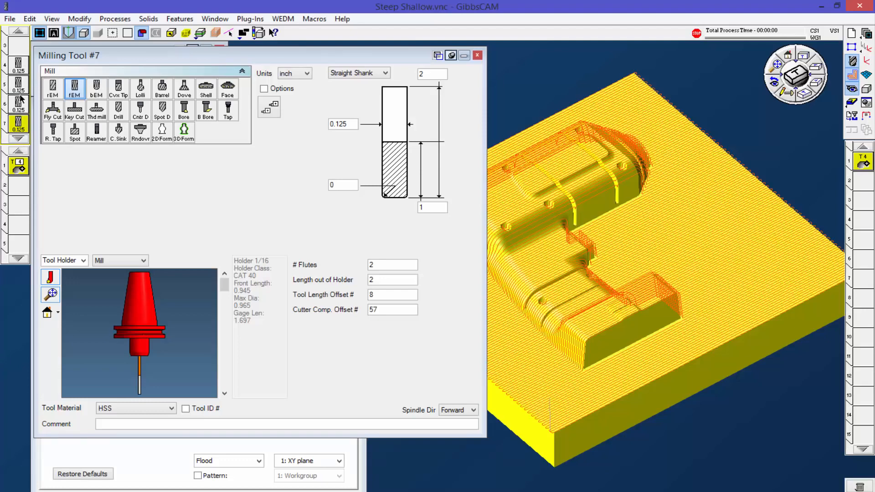
pyautogui.click(478, 56)
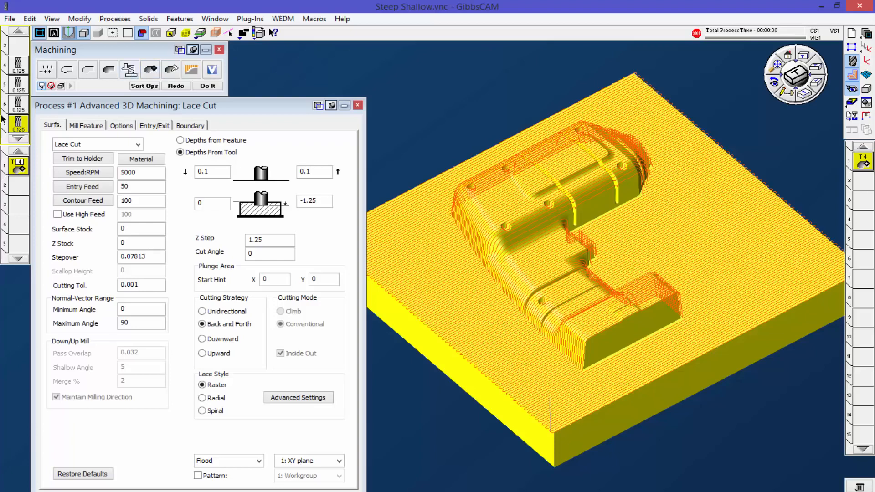
# Step: Create an Advanced 3D Machining process with tool 5, set it to Toolpath Splitter, and generate the operations from both processes
pyautogui.moveTo(17, 86); pyautogui.dragTo(13, 188)
pyautogui.moveTo(144, 72); pyautogui.dragTo(16, 184)
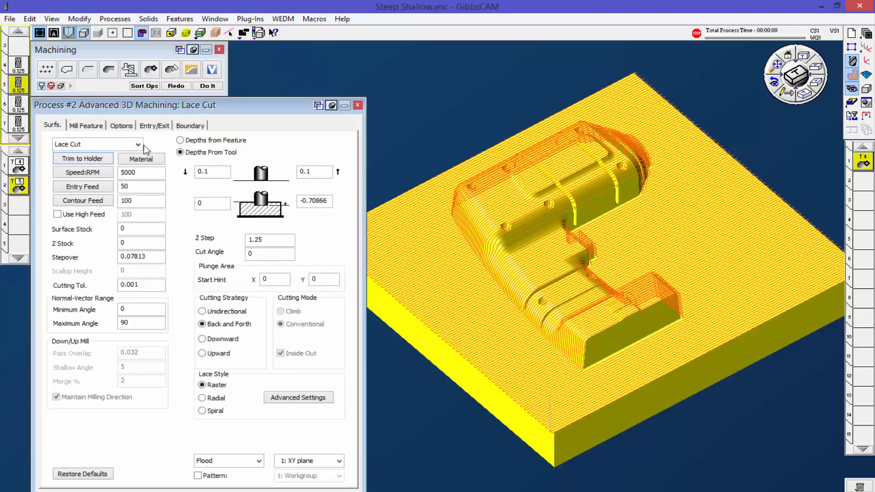
pyautogui.click(138, 145)
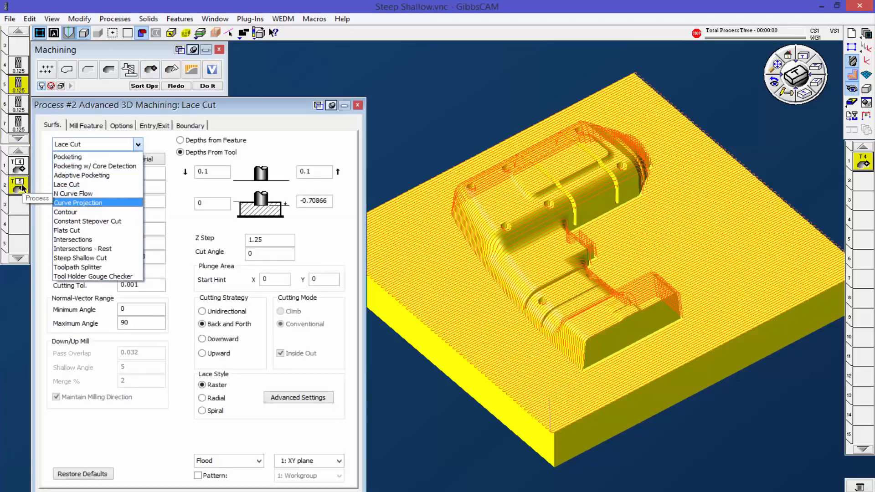
pyautogui.click(94, 269)
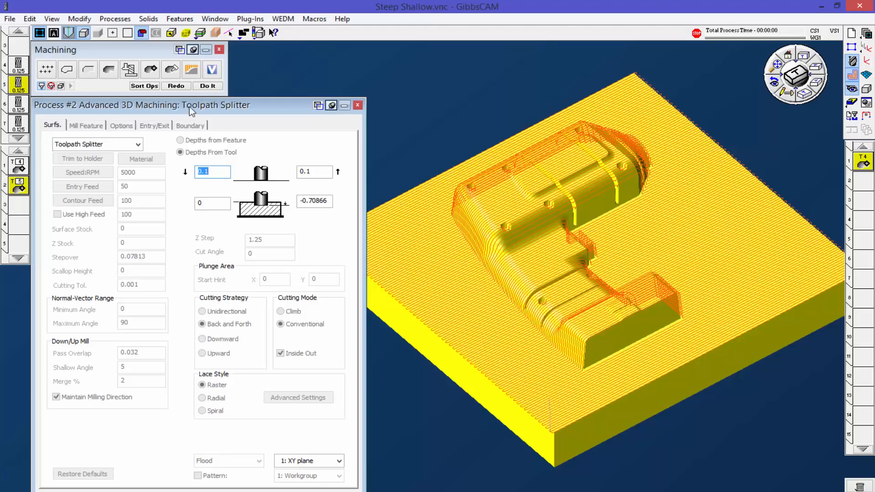
pyautogui.click(209, 86)
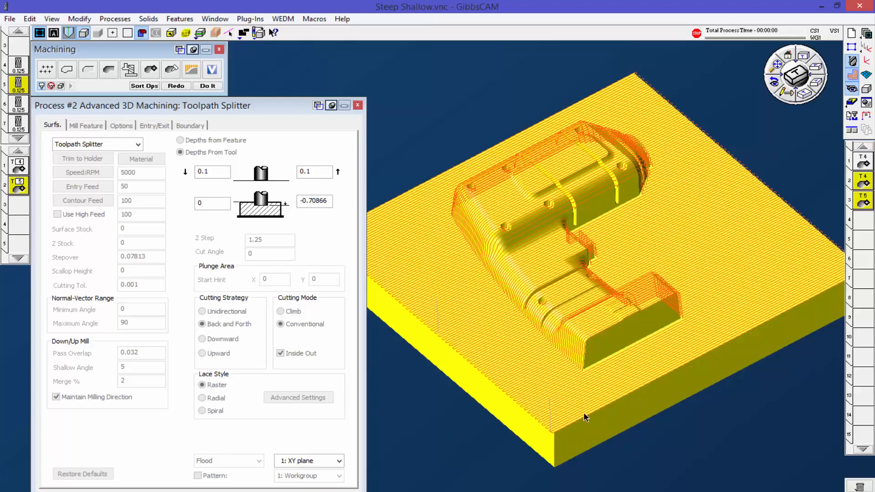
# Step: Isolate the second tool 4 operation and inspect its utility markers on the part, closing the marker window
pyautogui.moveTo(574, 431); pyautogui.dragTo(420, 300, button='middle')
pyautogui.moveTo(588, 409); pyautogui.dragTo(833, 238, button='middle')
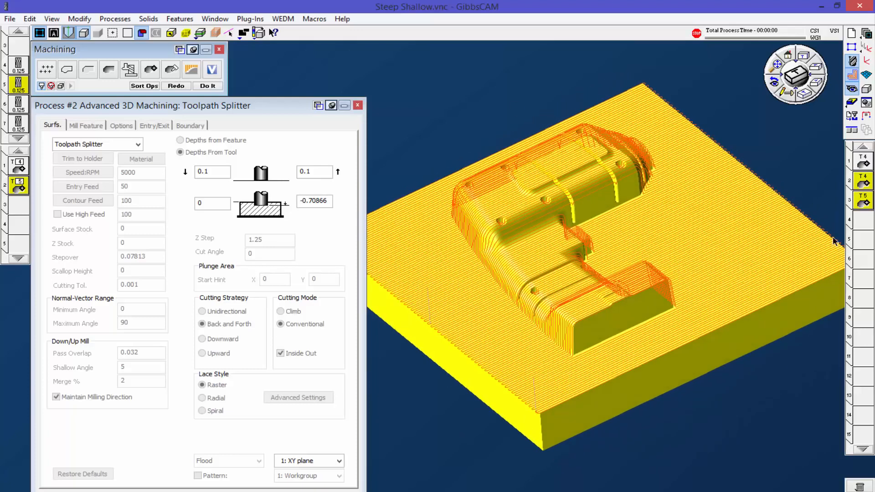
pyautogui.rightClick(862, 182)
pyautogui.click(815, 201)
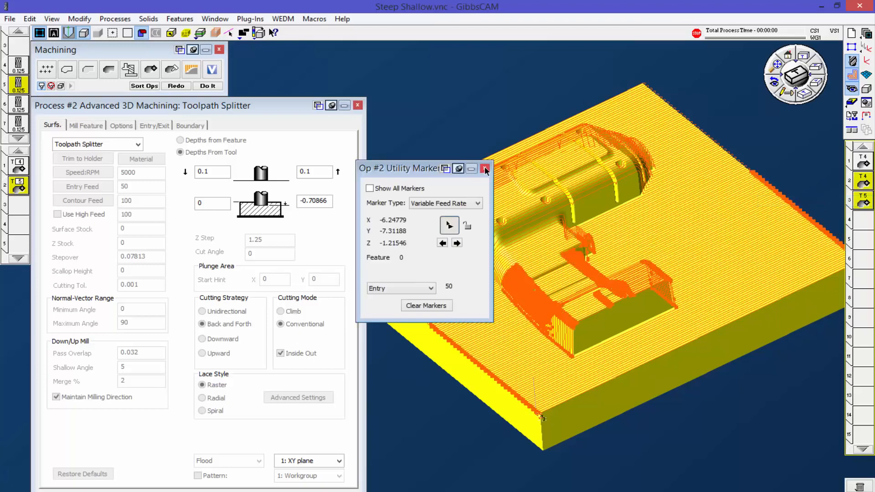
pyautogui.click(485, 168)
pyautogui.moveTo(695, 174); pyautogui.dragTo(660, 296, button='middle')
pyautogui.click(867, 223)
pyautogui.click(862, 182)
pyautogui.rightClick(862, 181)
pyautogui.click(815, 201)
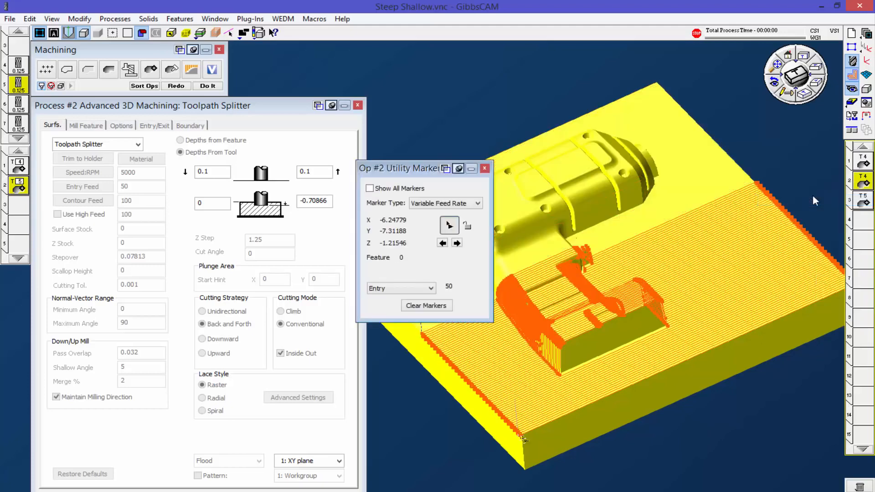
pyautogui.moveTo(424, 168); pyautogui.dragTo(312, 194)
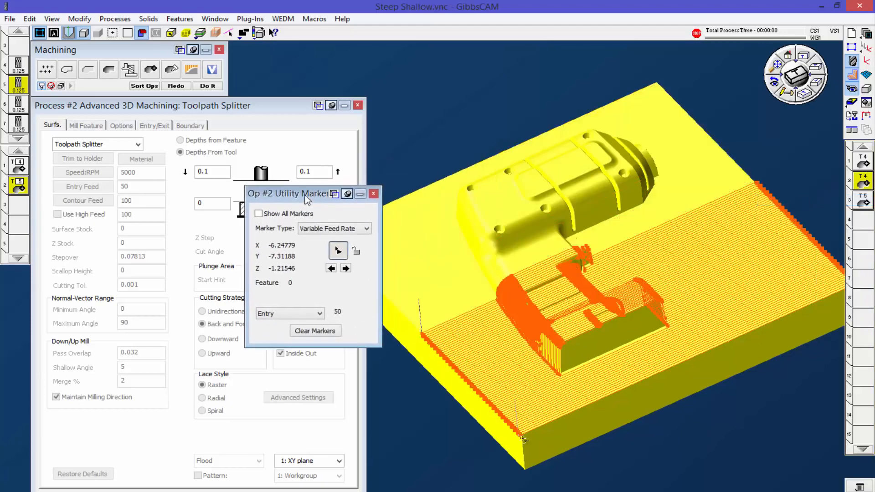
pyautogui.click(373, 194)
# Step: Inspect the utility markers of the tool 5 operation and close the marker window
pyautogui.click(865, 202)
pyautogui.rightClick(865, 202)
pyautogui.click(827, 219)
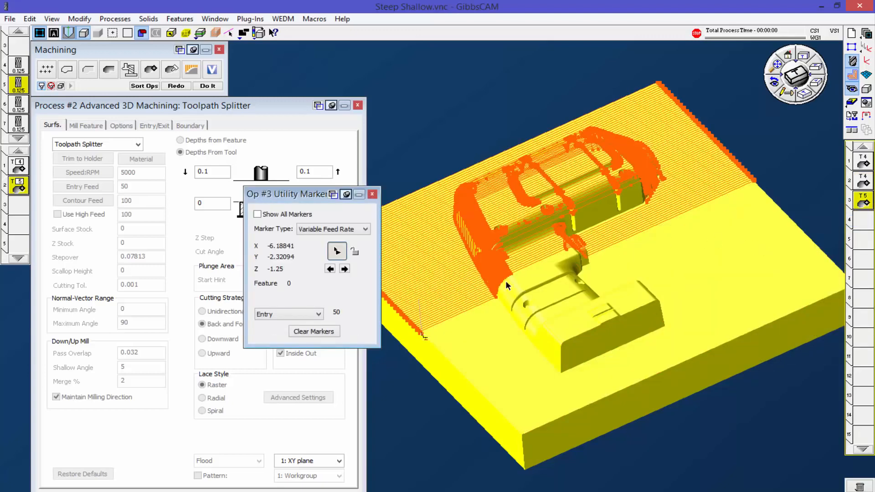
pyautogui.click(372, 194)
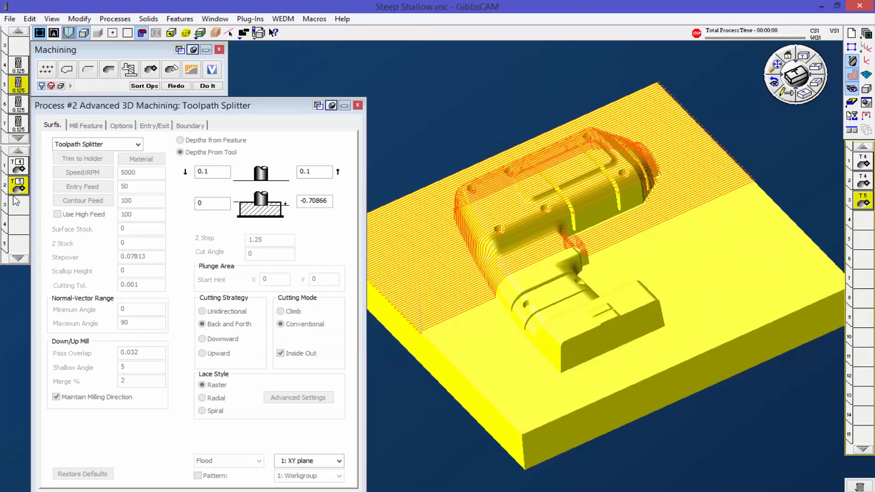
# Step: Add tools 6 and 7 to the process list and set the tool 6 Advanced 3D Machining process to Toolpath Splitter
pyautogui.moveTo(19, 106); pyautogui.dragTo(19, 204)
pyautogui.moveTo(20, 125); pyautogui.dragTo(19, 223)
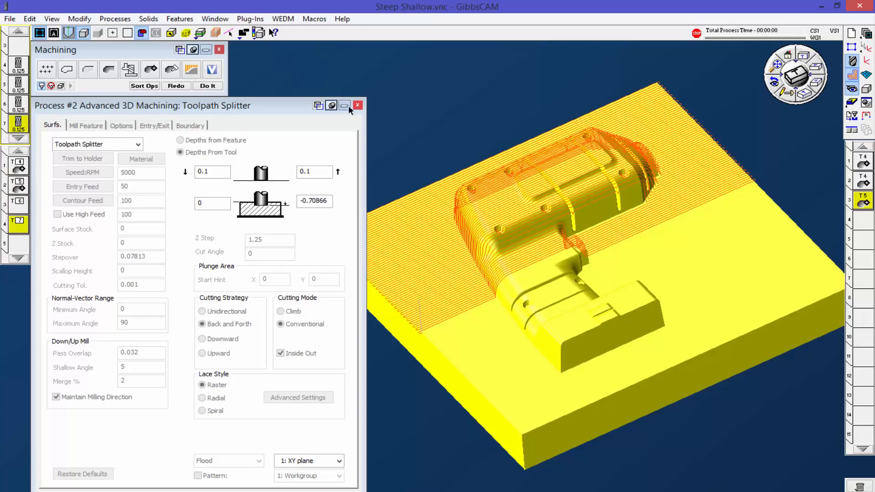
pyautogui.doubleClick(21, 208)
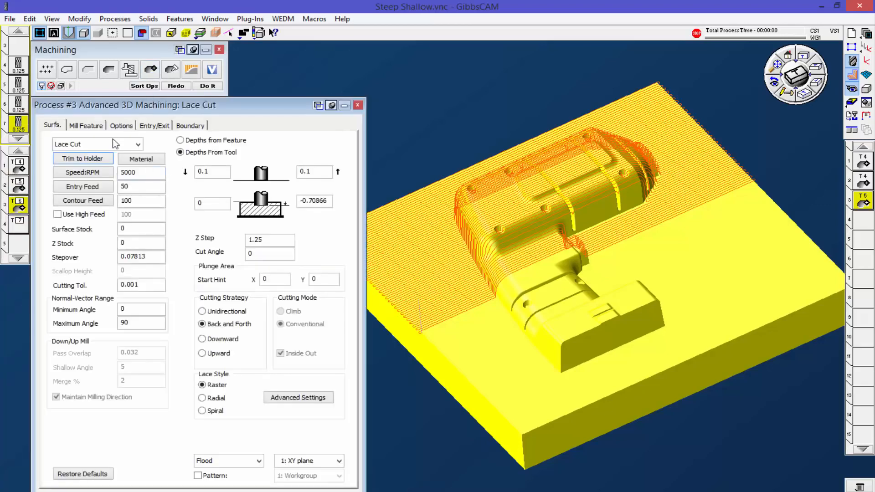
pyautogui.click(105, 144)
pyautogui.click(87, 328)
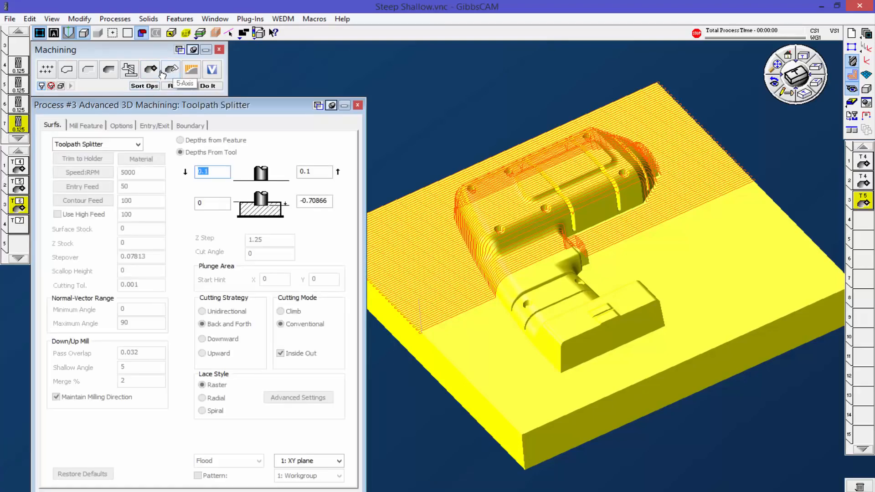
# Step: Make the tool 7 process an Advanced 3D Machining Toolpath Splitter and redo the operations
pyautogui.moveTo(151, 71); pyautogui.dragTo(19, 227)
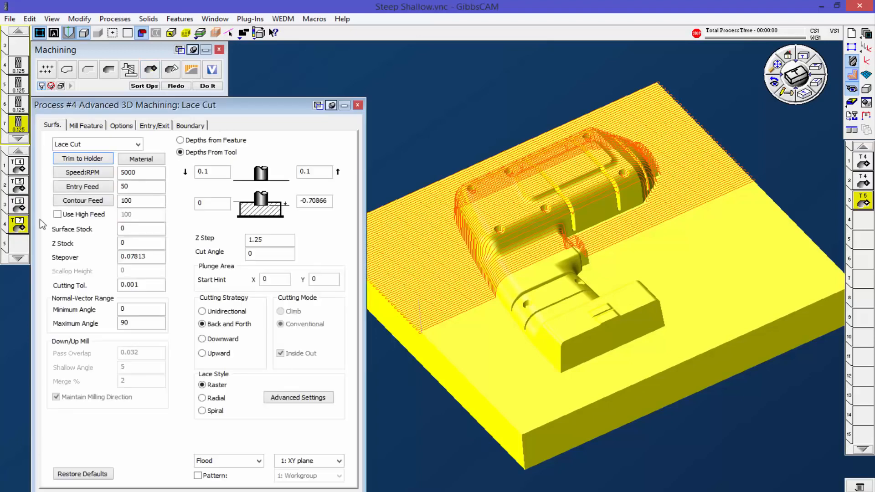
pyautogui.click(129, 145)
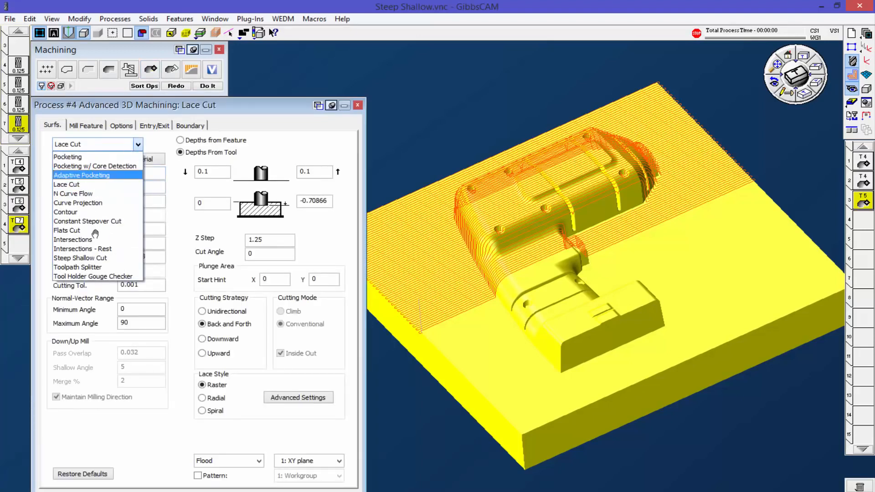
pyautogui.click(108, 269)
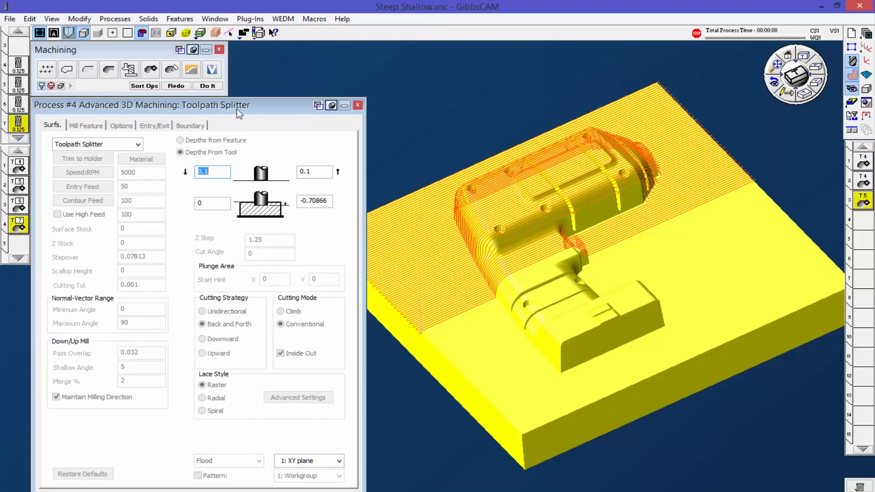
pyautogui.click(177, 86)
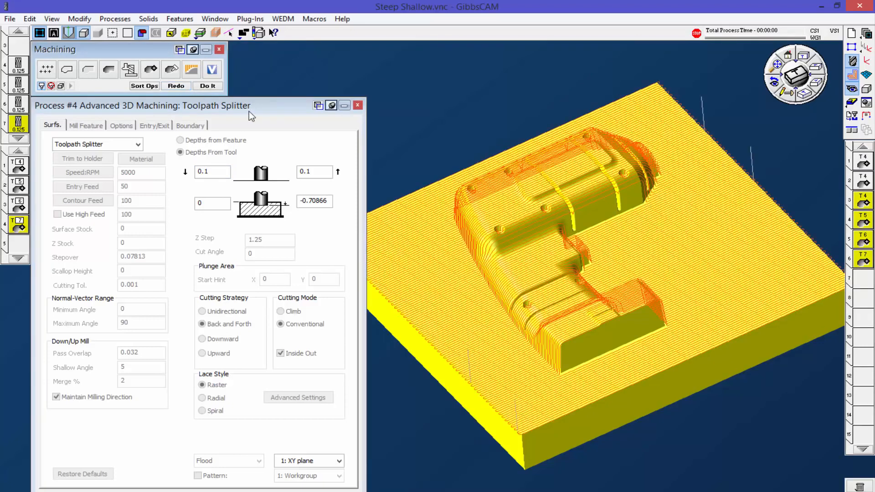
# Step: Inspect the utility markers of operation 3 with tool 4 and operation 4 with tool 5, closing each marker window
pyautogui.click(862, 202)
pyautogui.rightClick(861, 202)
pyautogui.click(825, 221)
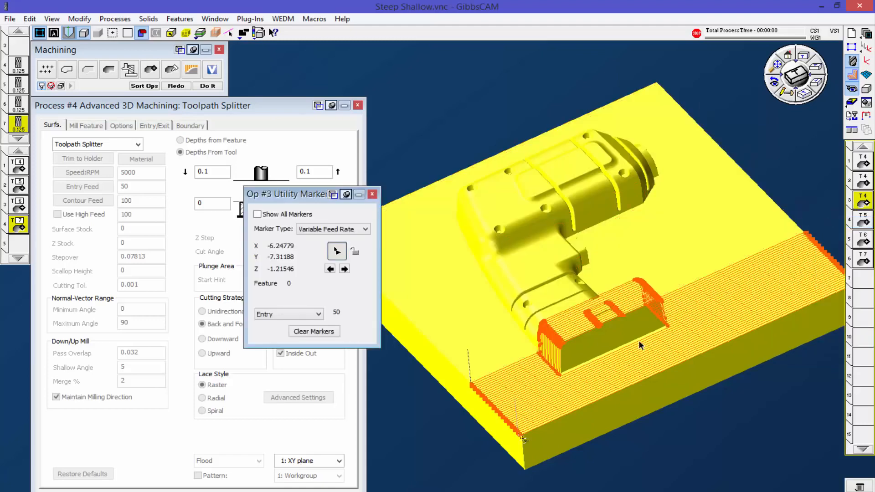
pyautogui.click(372, 194)
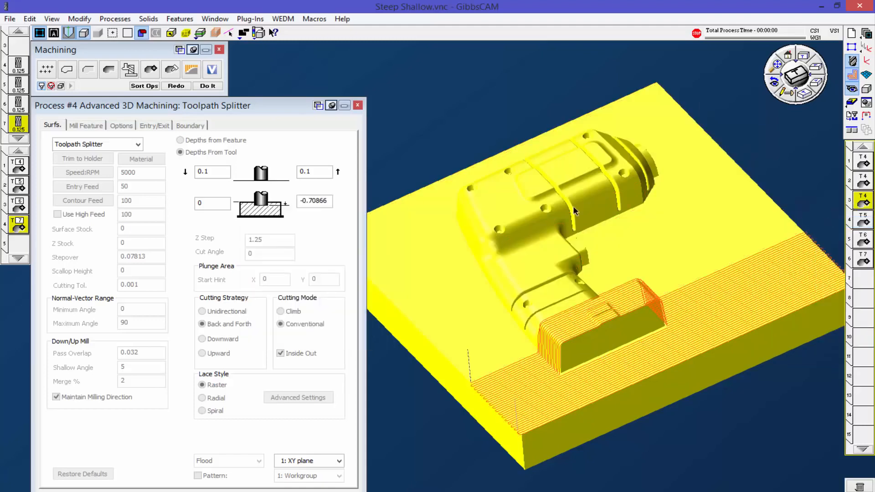
pyautogui.rightClick(862, 222)
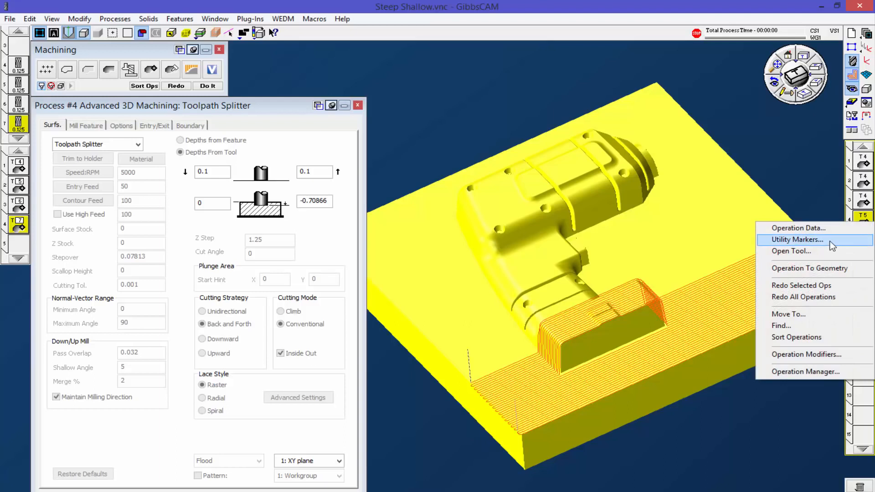
pyautogui.click(832, 243)
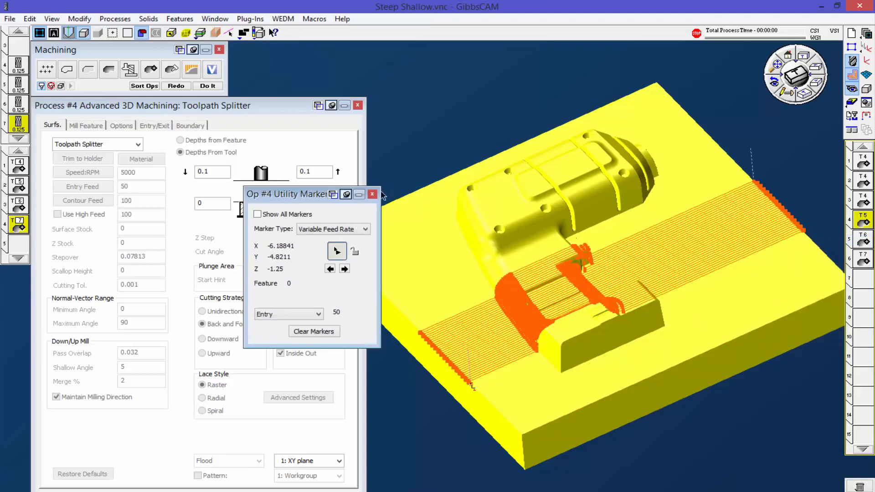
pyautogui.click(371, 195)
# Step: Inspect the utility markers of operation 5 with tool 6 and close the marker window
pyautogui.rightClick(866, 243)
pyautogui.click(821, 261)
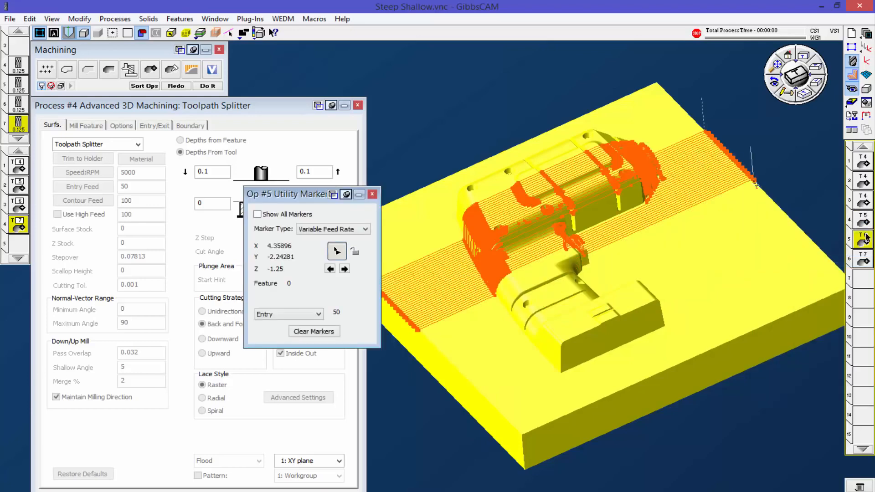
pyautogui.click(372, 194)
pyautogui.moveTo(565, 223); pyautogui.dragTo(658, 295, button='middle')
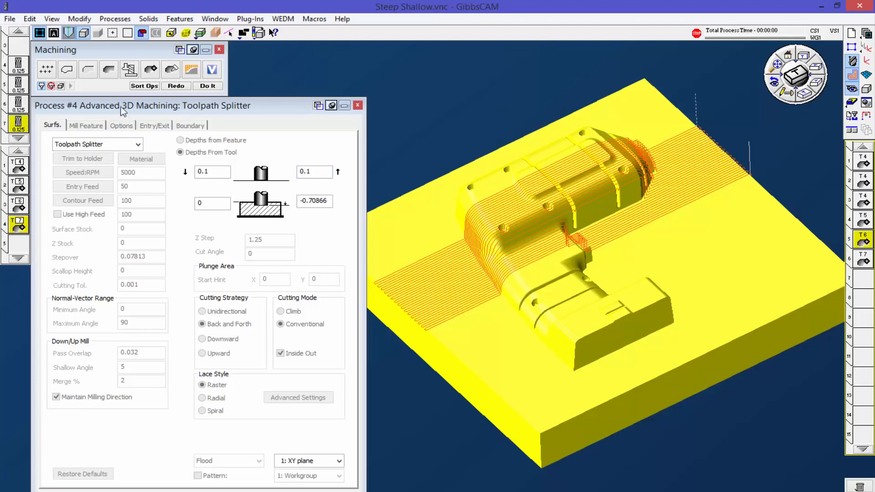
pyautogui.click(18, 103)
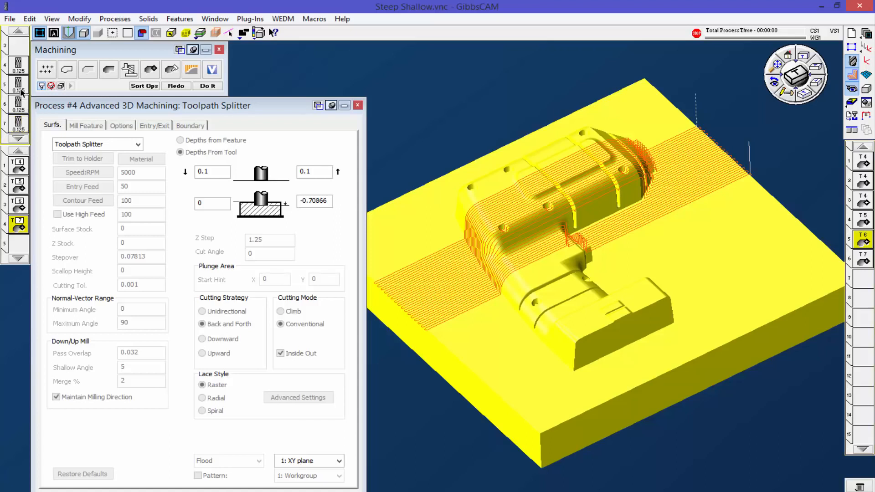
pyautogui.click(18, 121)
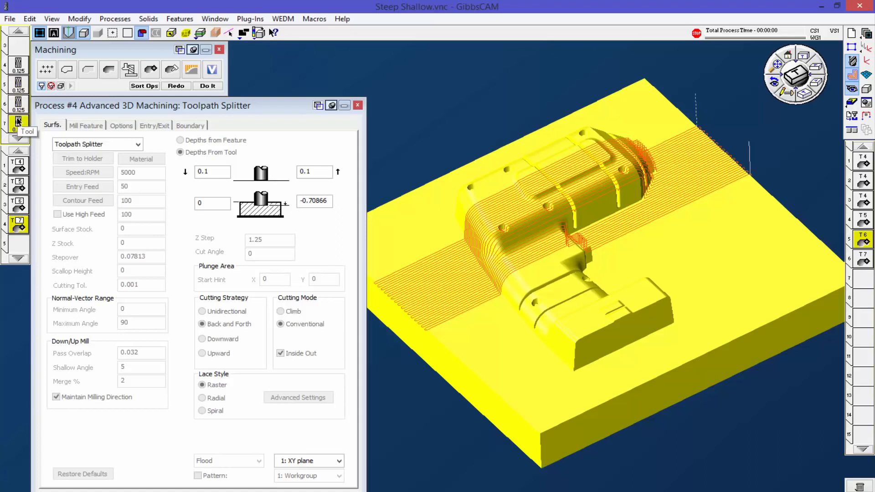